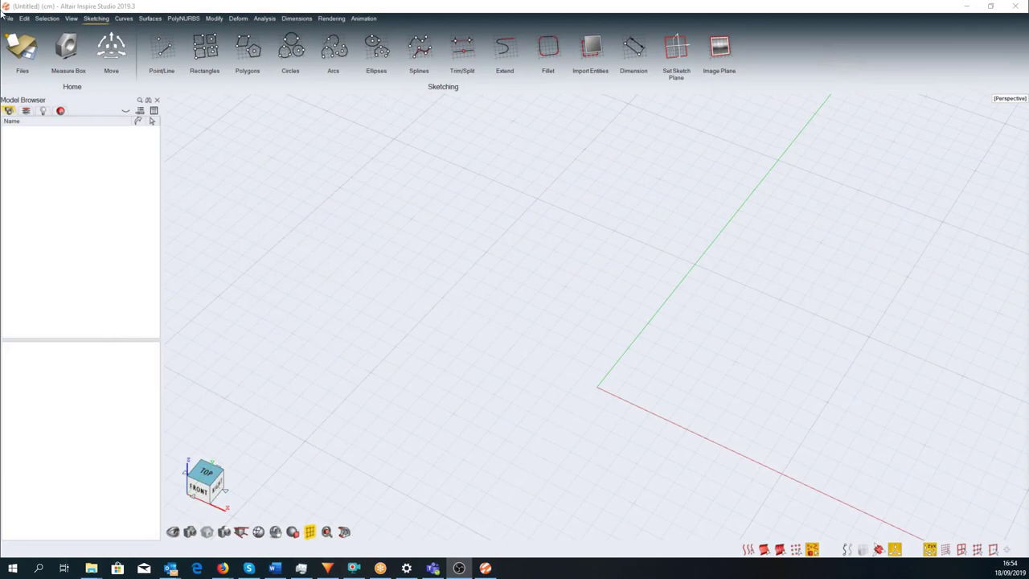
# Change the Length unit from cm to mm in the Preferences Units page
pyautogui.click(8, 18)
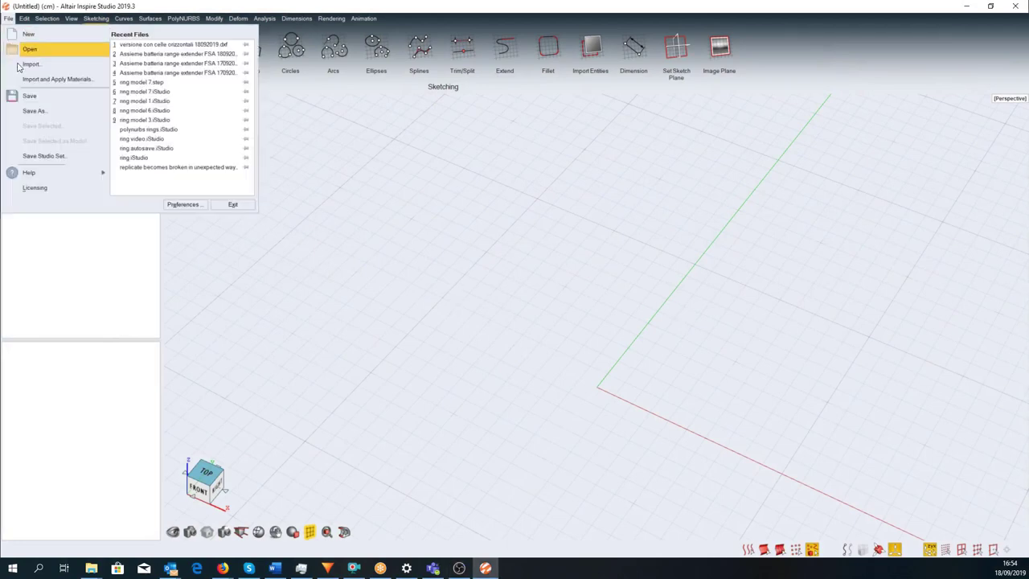
pyautogui.click(32, 189)
pyautogui.moveTo(493, 173); pyautogui.dragTo(448, 143)
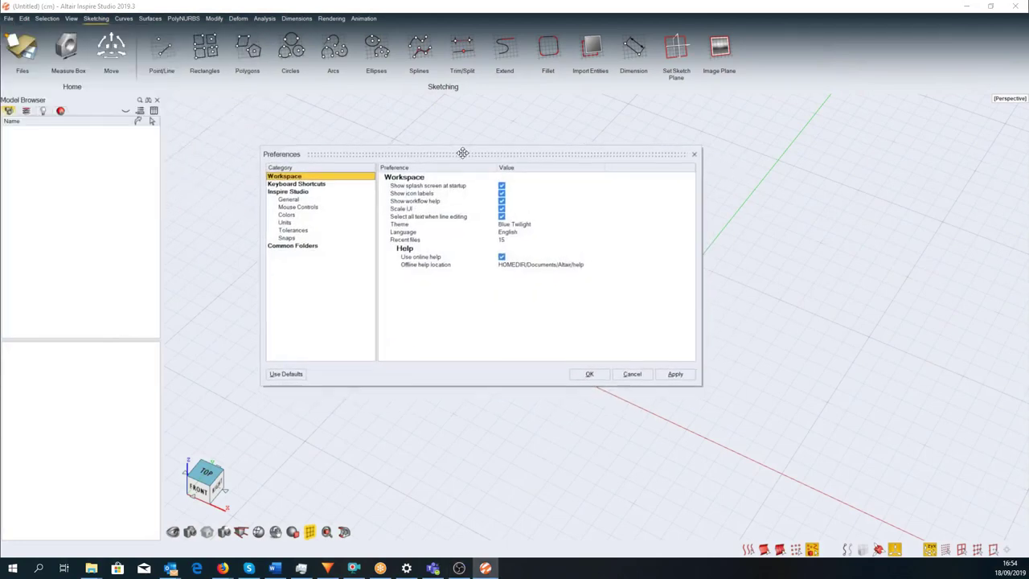
pyautogui.click(275, 212)
pyautogui.click(678, 173)
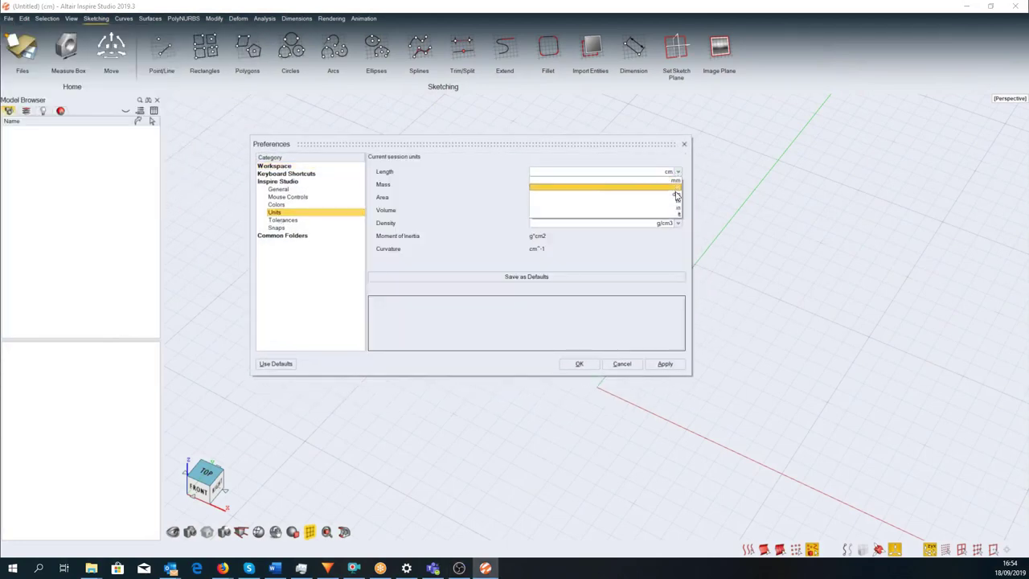
pyautogui.click(663, 177)
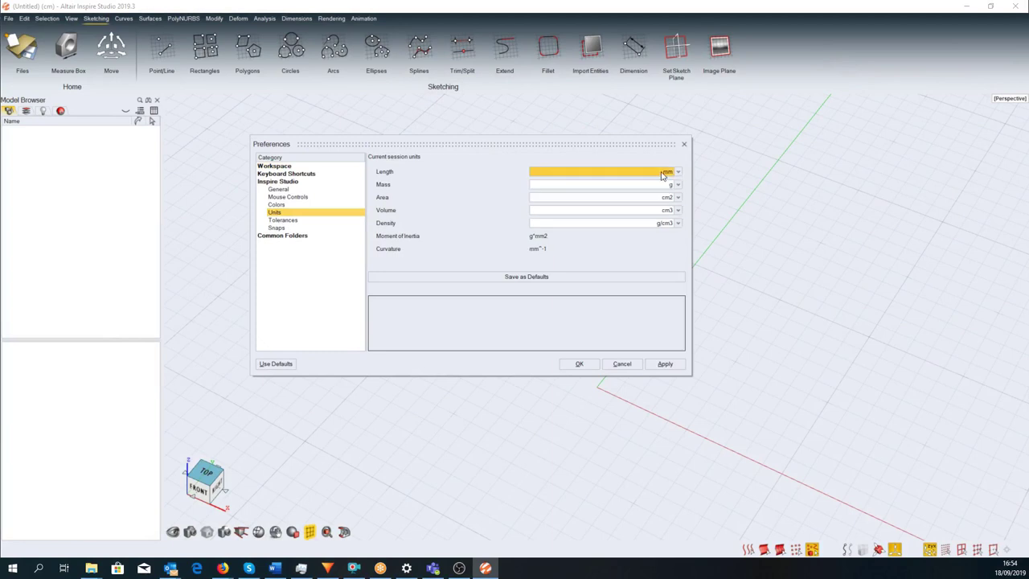
pyautogui.click(580, 365)
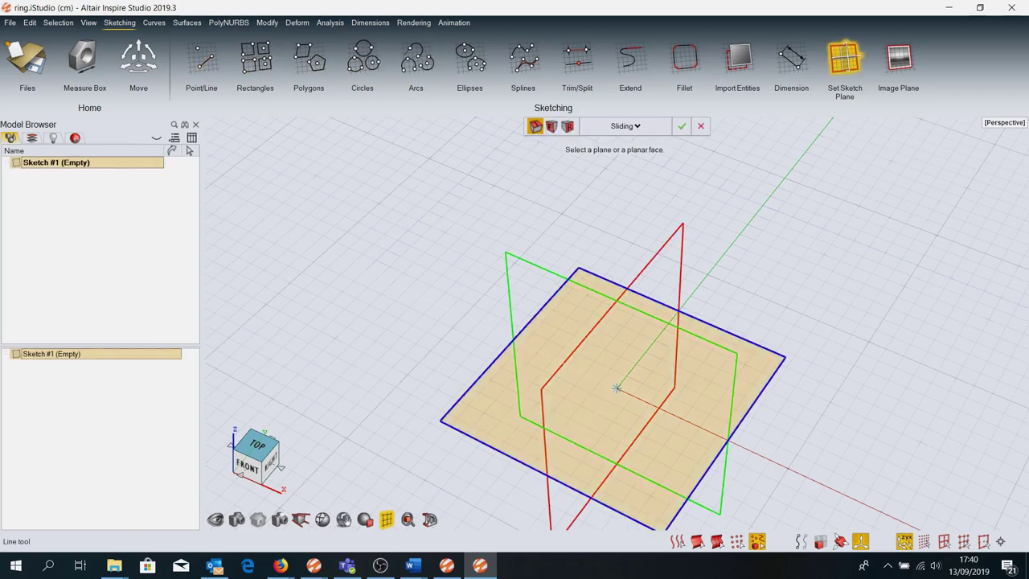
# Draw three lines radiating outward from the sketch origin
pyautogui.click(666, 404)
pyautogui.click(580, 489)
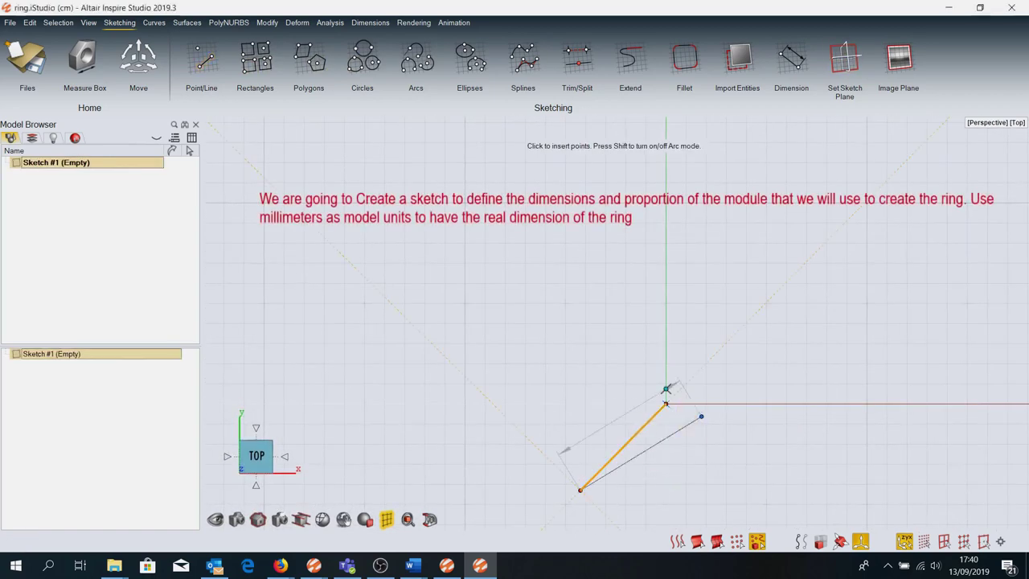
pyautogui.click(776, 453)
pyautogui.click(752, 265)
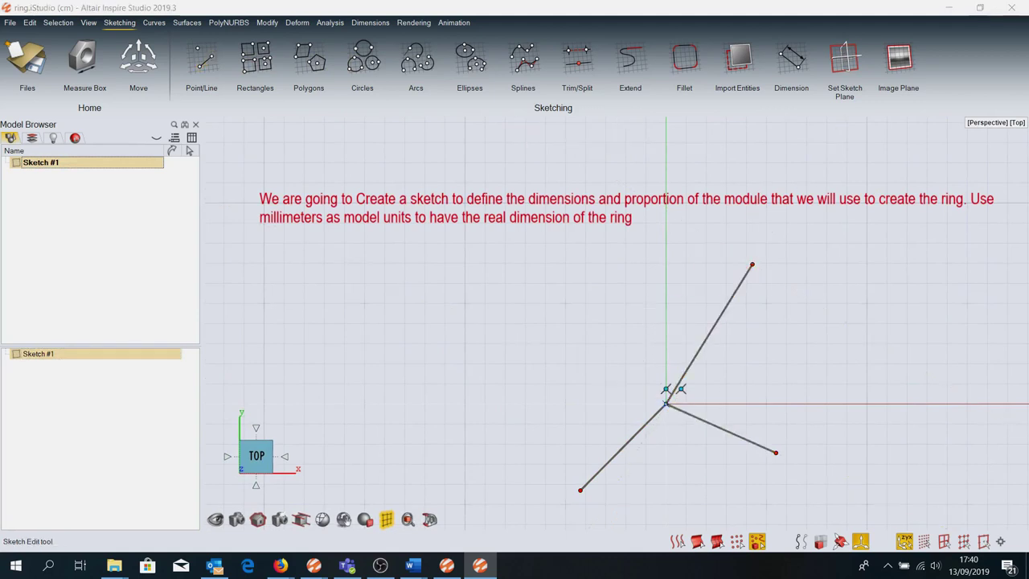
# Dimension the angles between the lines as 80° and 125°
pyautogui.click(791, 58)
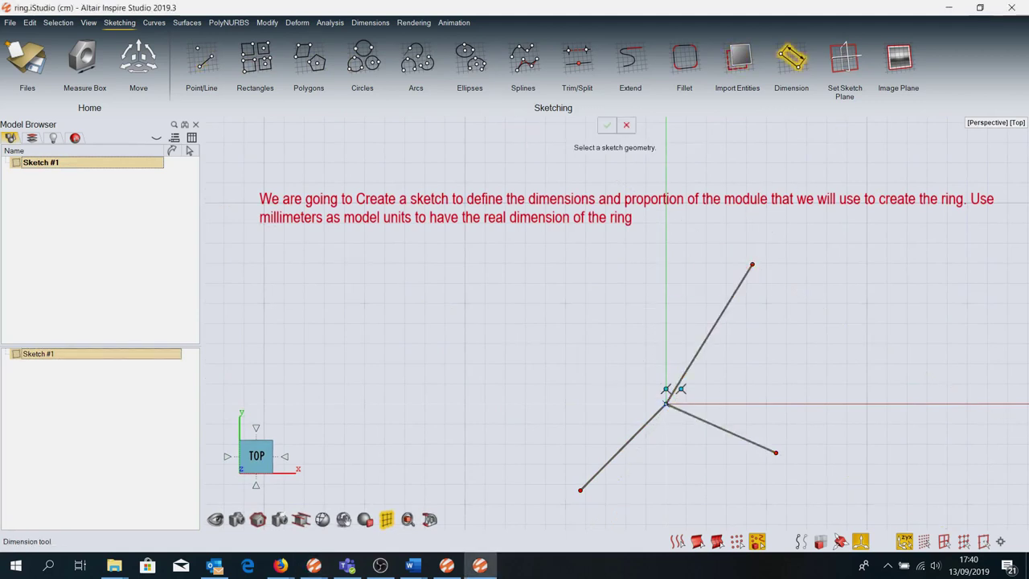
pyautogui.click(721, 429)
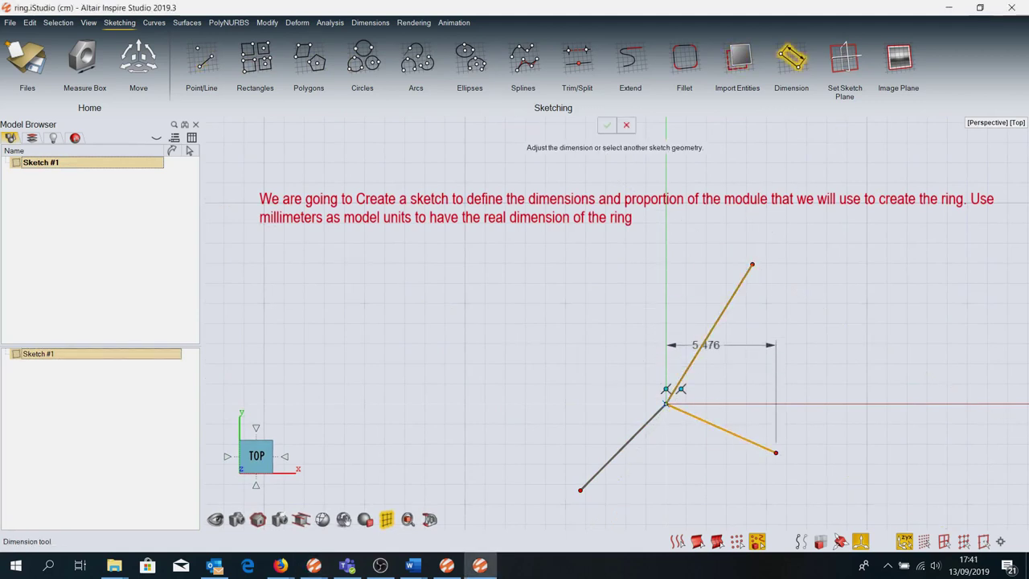
pyautogui.click(748, 358)
pyautogui.write('0')
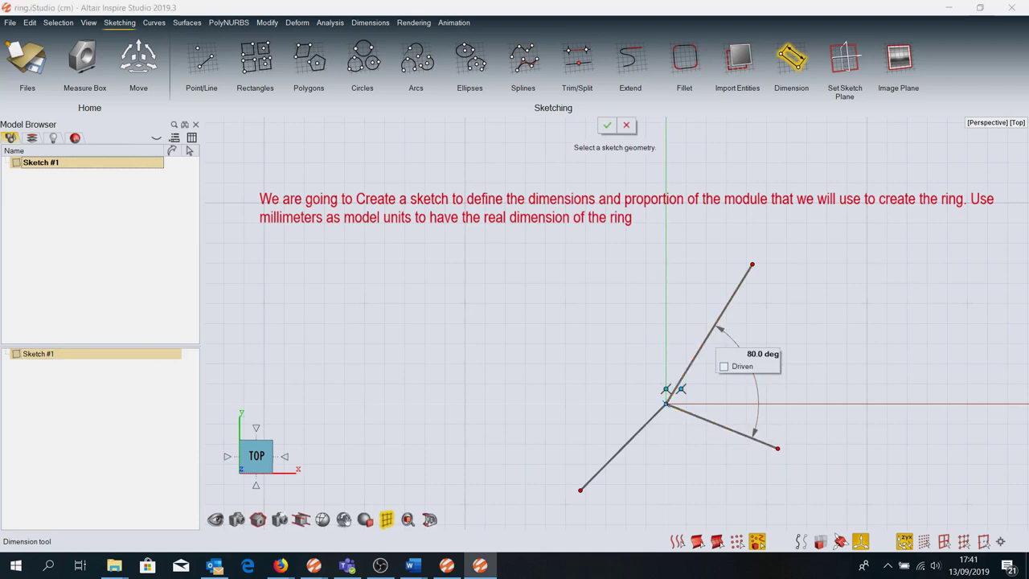
pyautogui.press('Return')
pyautogui.write('125')
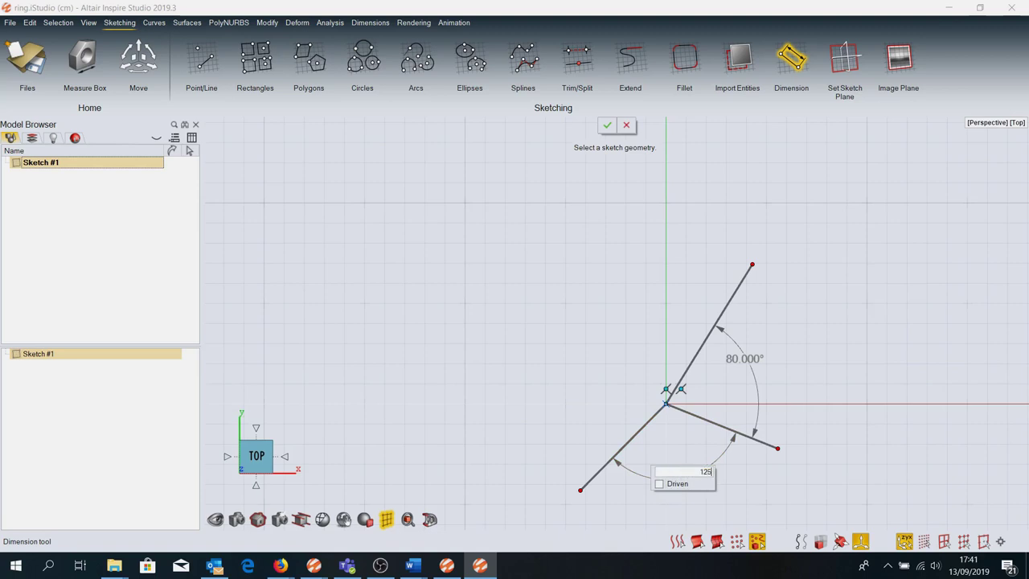
pyautogui.press('Return')
pyautogui.scroll(-2, 212, 158)
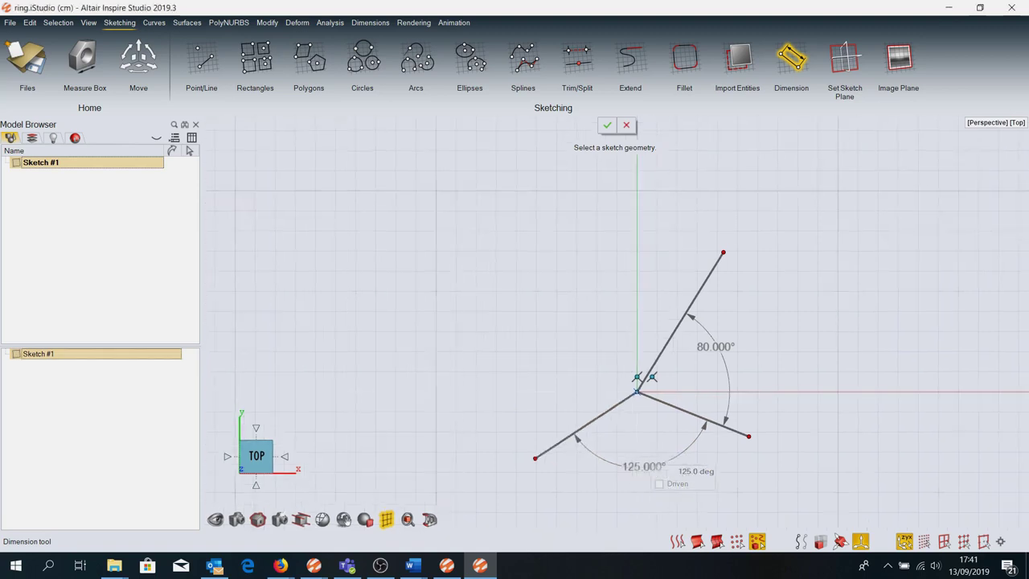
# Draw a three-point circle through the line ends, with centre offsets 0.600 and 0.900
pyautogui.click(363, 58)
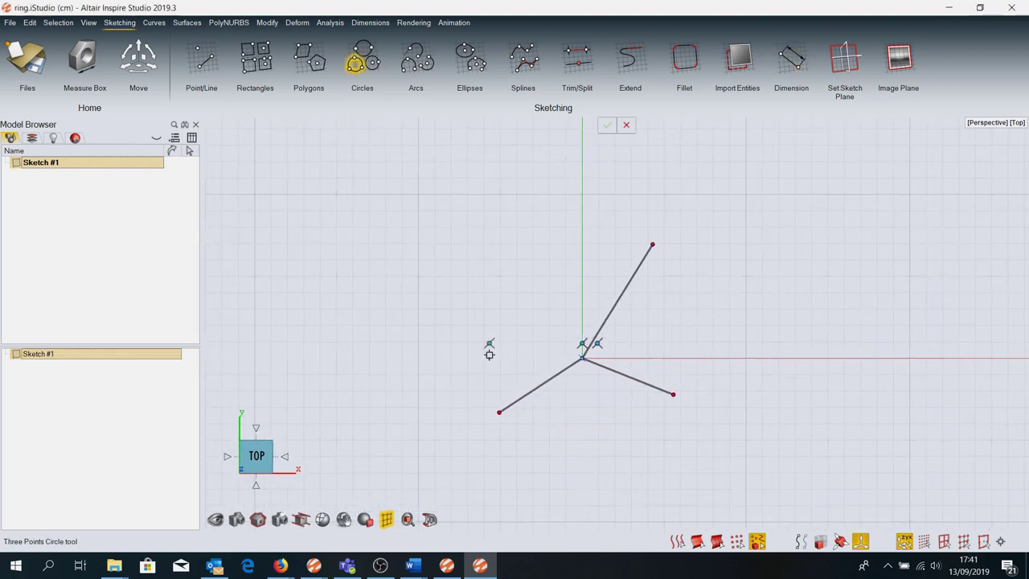
pyautogui.click(653, 244)
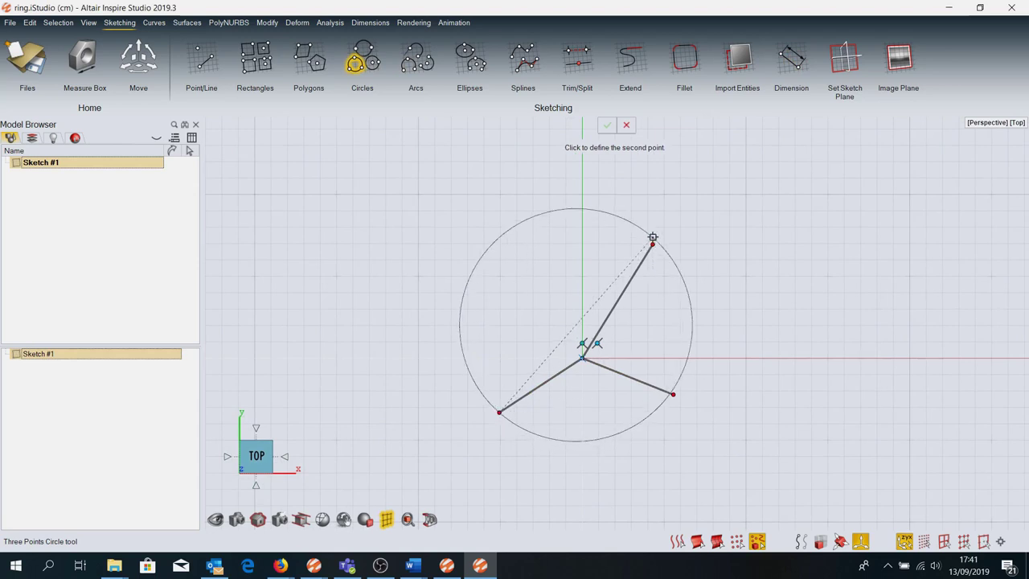
pyautogui.click(673, 394)
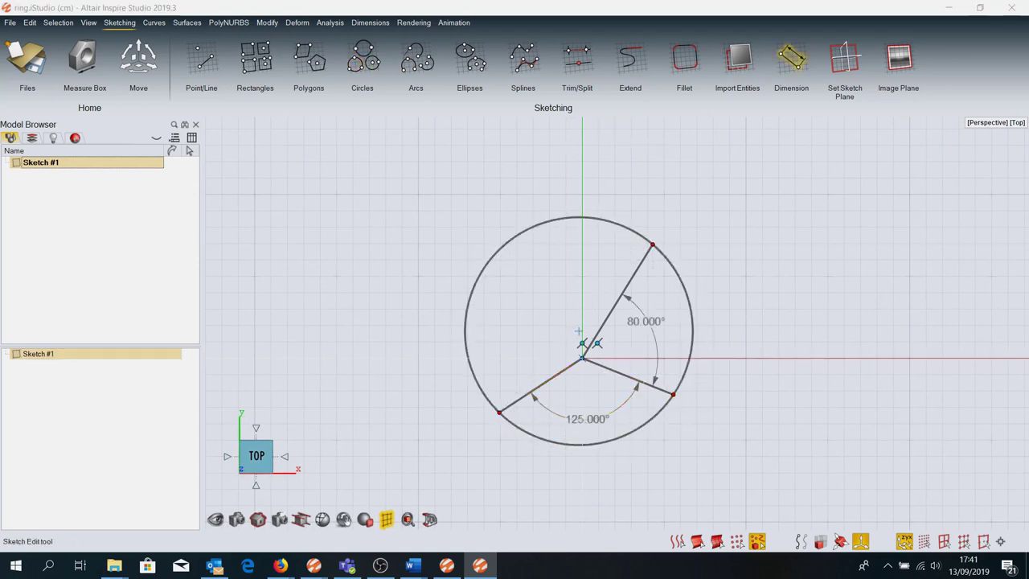
pyautogui.press('d')
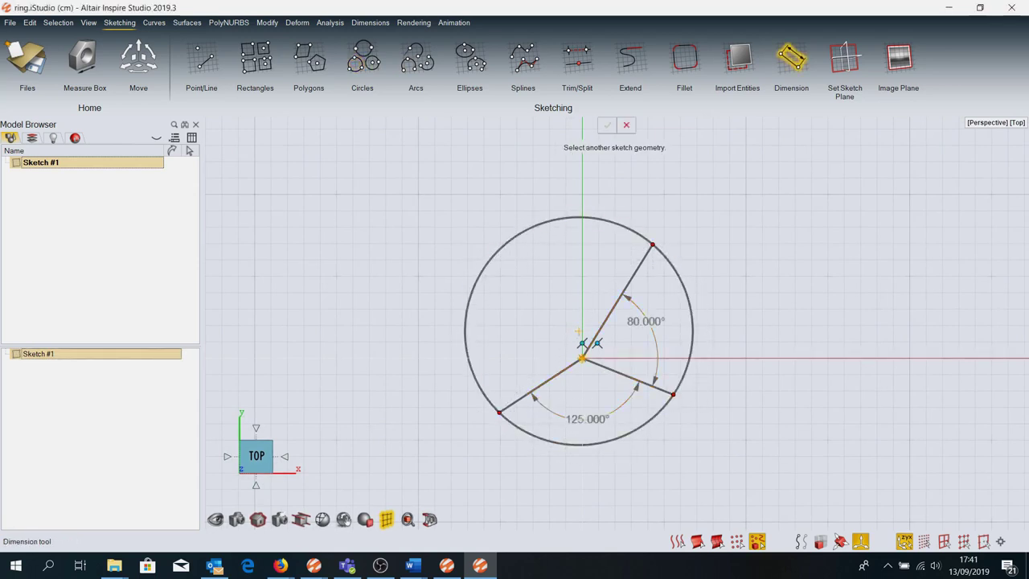
pyautogui.click(578, 332)
pyautogui.write('0.6')
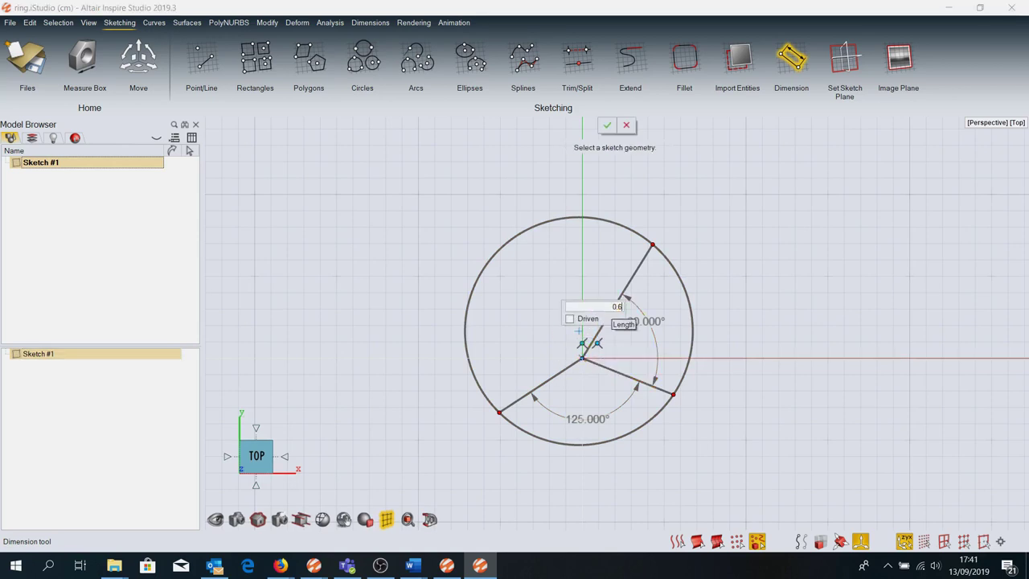
pyautogui.press('Return')
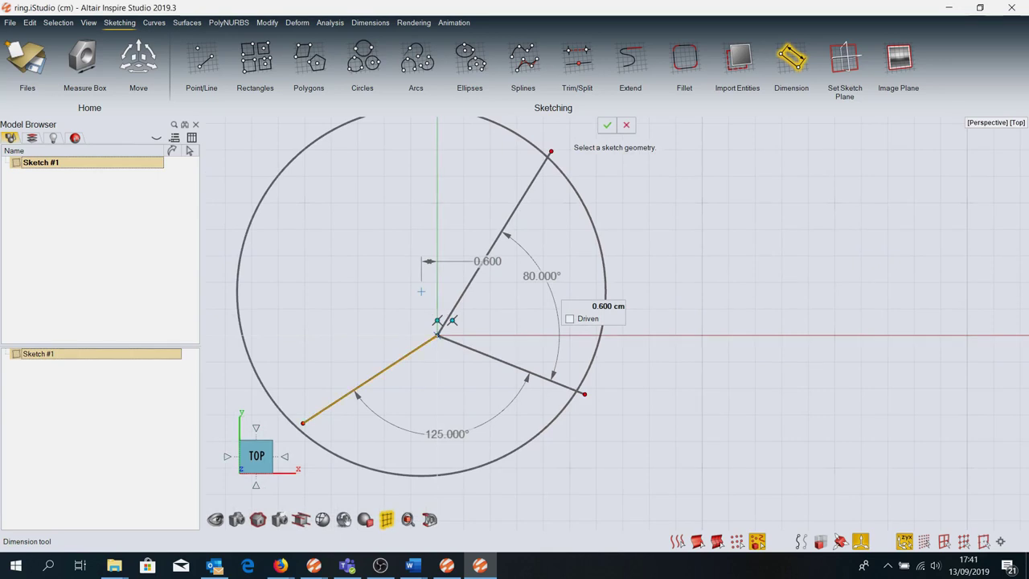
pyautogui.click(436, 334)
pyautogui.write('0.9')
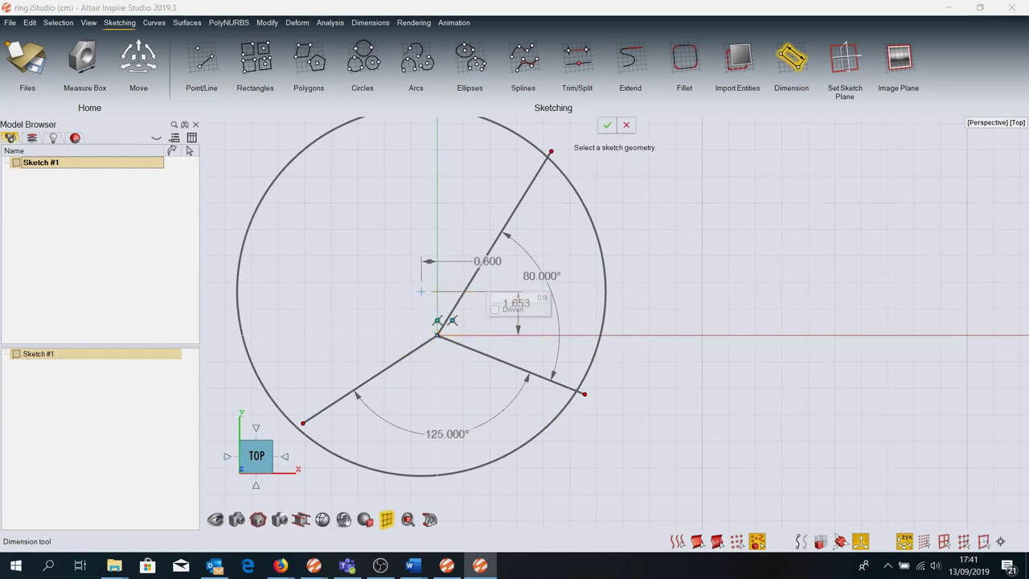
pyautogui.press('Return')
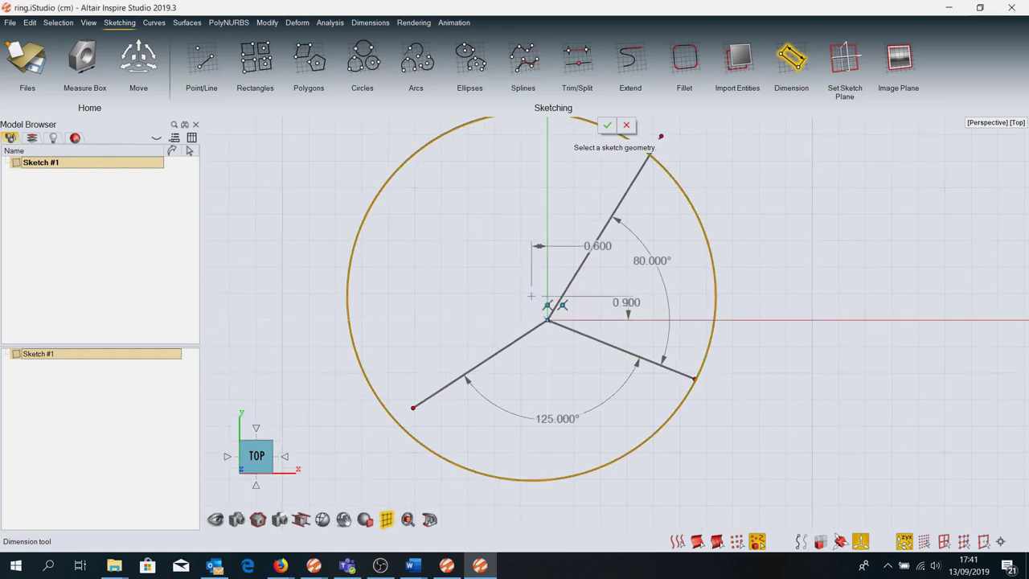
# Dimension the circle's diameter to 7.000
pyautogui.click(714, 266)
pyautogui.click(828, 257)
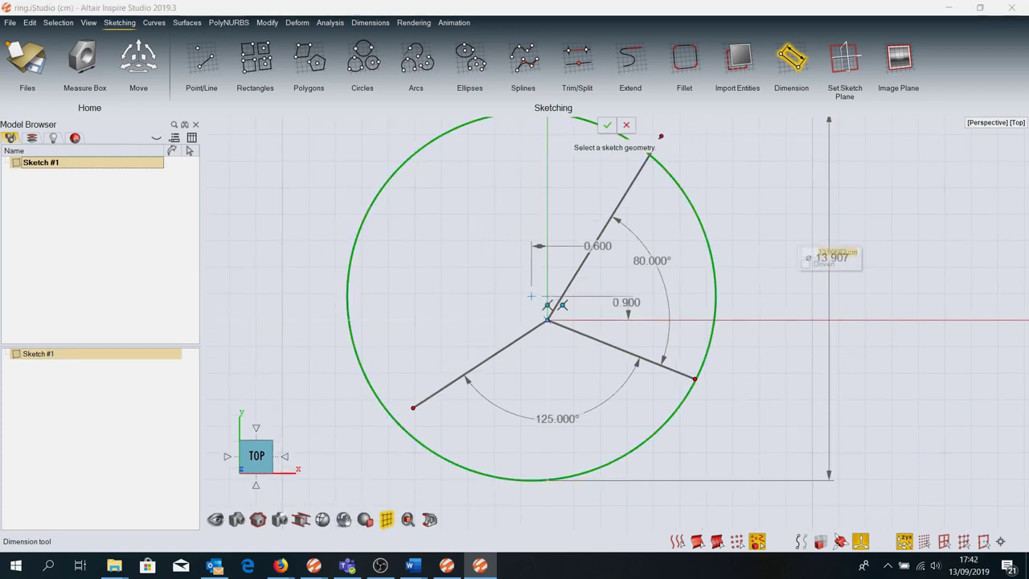
pyautogui.write('7')
pyautogui.press('Return')
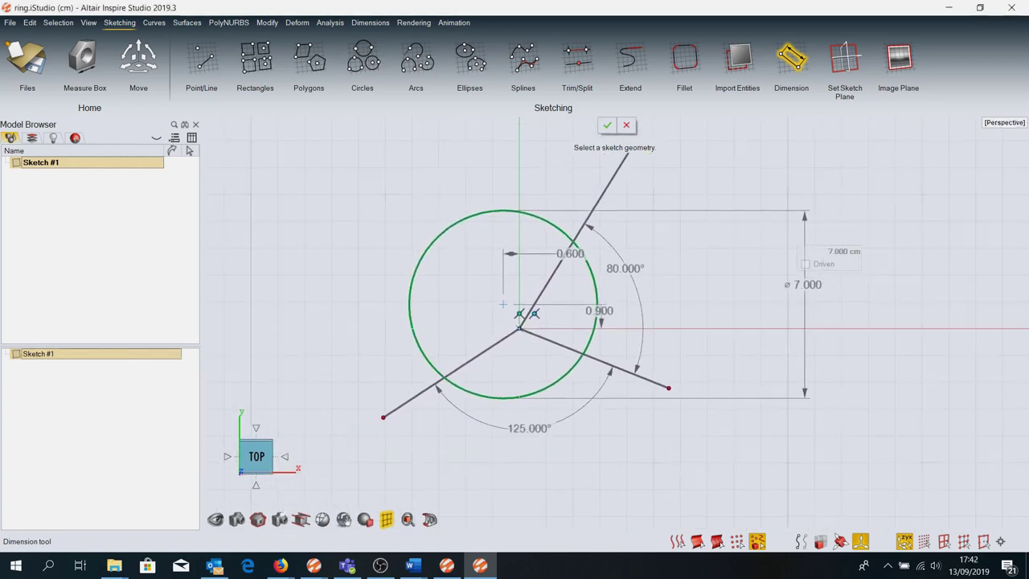
pyautogui.press('Escape')
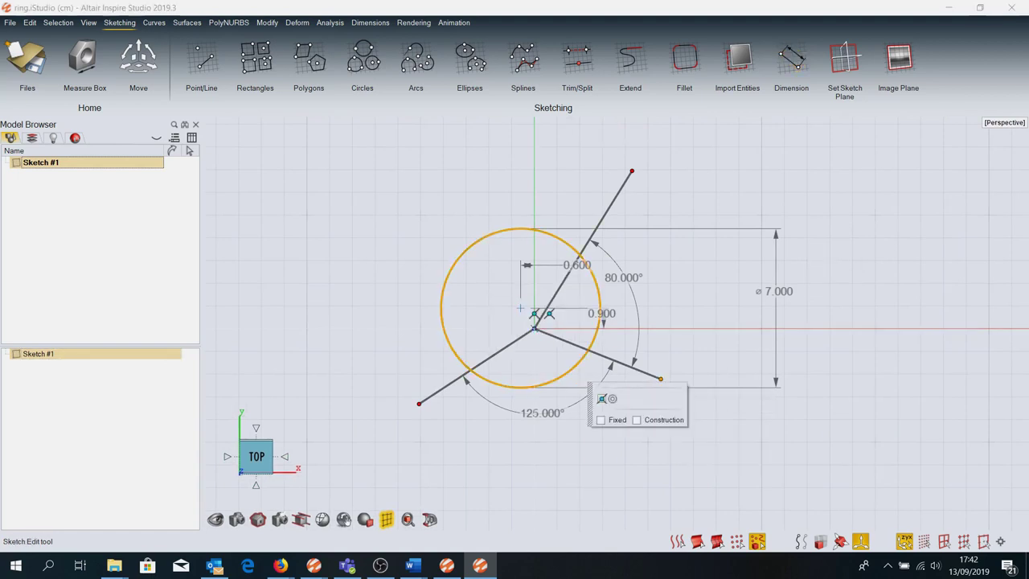
# Drag the upper and lower-left line ends onto the circle
pyautogui.moveTo(612, 161); pyautogui.dragTo(573, 233)
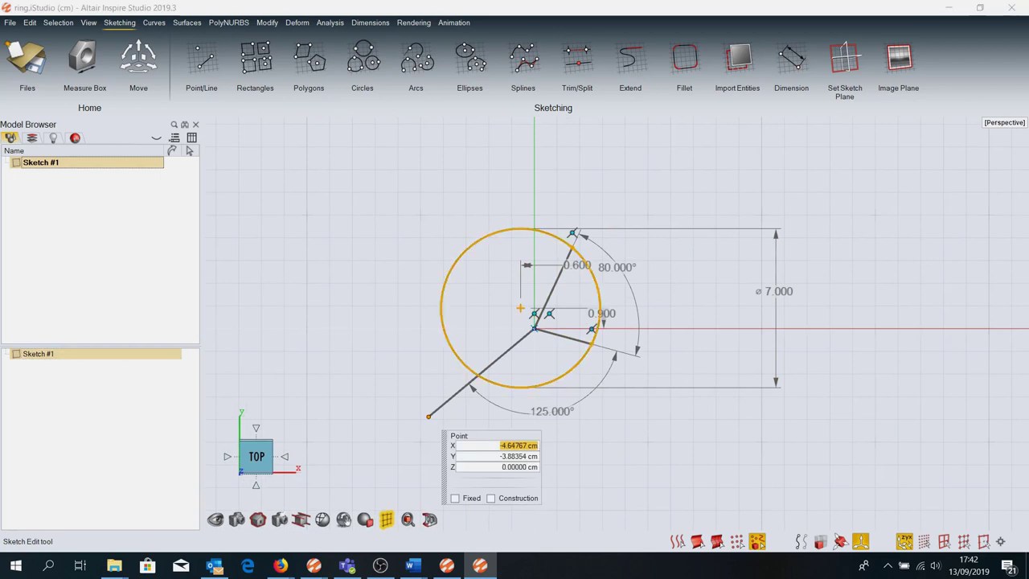
pyautogui.moveTo(429, 415); pyautogui.dragTo(479, 375)
pyautogui.scroll(3, 730, 316)
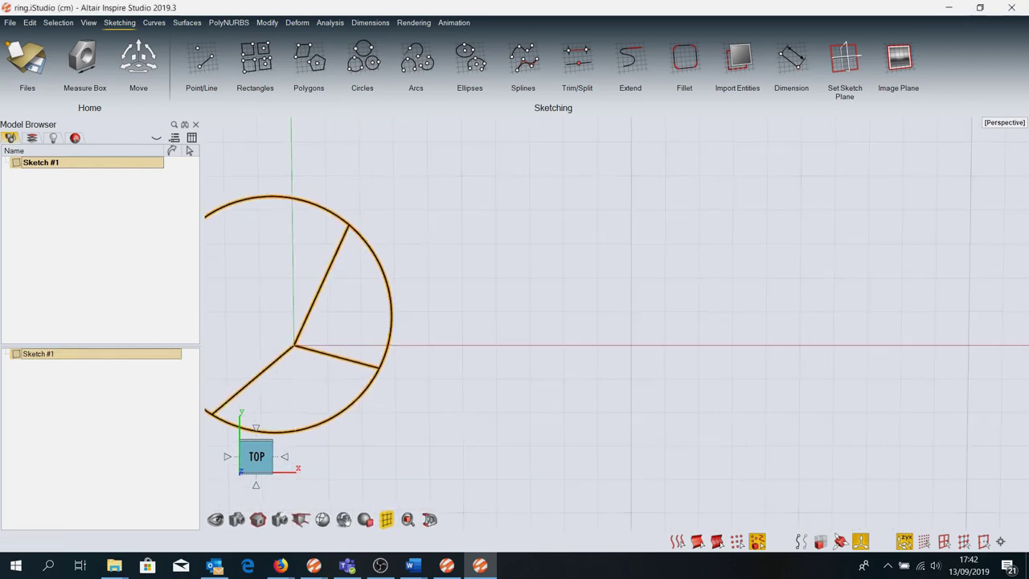
pyautogui.scroll(-2, 665, 327)
pyautogui.click(665, 327)
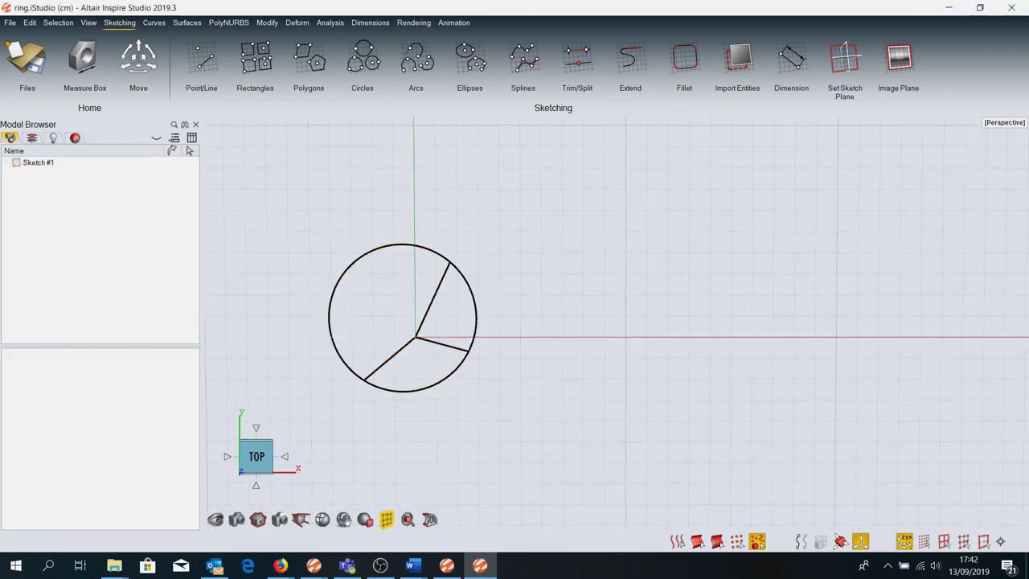
pyautogui.click(229, 22)
# Create size-2 quadballs, placing a 2 cm ball at the sketch's right end
pyautogui.click(309, 58)
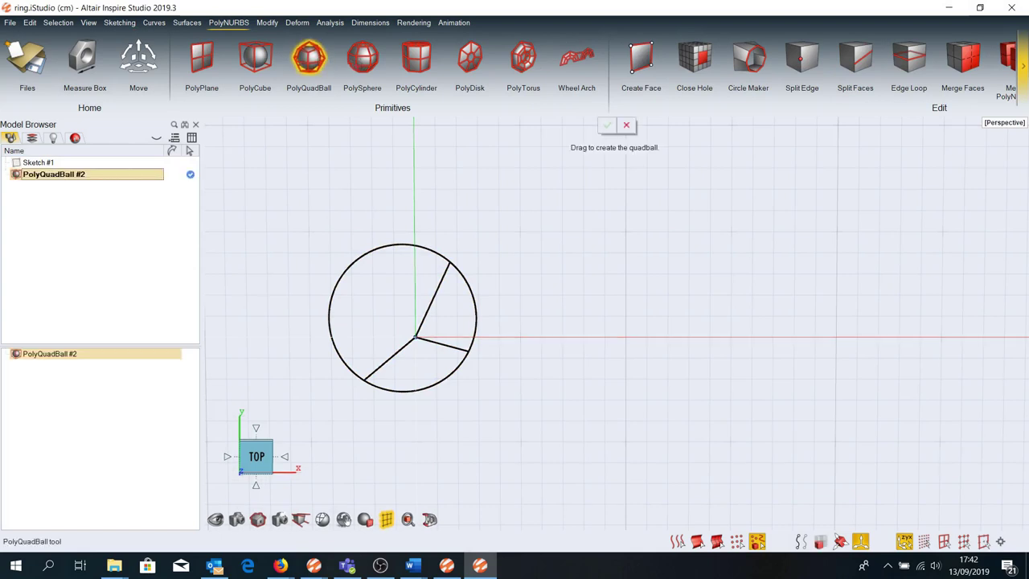
pyautogui.moveTo(371, 384); pyautogui.dragTo(368, 402)
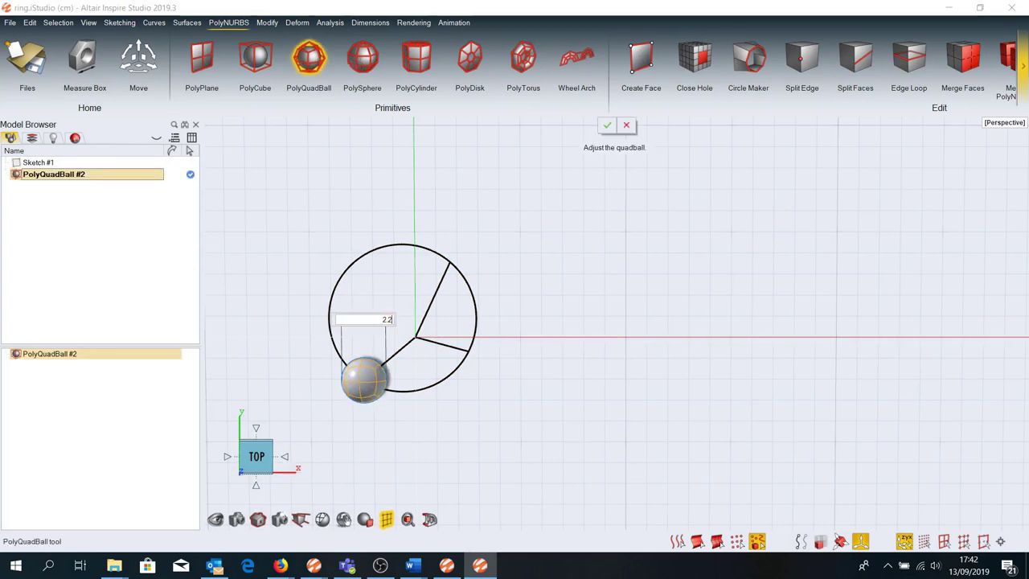
pyautogui.write('2')
pyautogui.press('Return')
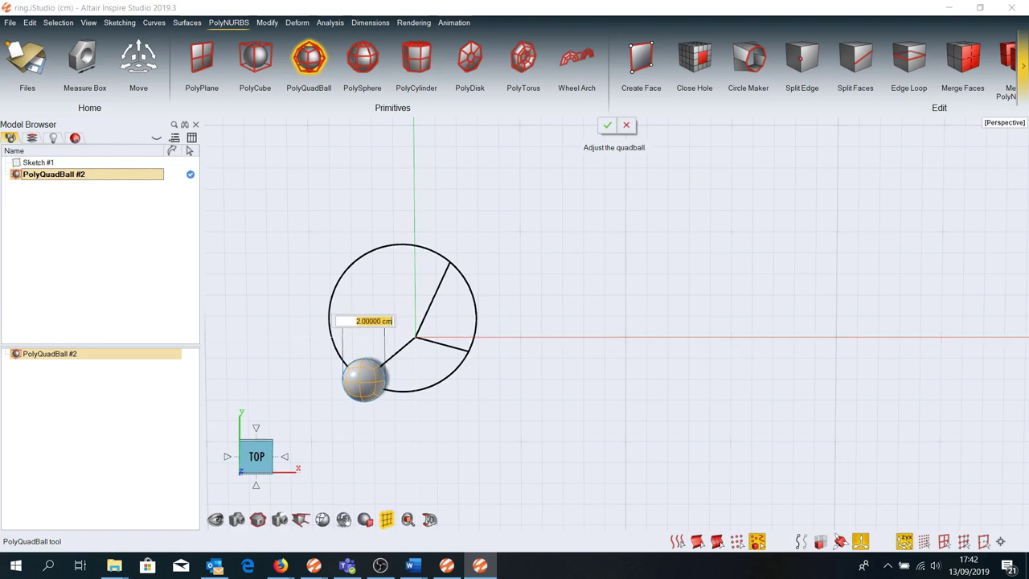
pyautogui.click(547, 316)
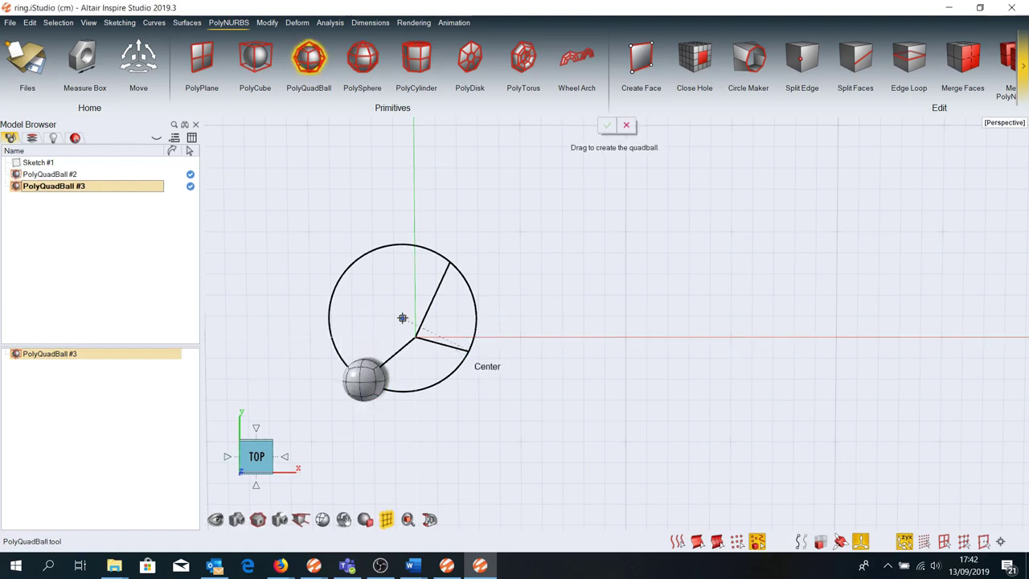
pyautogui.click(469, 351)
pyautogui.write('2')
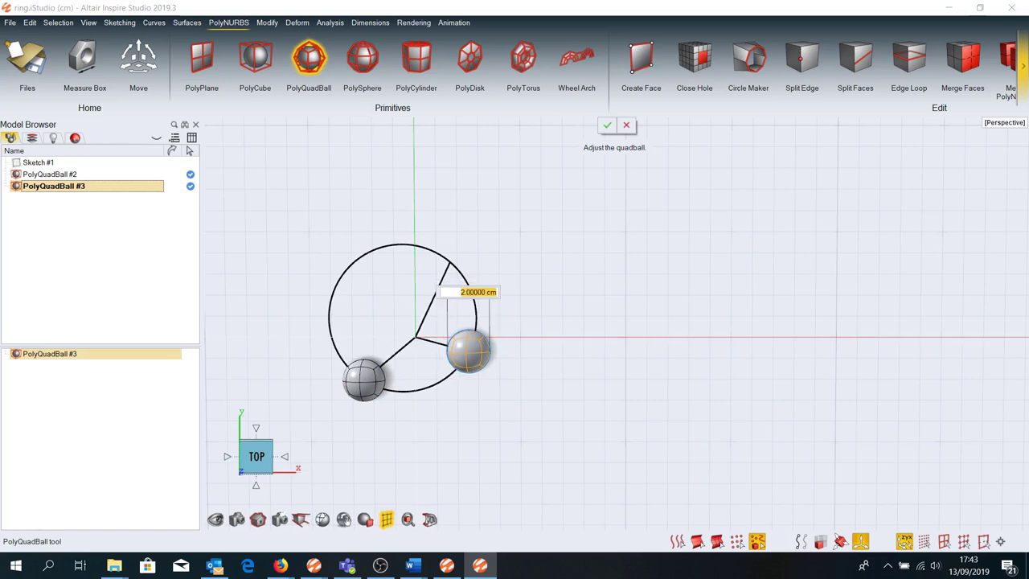
pyautogui.press('Return')
# Place a 2 cm quadball at the top end, deleting the accidental tiny ball
pyautogui.click(450, 262)
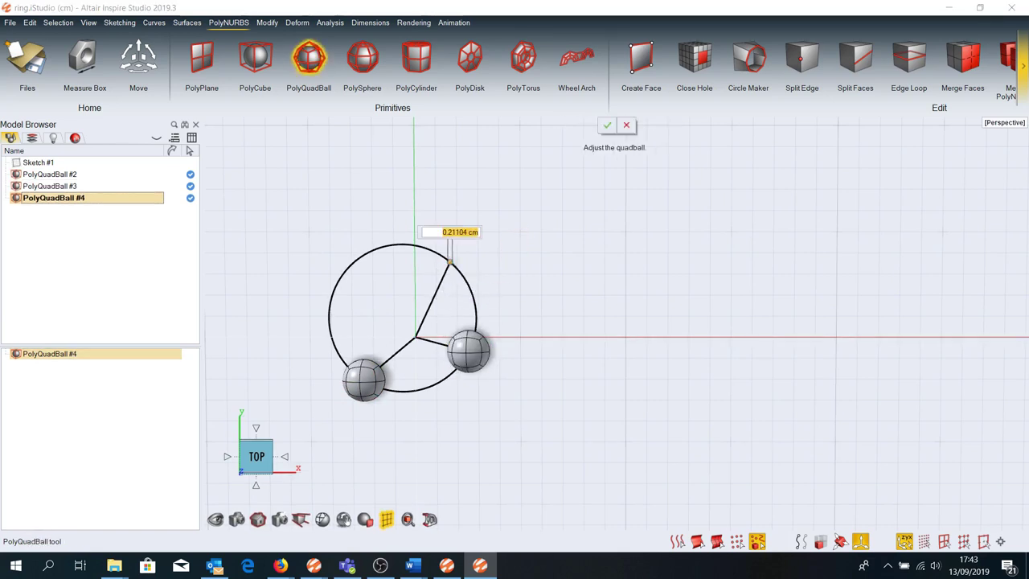
pyautogui.press('Escape')
pyautogui.press('Delete')
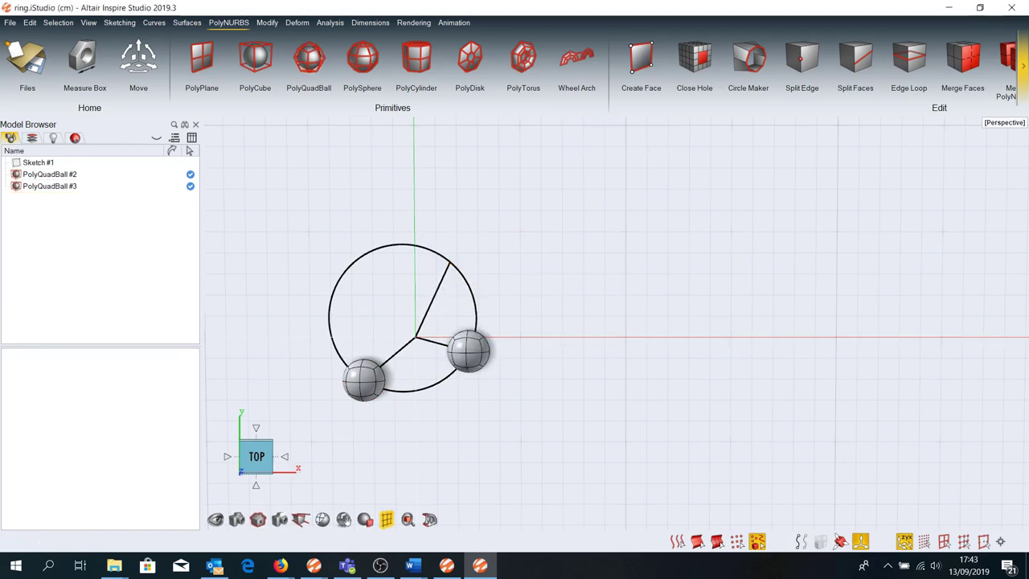
pyautogui.press('Return')
pyautogui.moveTo(402, 318); pyautogui.dragTo(402, 318)
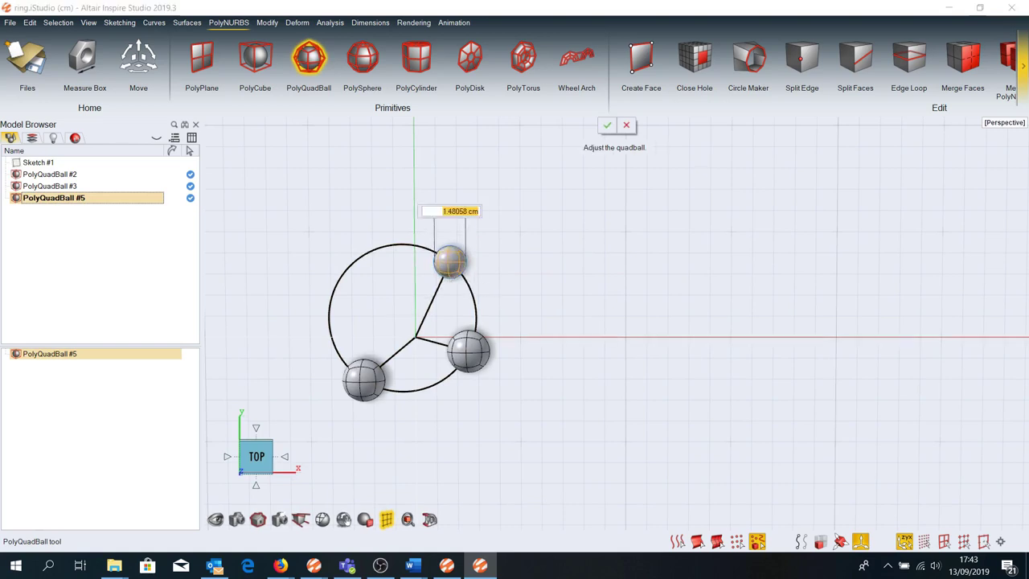
pyautogui.write('2')
pyautogui.press('Return')
# Add a 2 cm quadball at the sketch's centre point and stop editing it
pyautogui.moveTo(563, 322); pyautogui.dragTo(619, 258, button='right')
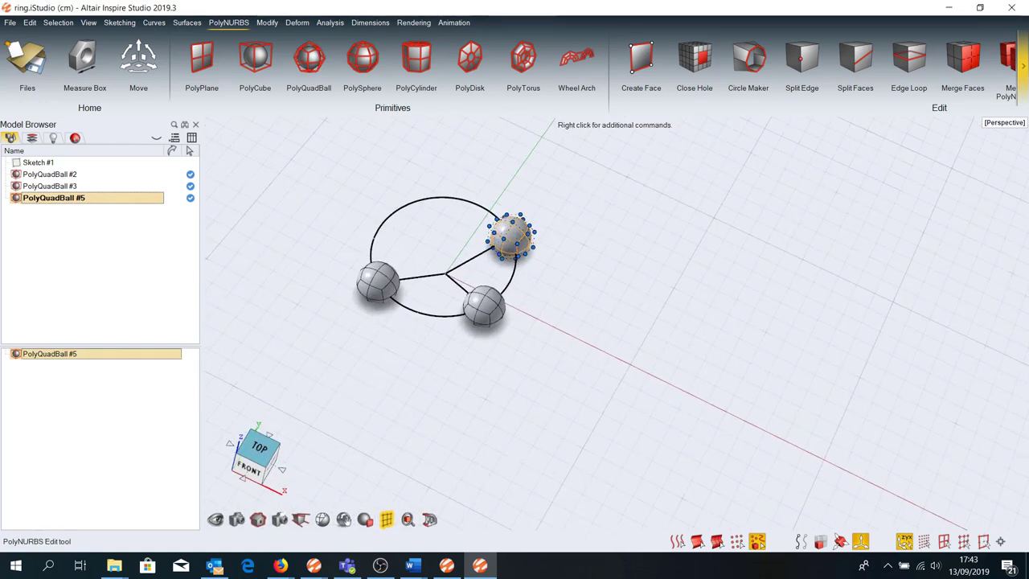
pyautogui.click(309, 60)
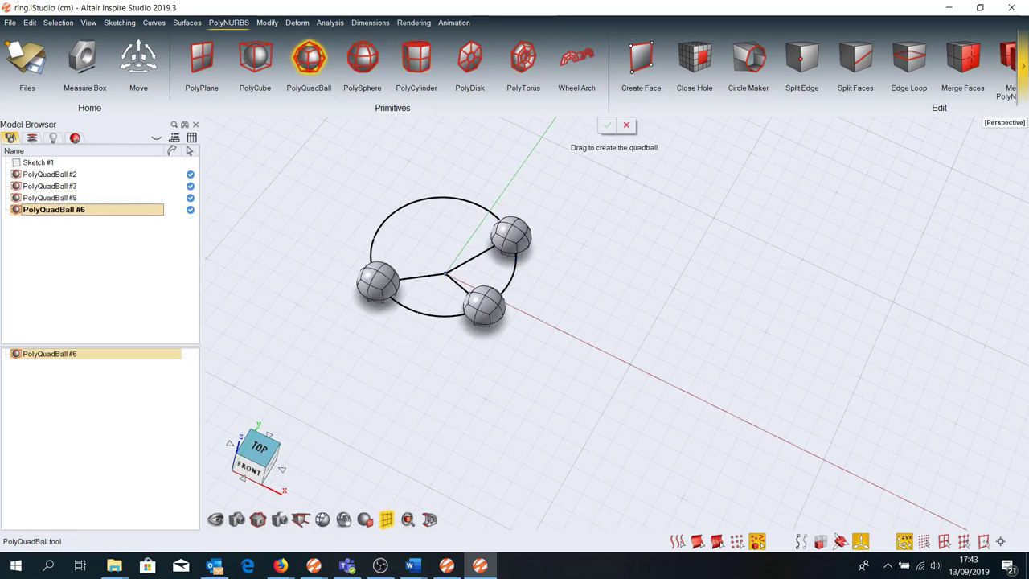
pyautogui.moveTo(445, 275); pyautogui.dragTo(450, 291)
pyautogui.write('2')
pyautogui.press('Return')
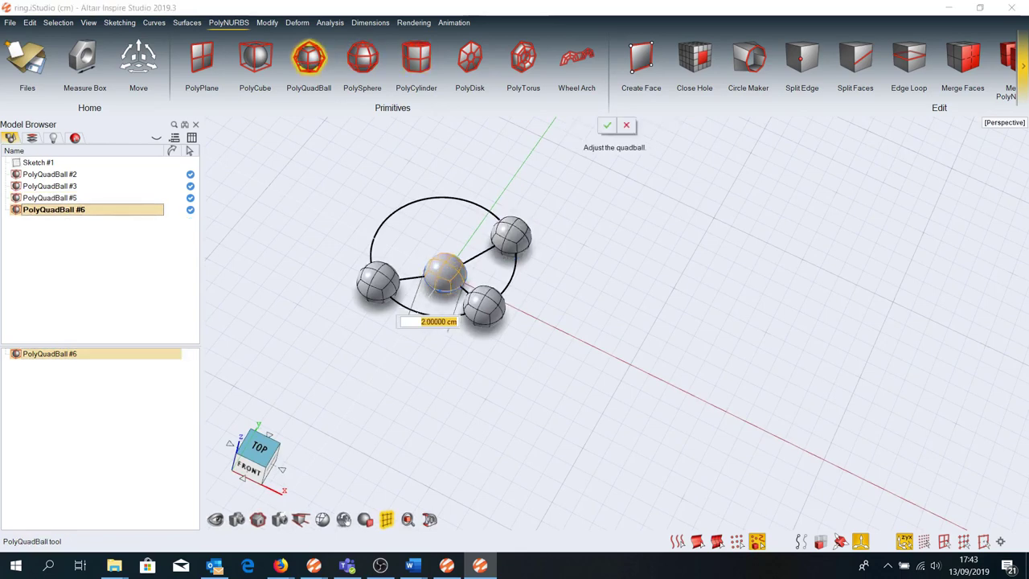
pyautogui.press('Escape')
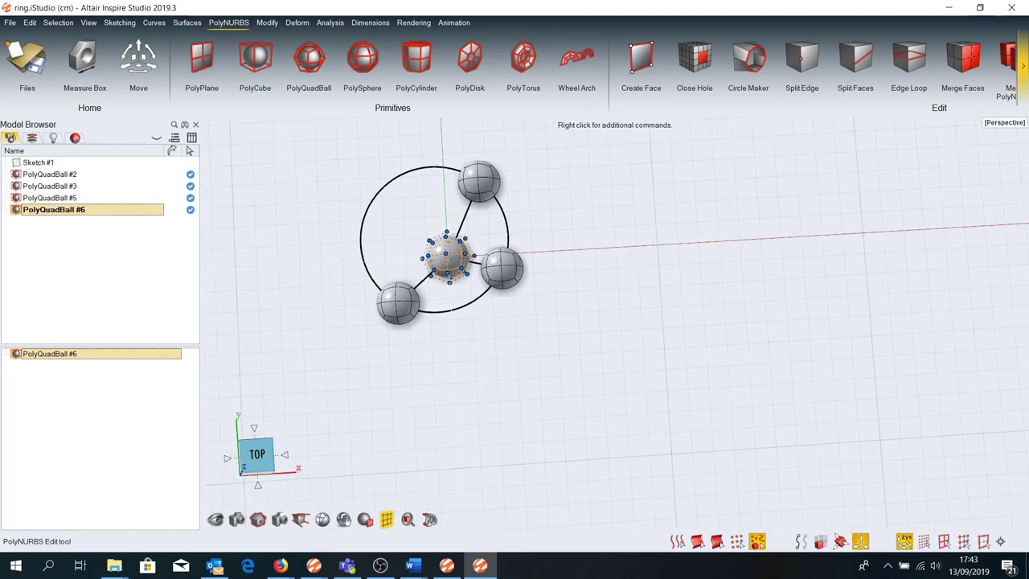
pyautogui.scroll(3, 553, 320)
pyautogui.rightClick(553, 320)
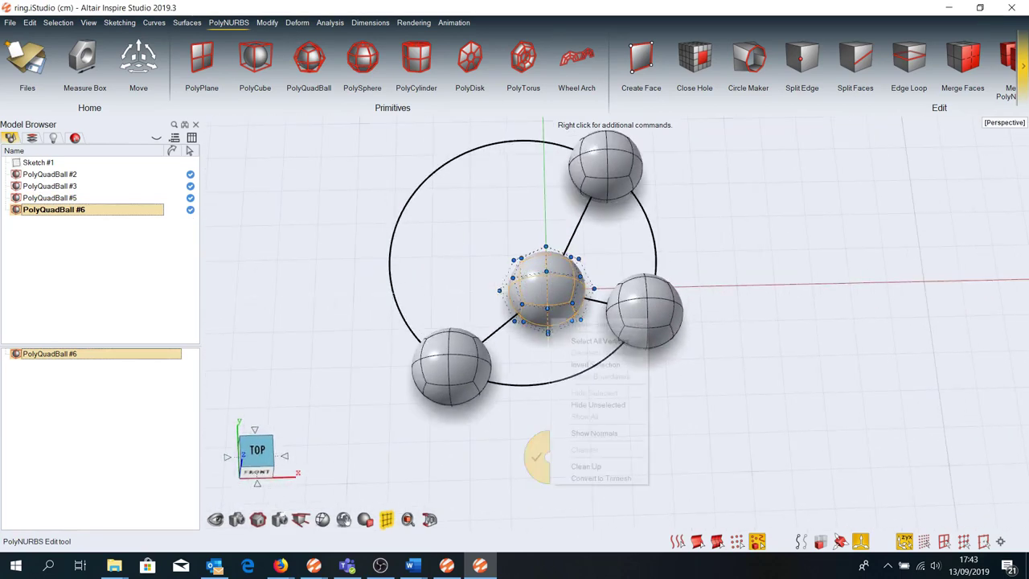
pyautogui.click(587, 471)
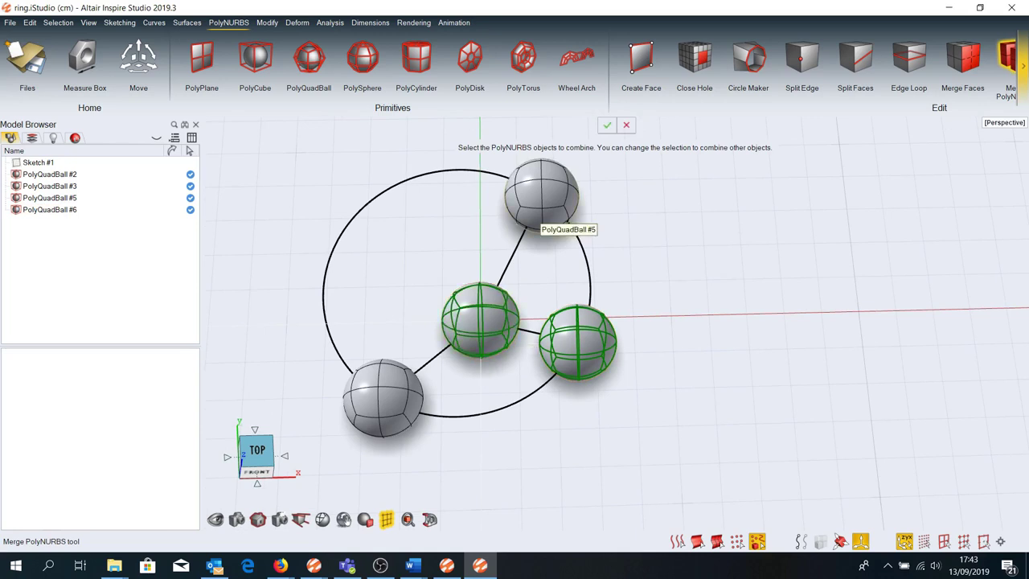
# Select all four balls and merge them into PolyQuadBall #3, then exit editing
pyautogui.click(383, 398)
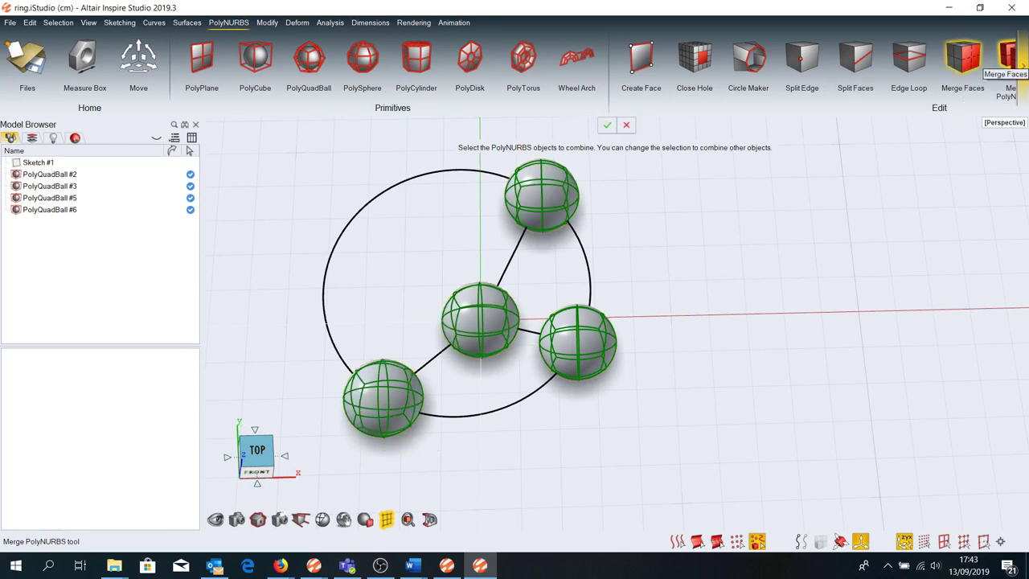
pyautogui.scroll(-3, 1009, 64)
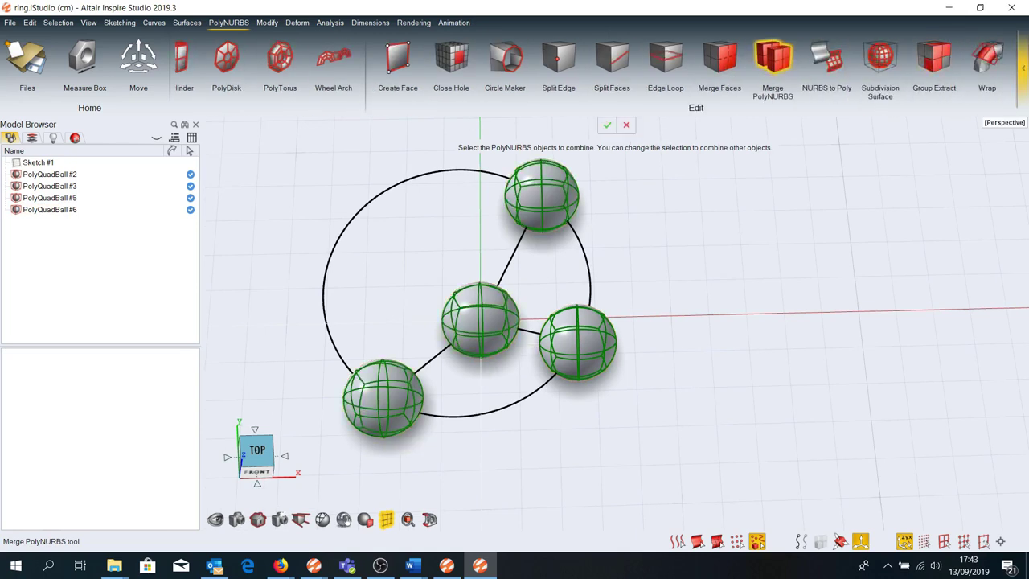
pyautogui.click(607, 125)
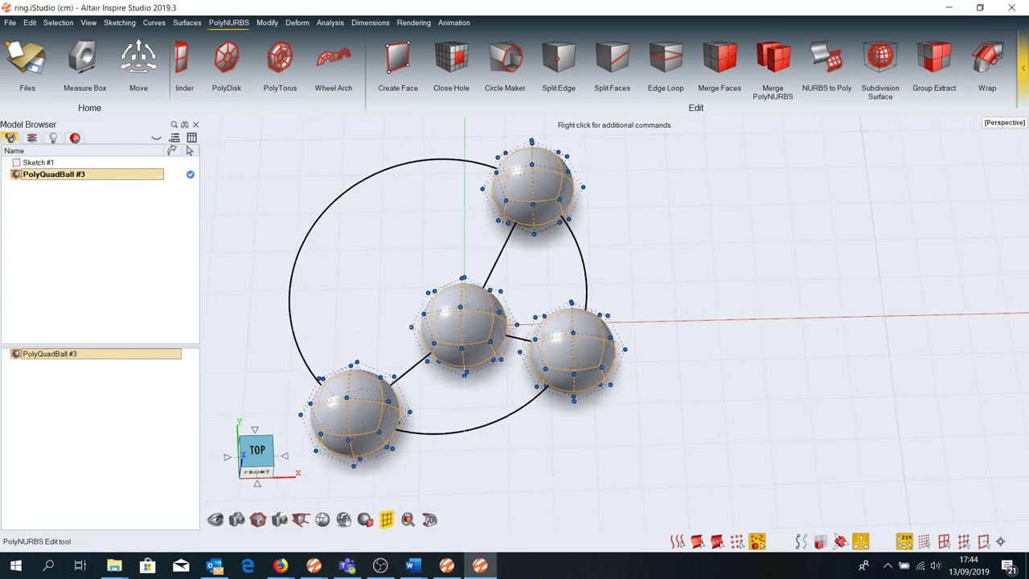
pyautogui.press('Escape')
# In face edit mode, bridge the top ball's face to the centre ball
pyautogui.doubleClick(555, 201)
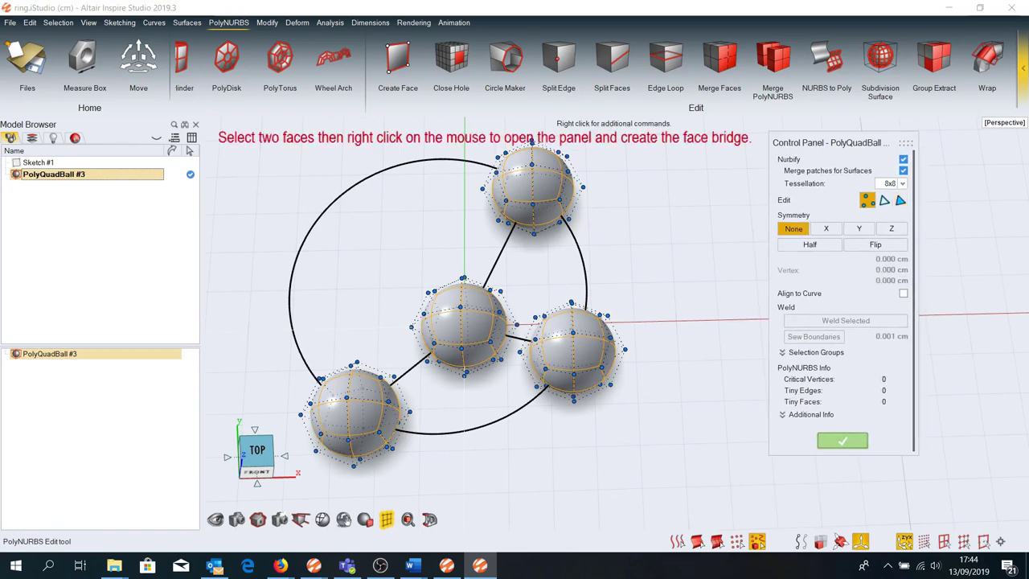
pyautogui.click(900, 200)
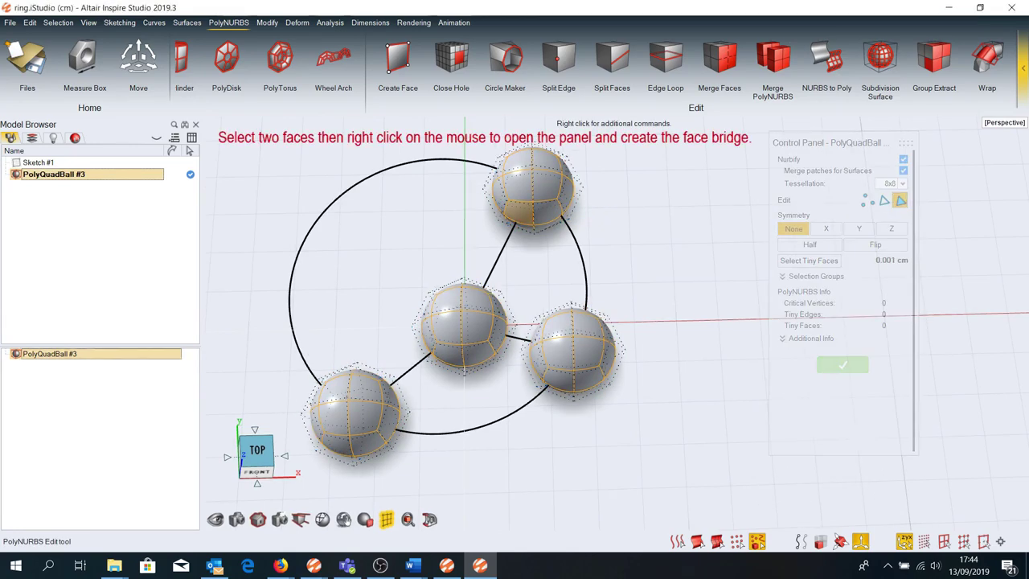
pyautogui.moveTo(482, 362); pyautogui.dragTo(483, 322, button='right')
pyautogui.click(474, 317)
pyautogui.rightClick(486, 287)
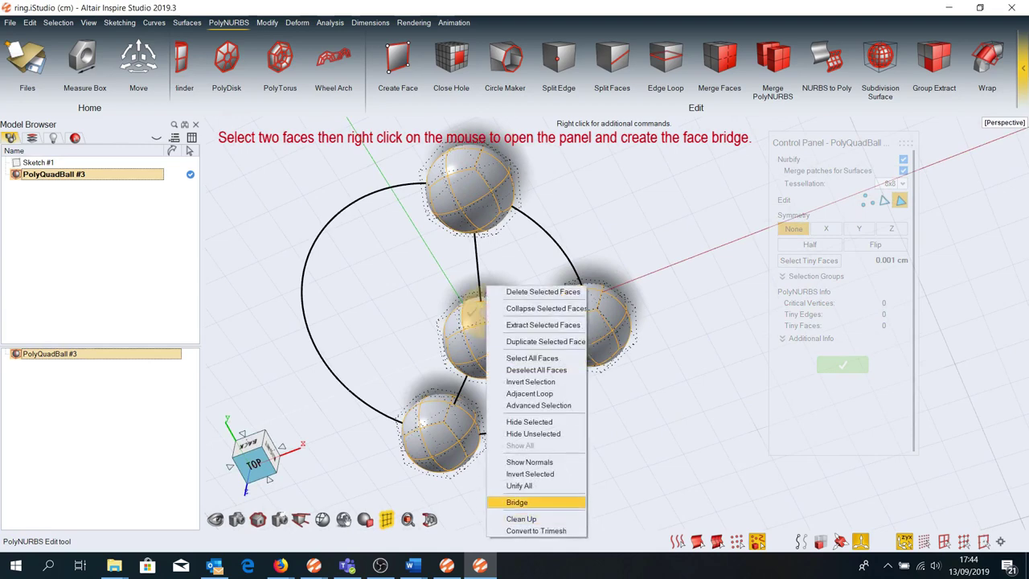
pyautogui.click(518, 502)
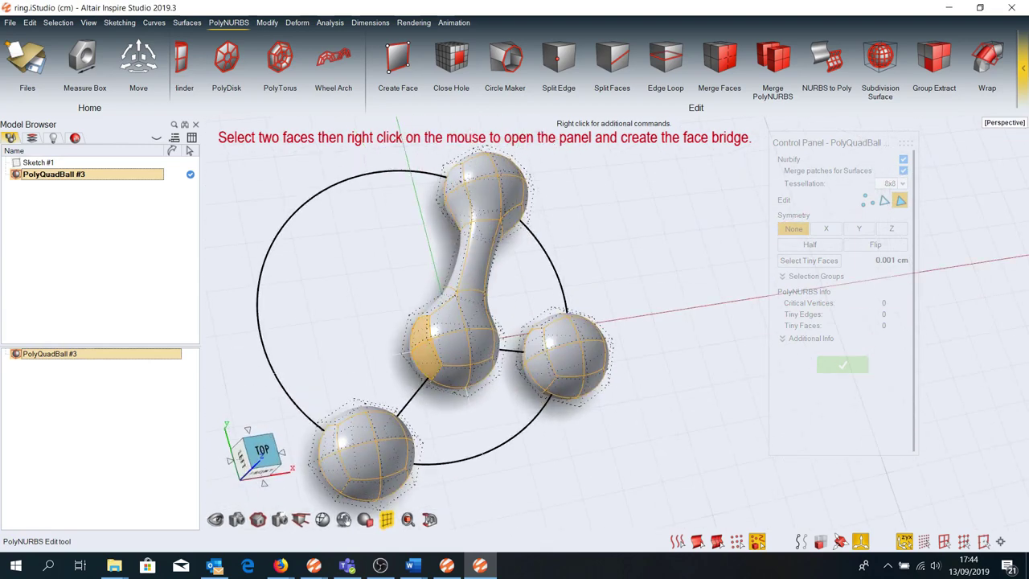
# Bridge the right and lower balls to the centre body
pyautogui.moveTo(422, 366)
pyautogui.mouseDown(button='right')
pyautogui.moveTo(442, 446)
pyautogui.moveTo(474, 350)
pyautogui.mouseUp(button='right')
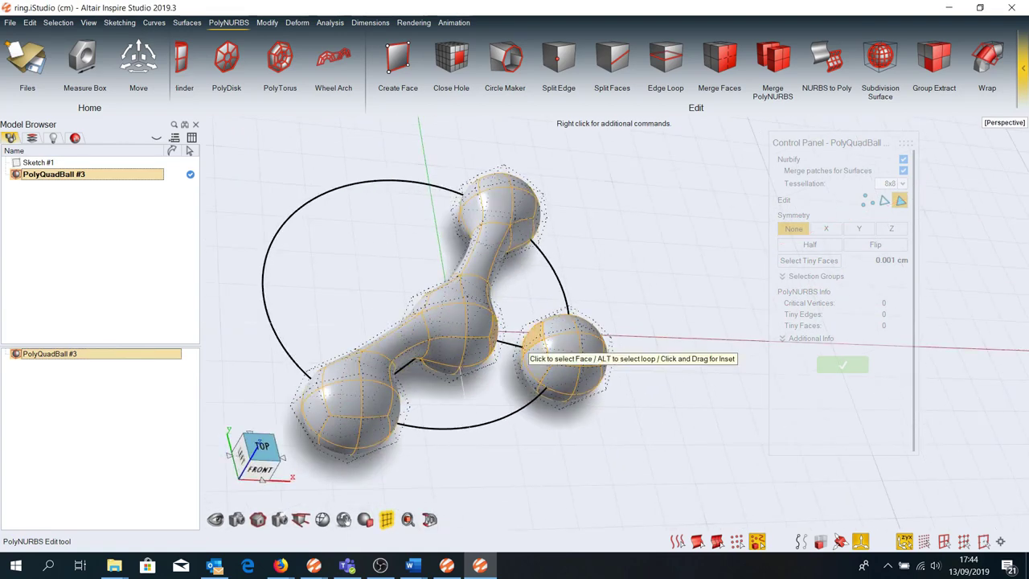
pyautogui.rightClick(529, 369)
pyautogui.click(562, 332)
pyautogui.moveTo(450, 321); pyautogui.dragTo(483, 306, button='right')
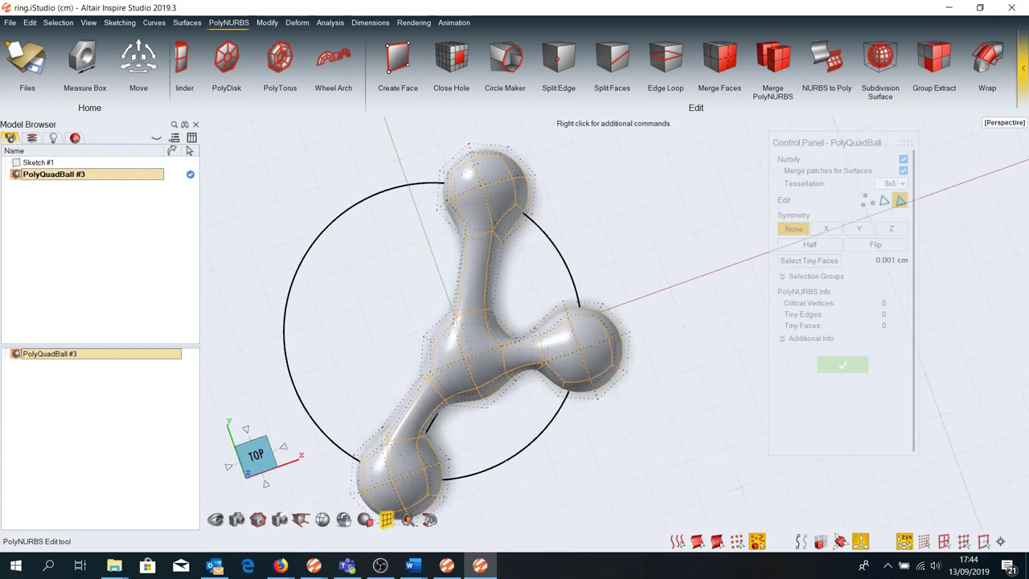
pyautogui.scroll(3, 450, 322)
# Box-select the central junction vertices and scale them uniformly to 0.5
pyautogui.click(867, 200)
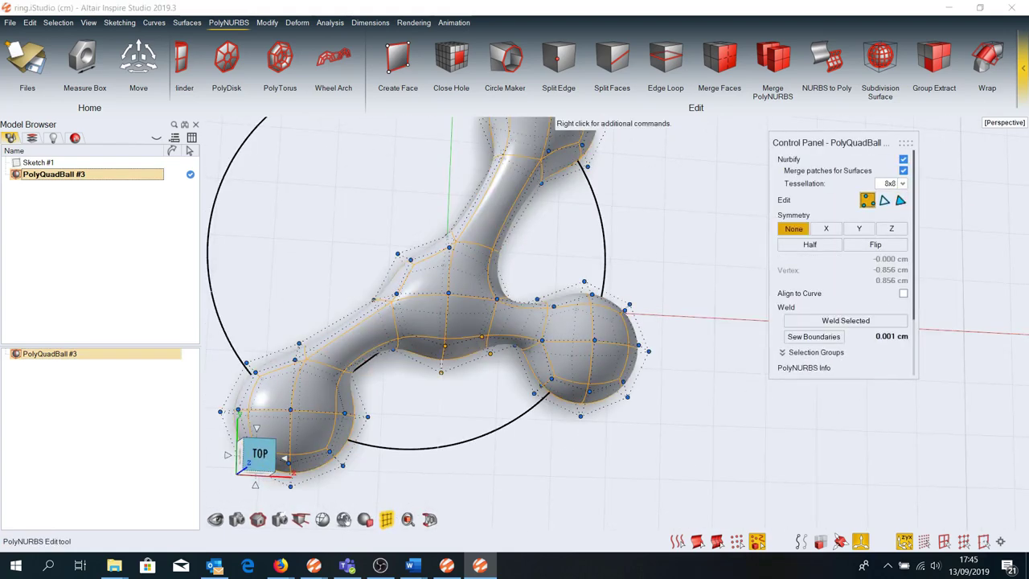
pyautogui.moveTo(378, 213); pyautogui.dragTo(472, 321)
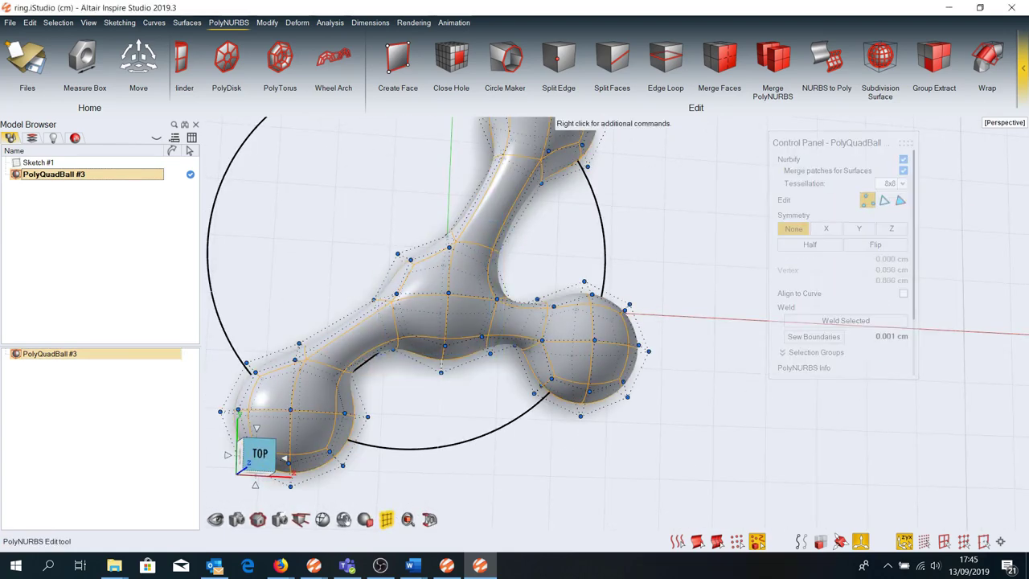
pyautogui.moveTo(391, 234); pyautogui.dragTo(504, 391)
pyautogui.press('m')
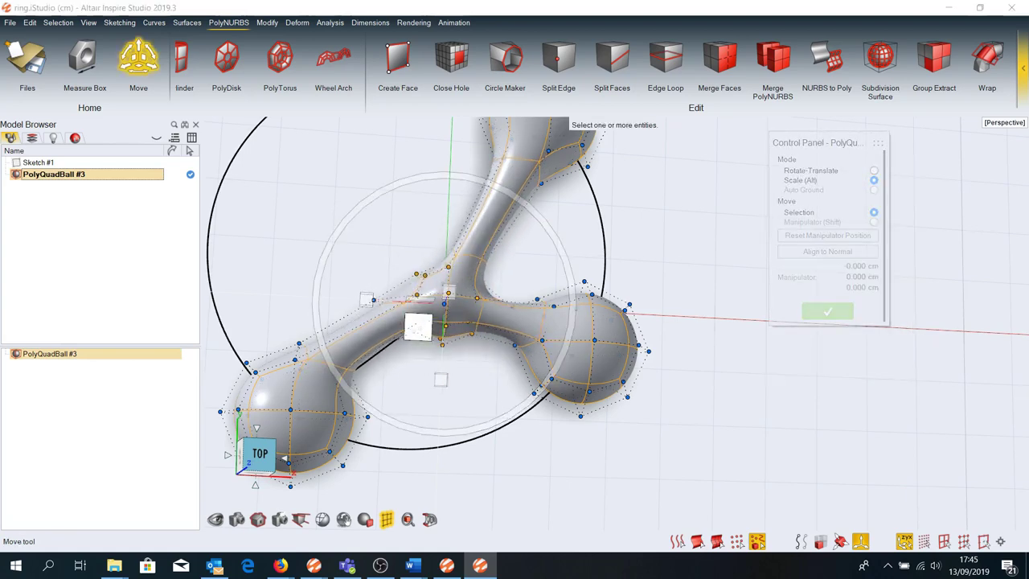
pyautogui.click(418, 326)
pyautogui.press('Return')
pyautogui.moveTo(418, 326)
pyautogui.mouseDown(button='right')
pyautogui.moveTo(477, 353)
pyautogui.moveTo(482, 342)
pyautogui.mouseUp(button='right')
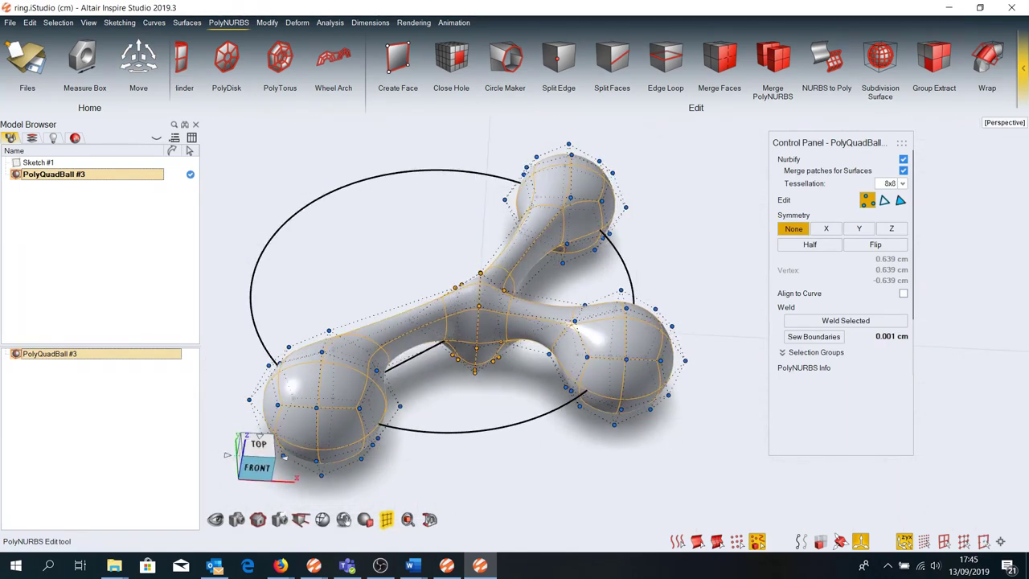
pyautogui.press('m')
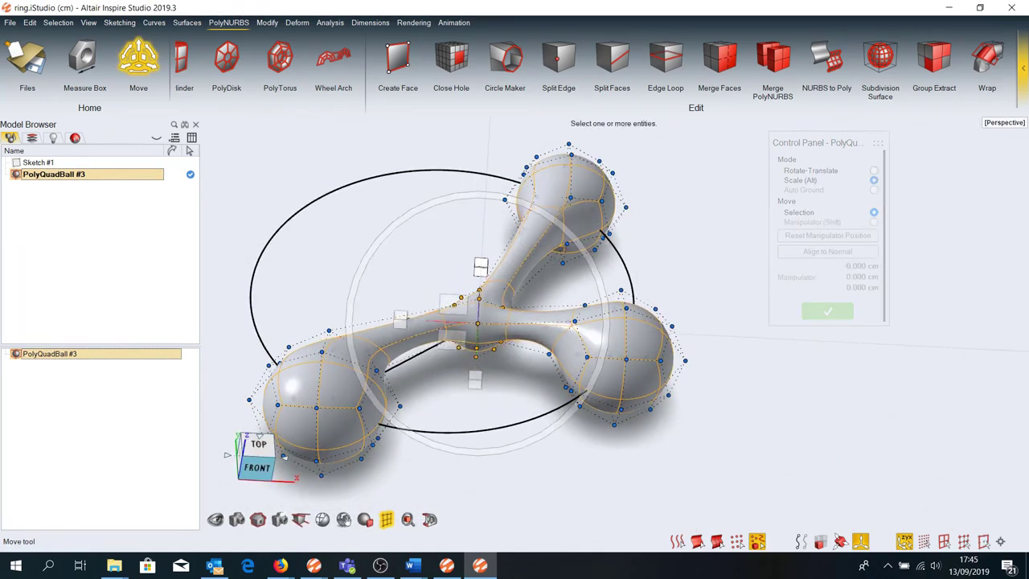
pyautogui.moveTo(483, 342)
pyautogui.mouseDown(button='right')
pyautogui.moveTo(507, 298)
pyautogui.moveTo(531, 314)
pyautogui.moveTo(514, 290)
pyautogui.mouseUp(button='right')
pyautogui.press('Escape')
# Switch to edge mode, pick a junction edge and inspect the right arm
pyautogui.press('2')
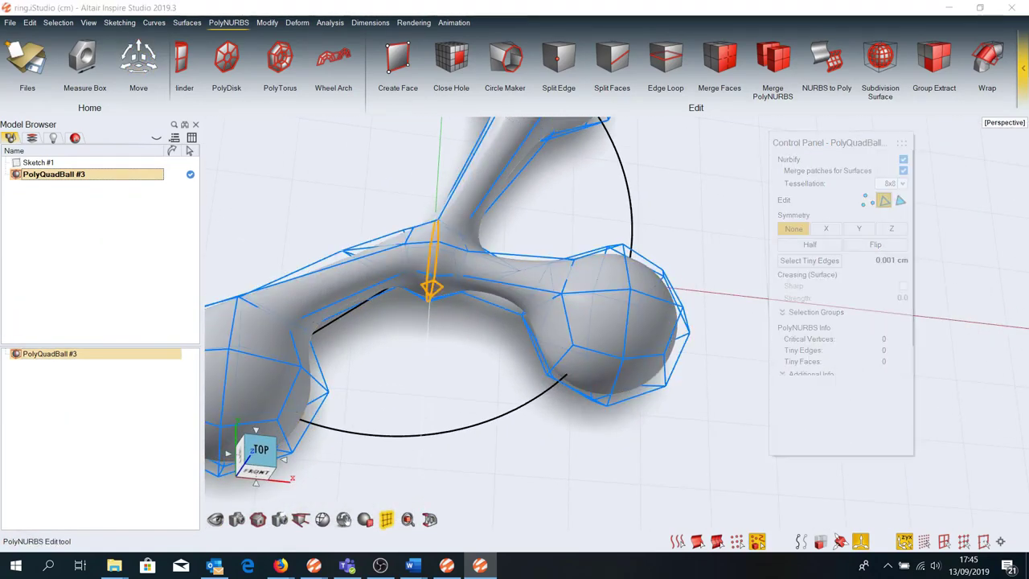
pyautogui.click(432, 265)
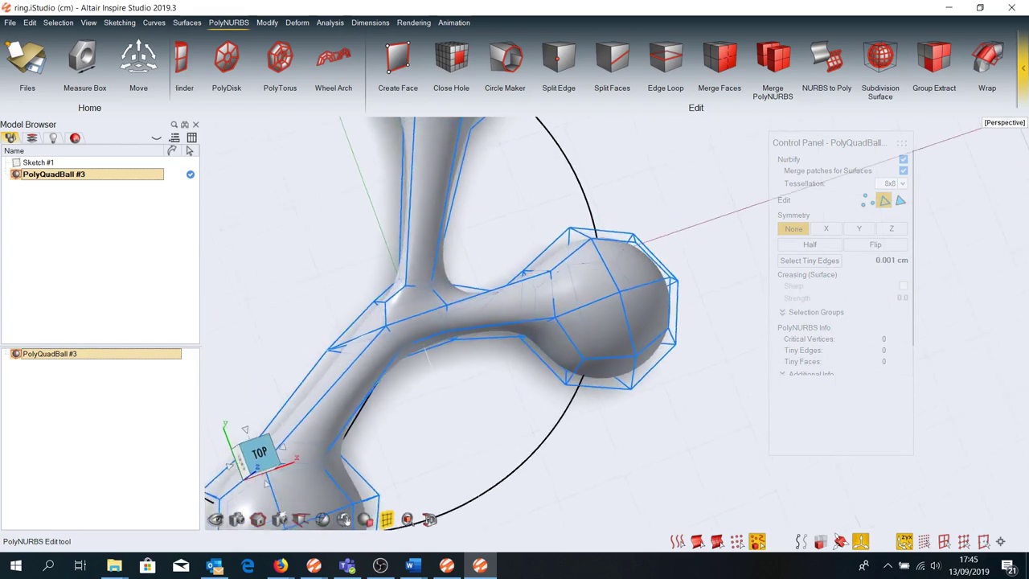
pyautogui.moveTo(514, 322); pyautogui.dragTo(483, 306, button='right')
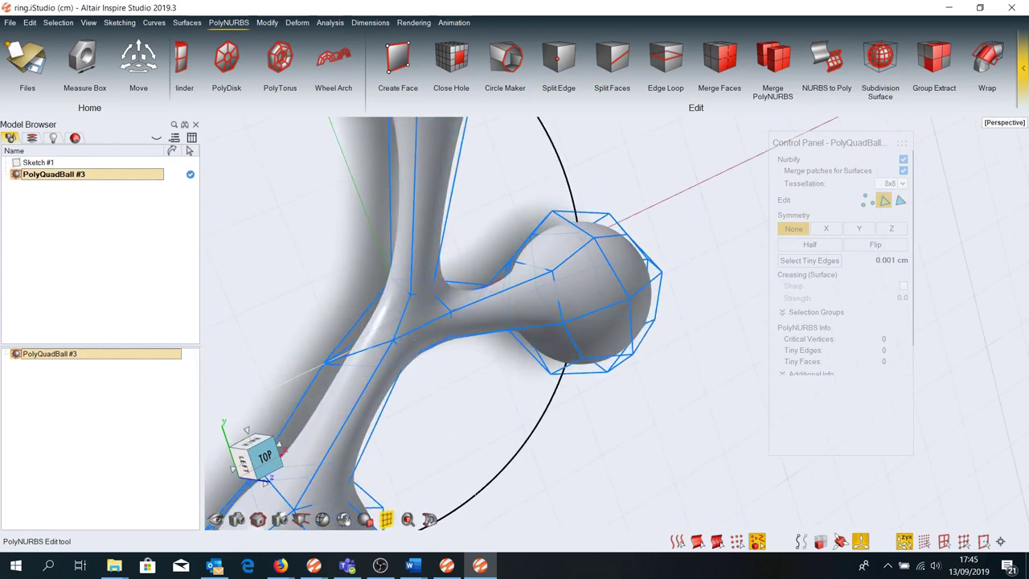
pyautogui.moveTo(514, 321)
pyautogui.mouseDown(button='right')
pyautogui.moveTo(451, 290)
pyautogui.moveTo(507, 338)
pyautogui.moveTo(483, 386)
pyautogui.moveTo(507, 314)
pyautogui.moveTo(434, 269)
pyautogui.moveTo(454, 338)
pyautogui.mouseUp(button='right')
# Raise the centre junction vertices slightly along Z, then go to a centred top view
pyautogui.click(867, 200)
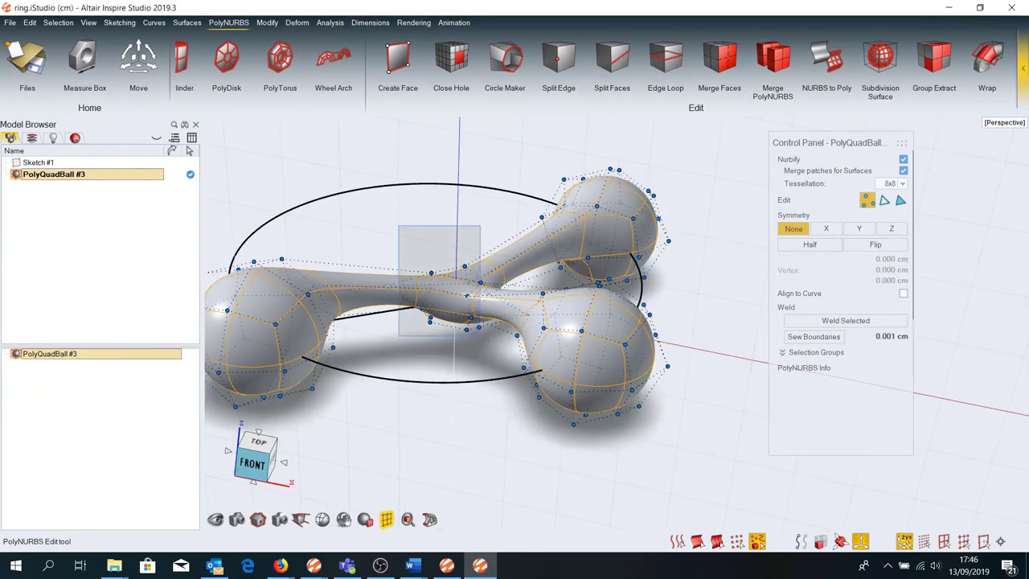
pyautogui.moveTo(397, 225); pyautogui.dragTo(492, 344)
pyautogui.press('m')
pyautogui.moveTo(459, 233); pyautogui.dragTo(459, 197)
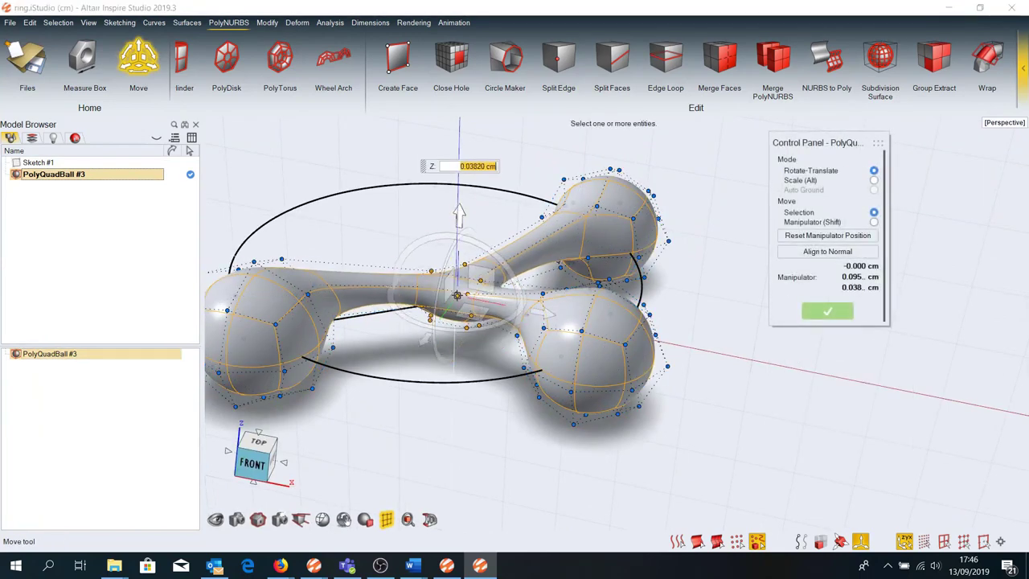
pyautogui.press('Escape')
pyautogui.scroll(5, 451, 322)
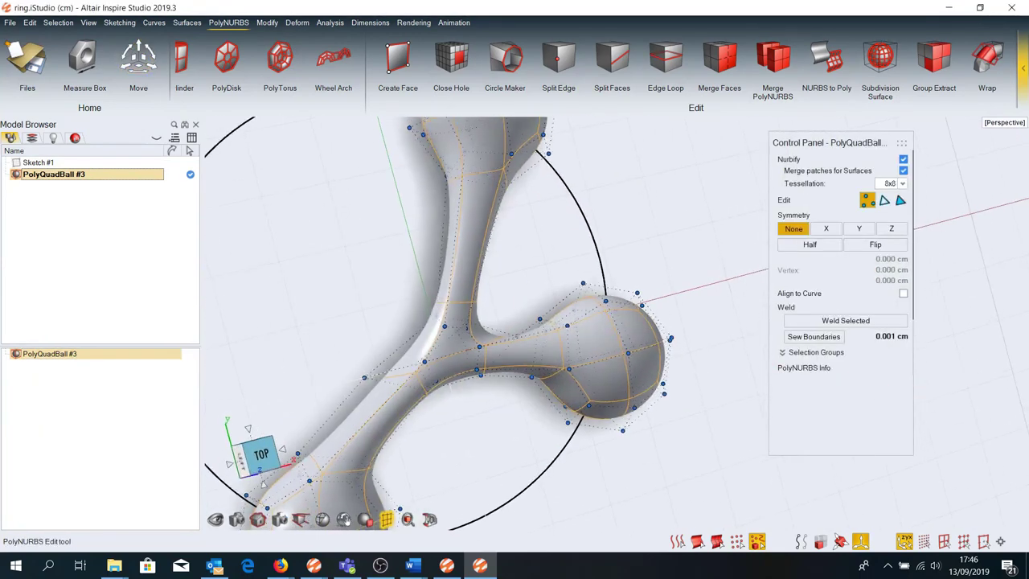
pyautogui.moveTo(386, 386); pyautogui.dragTo(263, 480, button='right')
pyautogui.click(255, 453)
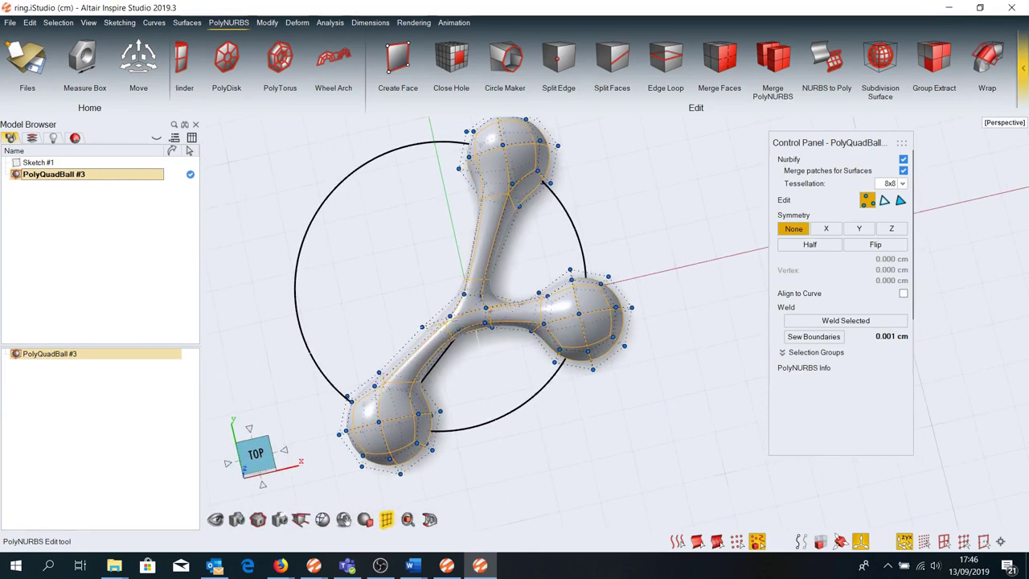
# Scale the right ball's control points to 0.8
pyautogui.click(583, 318)
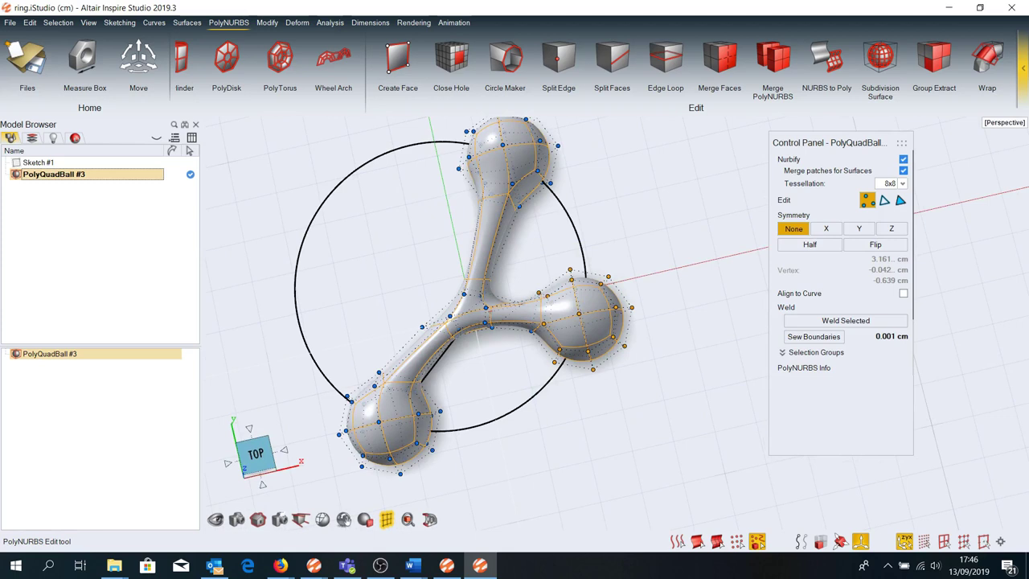
pyautogui.press('m')
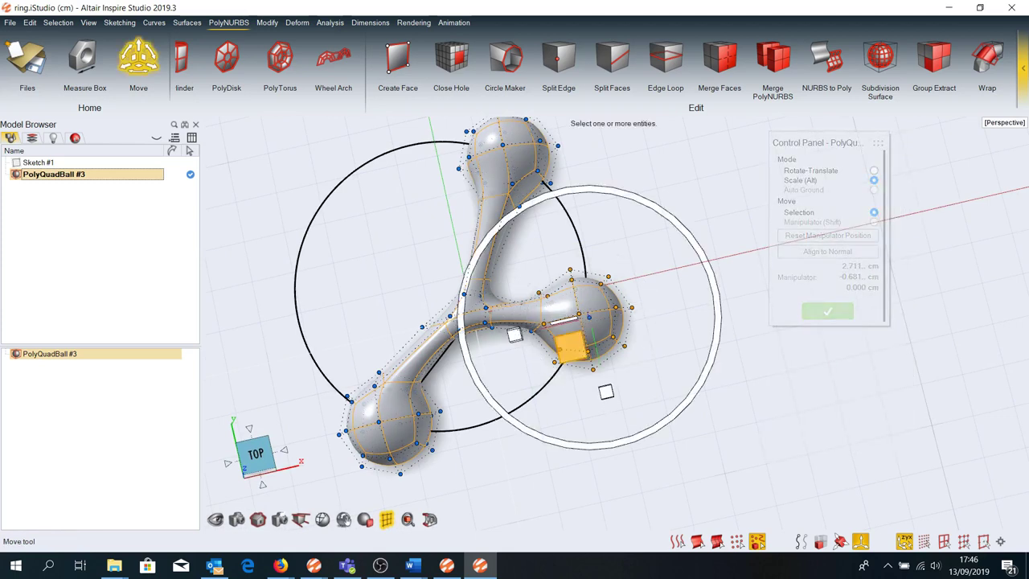
pyautogui.click(606, 391)
pyautogui.write('.9')
pyautogui.press('Return')
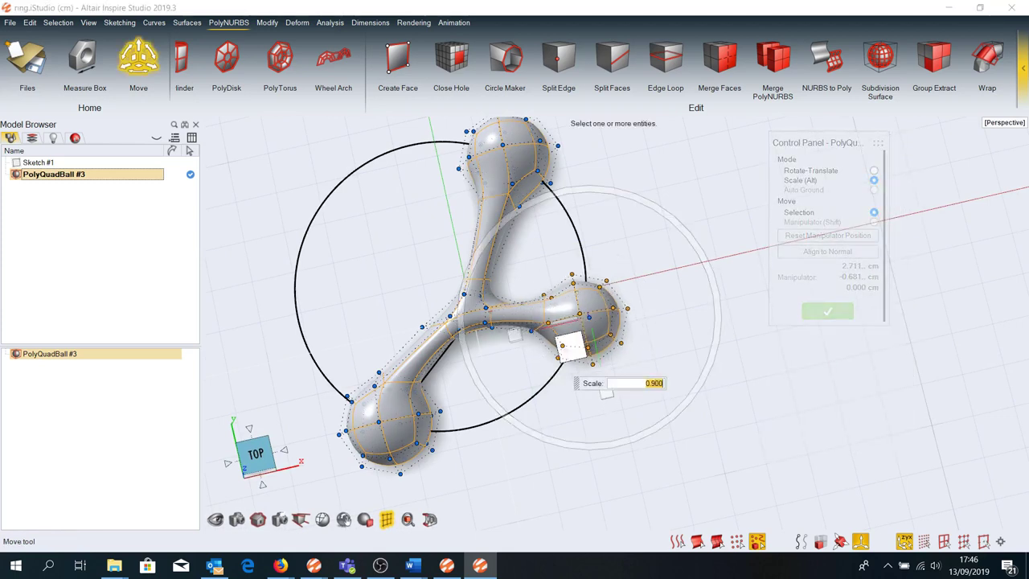
pyautogui.write('8')
pyautogui.press('Return')
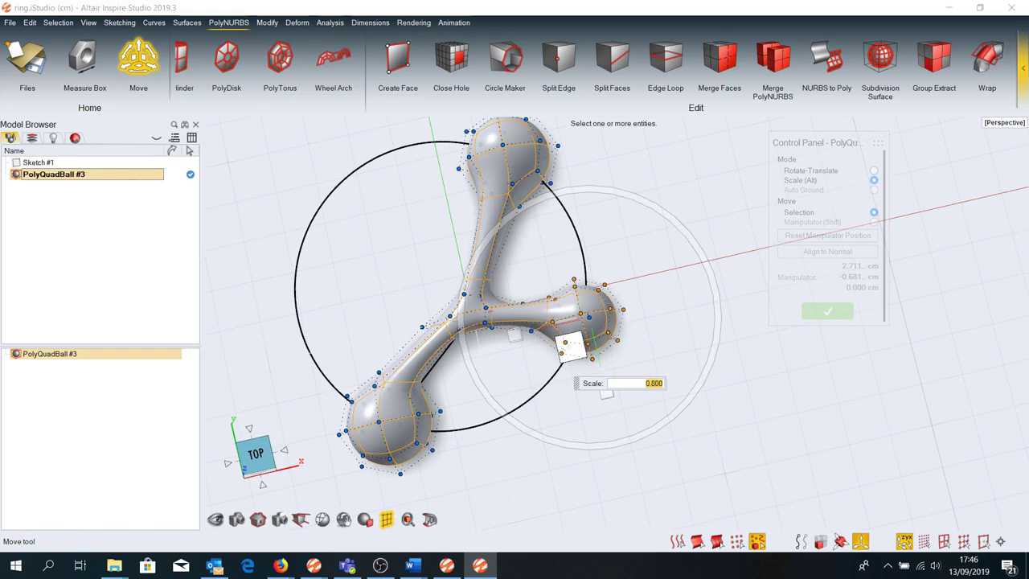
pyautogui.press('Escape')
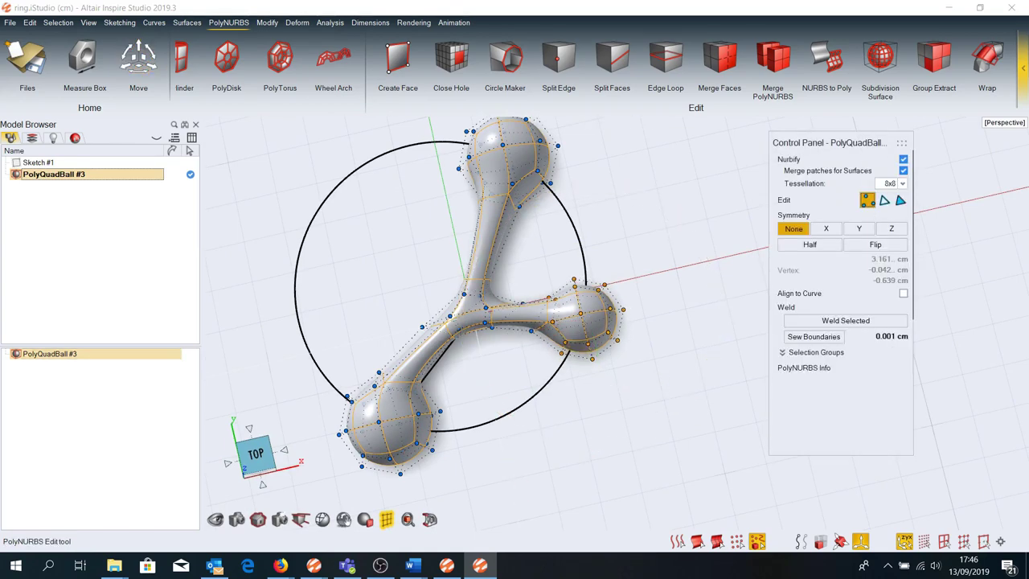
pyautogui.moveTo(391, 254); pyautogui.dragTo(505, 366)
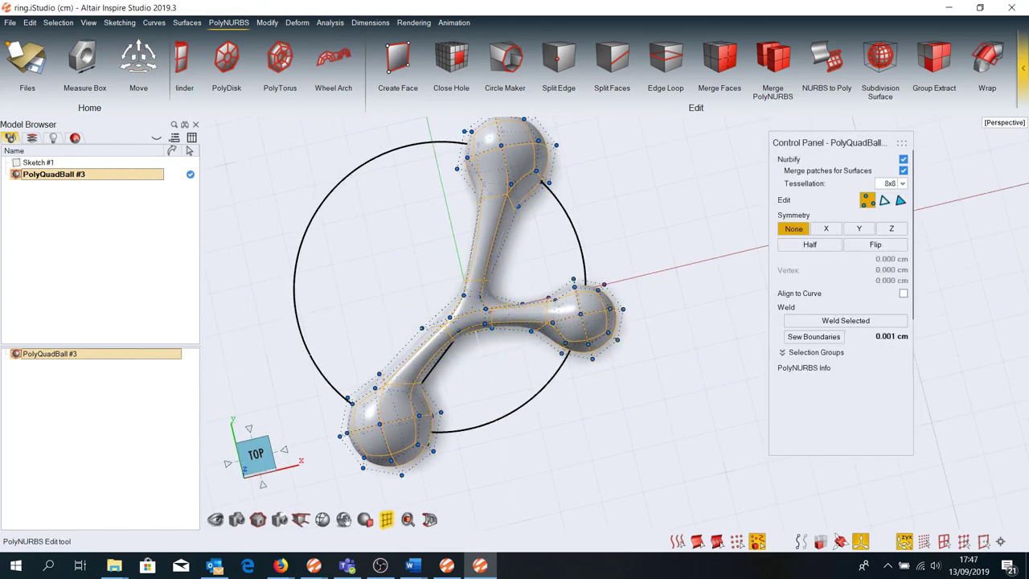
# Rotate the lower ball's control points -20° about Z
pyautogui.moveTo(476, 487); pyautogui.dragTo(312, 372)
pyautogui.press('m')
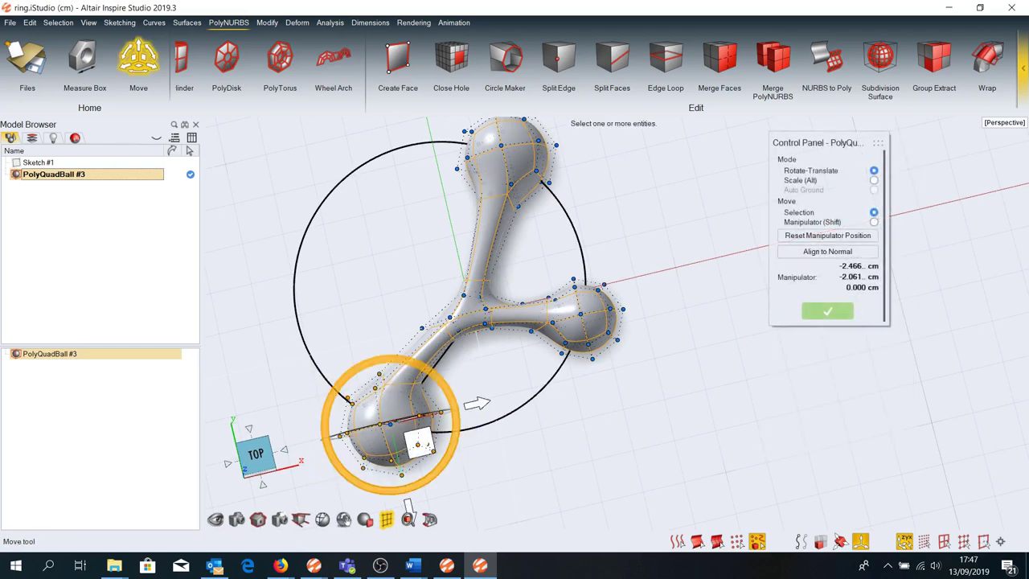
pyautogui.moveTo(408, 503); pyautogui.dragTo(367, 421)
# View the underside and re-enter cage editing with the unsmoothed polygon mesh shown
pyautogui.moveTo(368, 421); pyautogui.dragTo(442, 161, button='right')
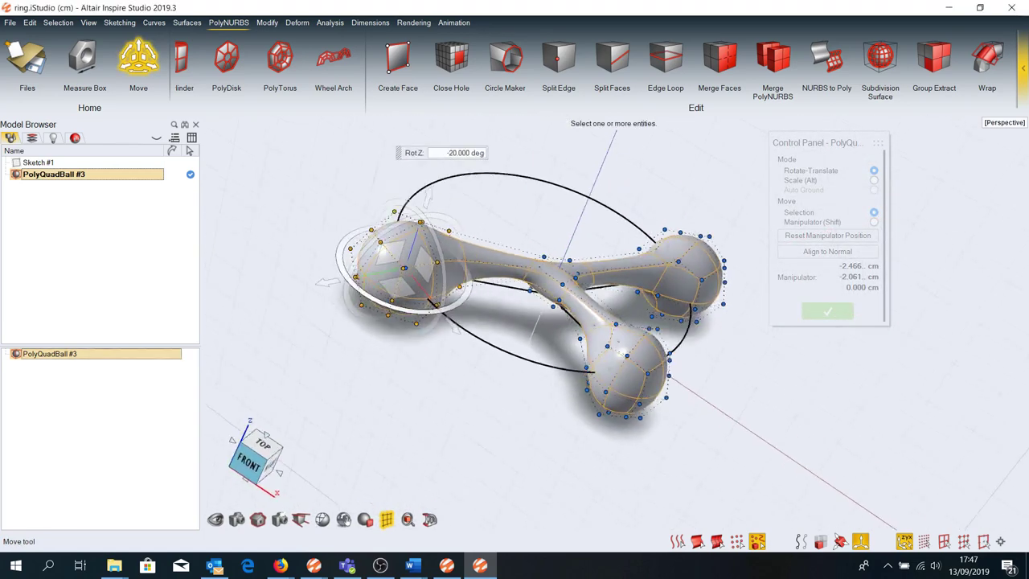
pyautogui.moveTo(514, 322)
pyautogui.mouseDown(button='right')
pyautogui.moveTo(483, 338)
pyautogui.moveTo(499, 362)
pyautogui.mouseUp(button='right')
pyautogui.scroll(5, 499, 362)
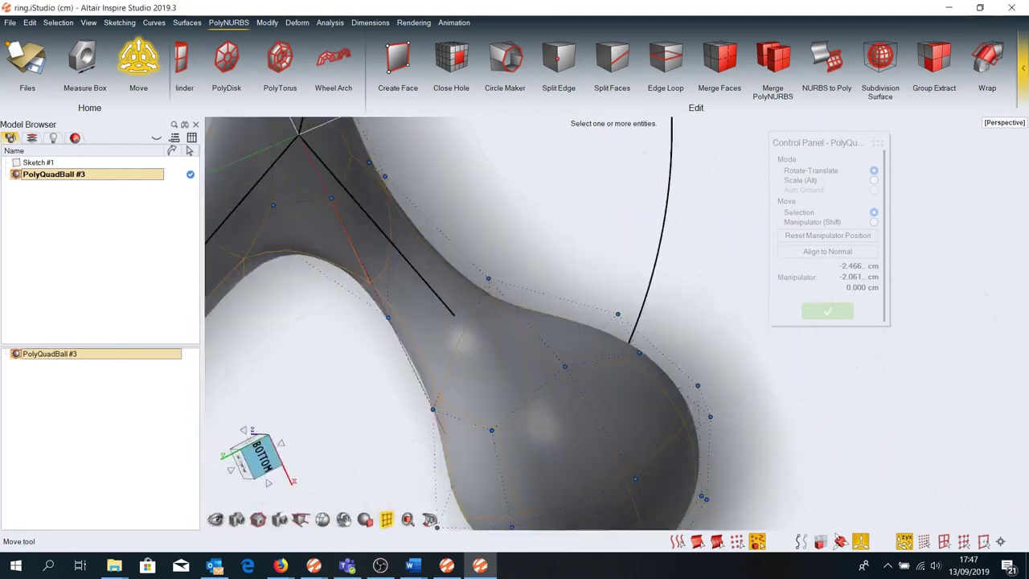
pyautogui.moveTo(515, 322); pyautogui.dragTo(483, 338, button='right')
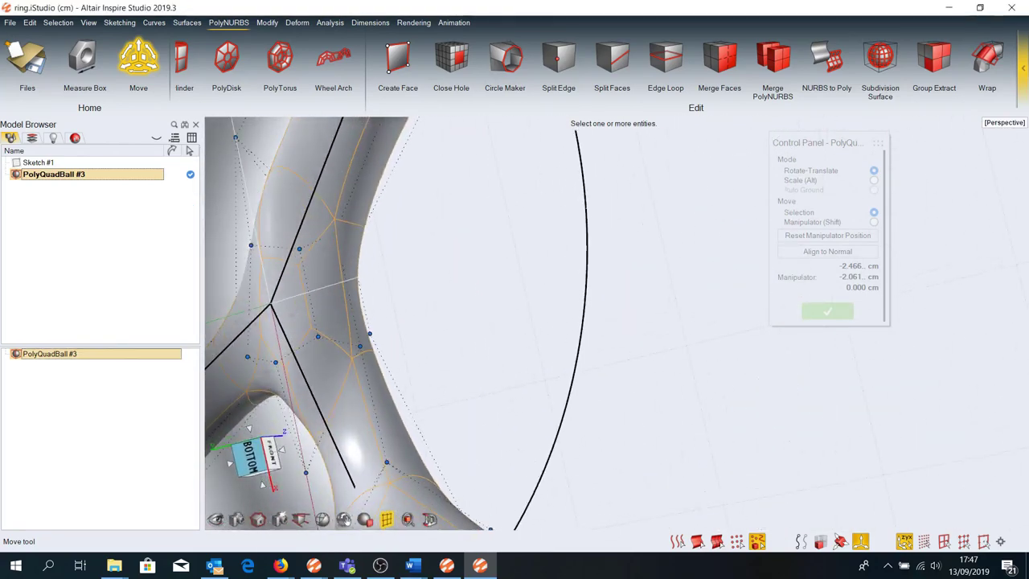
pyautogui.doubleClick(321, 322)
pyautogui.moveTo(514, 322)
pyautogui.mouseDown(button='right')
pyautogui.moveTo(483, 338)
pyautogui.moveTo(499, 337)
pyautogui.moveTo(482, 354)
pyautogui.mouseUp(button='right')
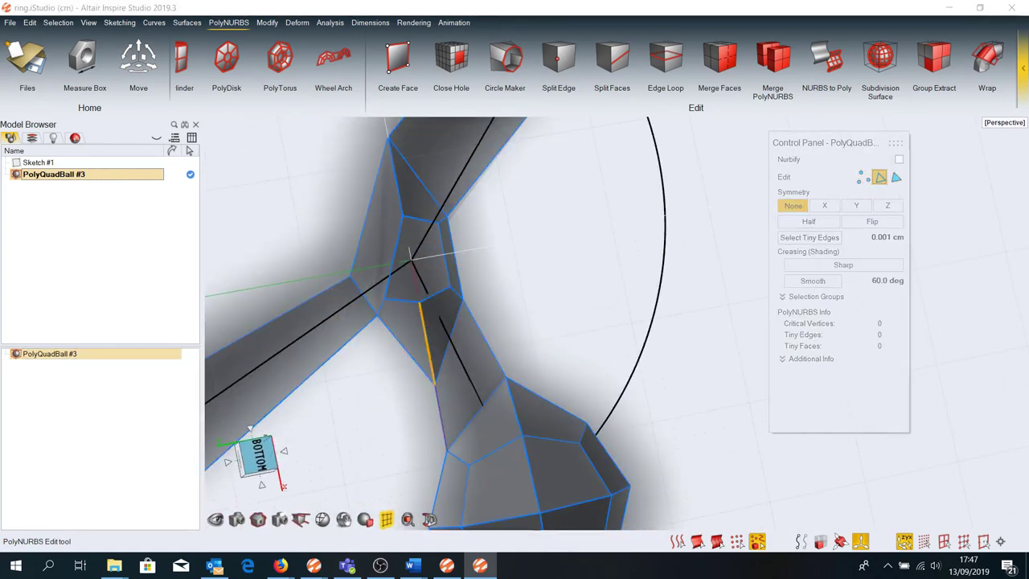
# Delete the junction face and turn Nurbify back on
pyautogui.press('Delete')
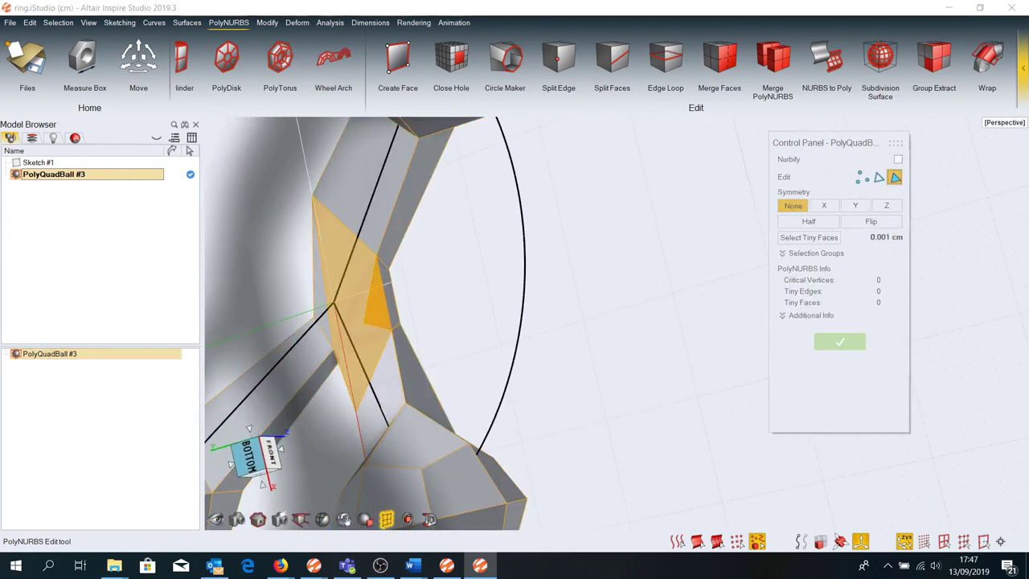
pyautogui.rightClick(333, 305)
pyautogui.click(354, 312)
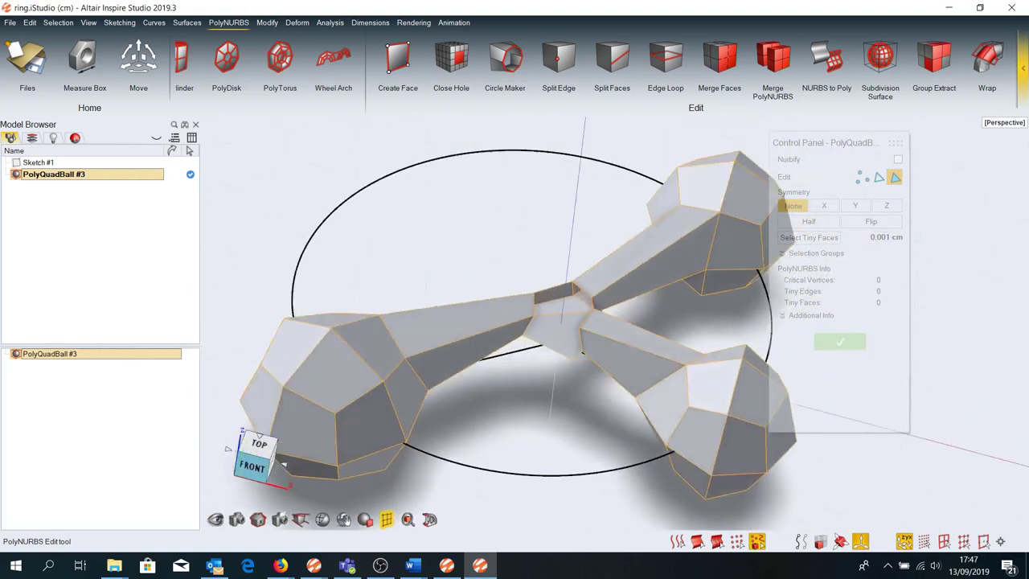
pyautogui.click(898, 160)
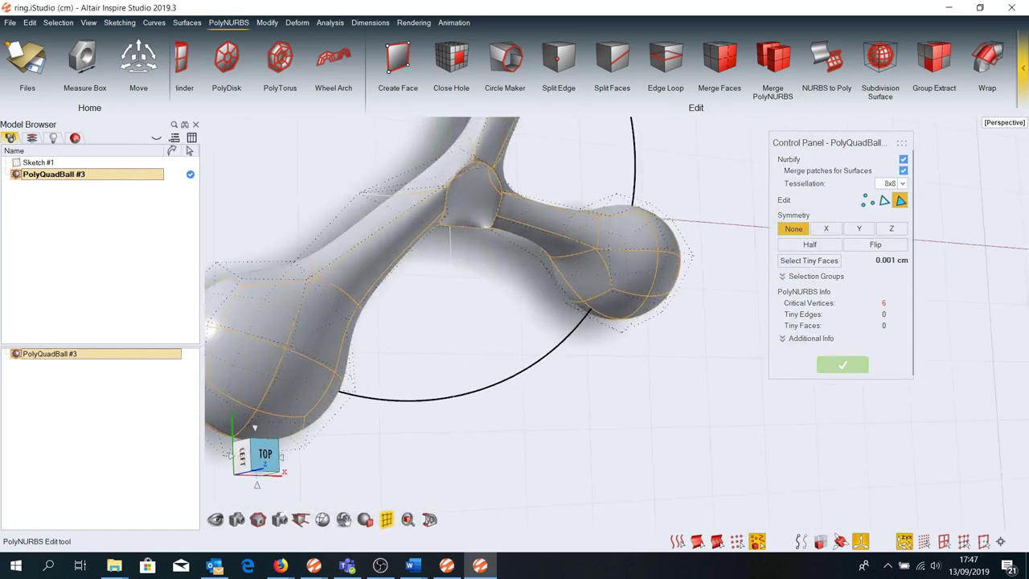
# Bridge the edges across the centre junction gap in two passes
pyautogui.click(884, 200)
pyautogui.click(514, 269)
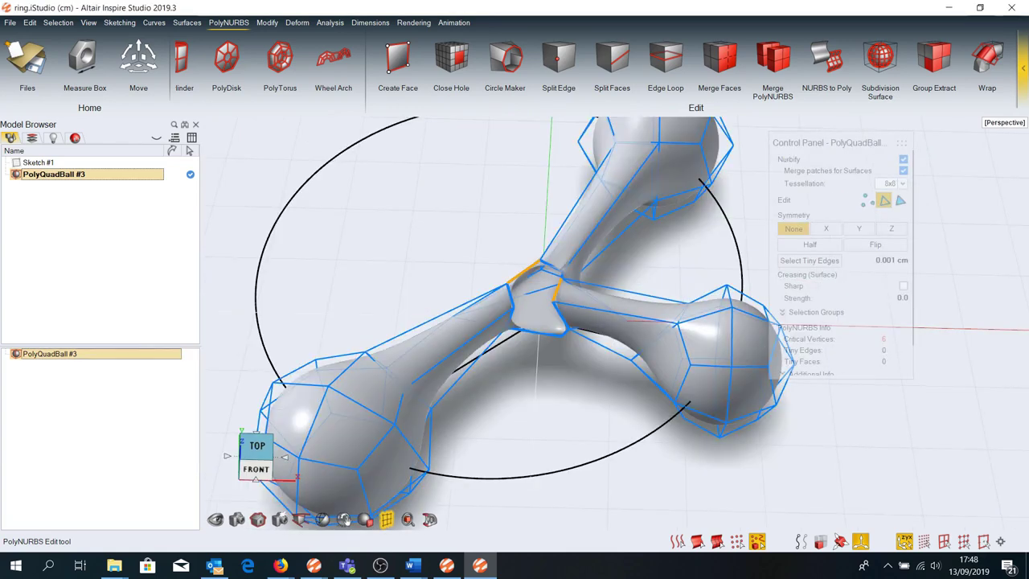
pyautogui.rightClick(518, 269)
pyautogui.click(560, 398)
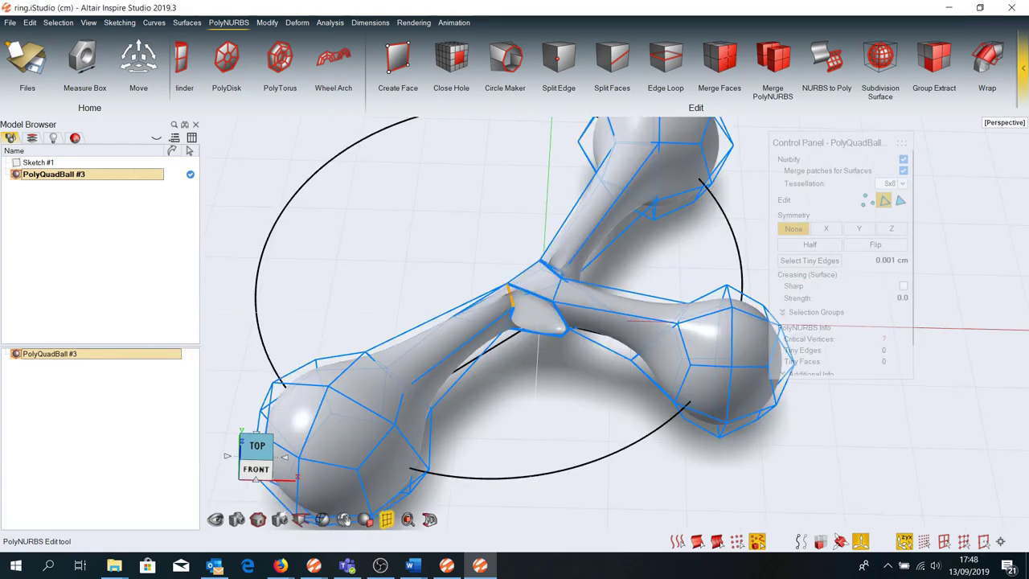
pyautogui.rightClick(537, 291)
pyautogui.click(563, 474)
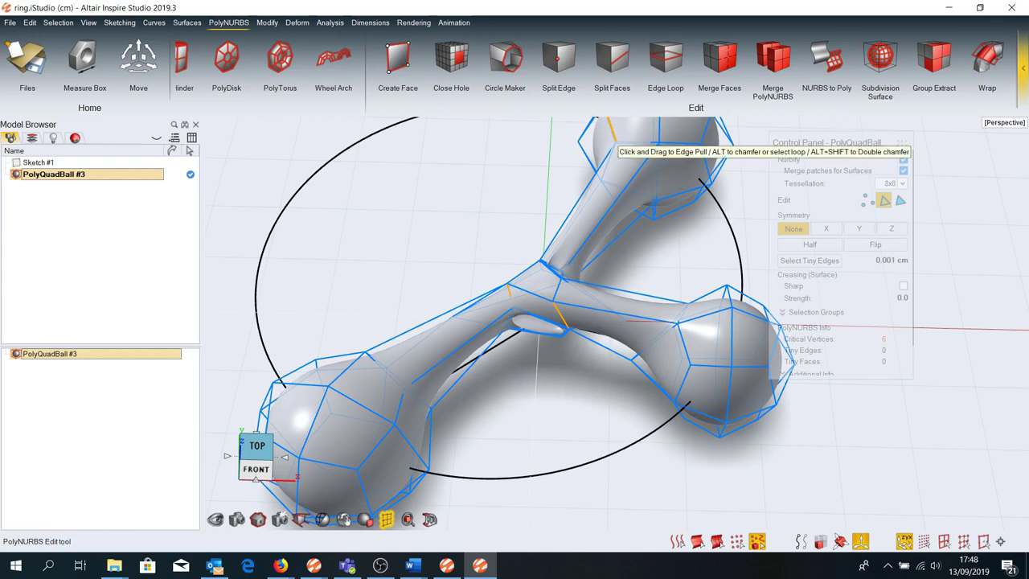
# Close the remaining junction hole, leave cage editing and select the whole model
pyautogui.scroll(2, 514, 68)
pyautogui.click(694, 58)
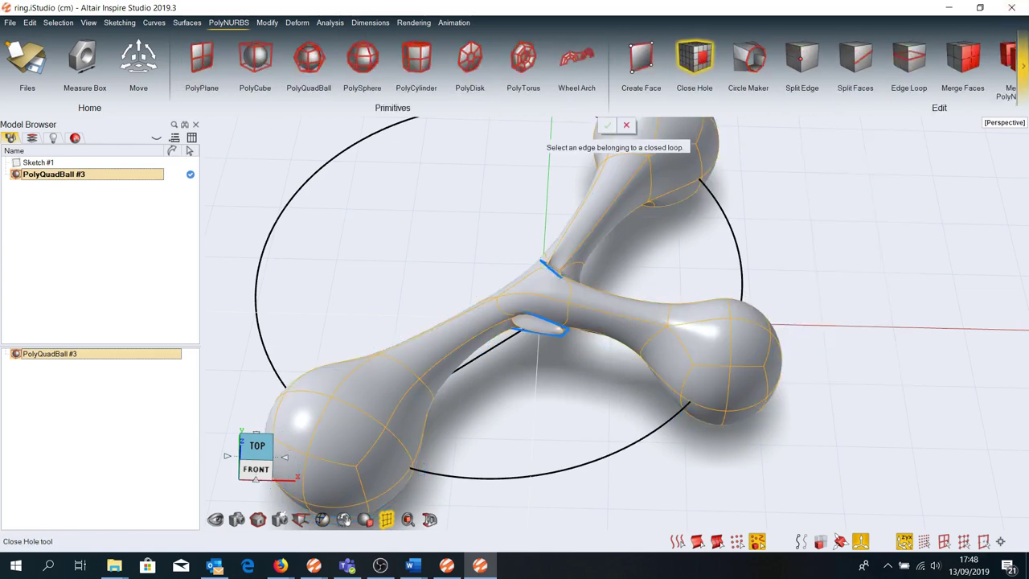
pyautogui.moveTo(563, 338)
pyautogui.mouseDown(button='right')
pyautogui.moveTo(627, 266)
pyautogui.moveTo(611, 290)
pyautogui.moveTo(587, 202)
pyautogui.moveTo(587, 266)
pyautogui.mouseUp(button='right')
pyautogui.rightClick(583, 287)
pyautogui.rightClick(582, 287)
pyautogui.click(530, 346)
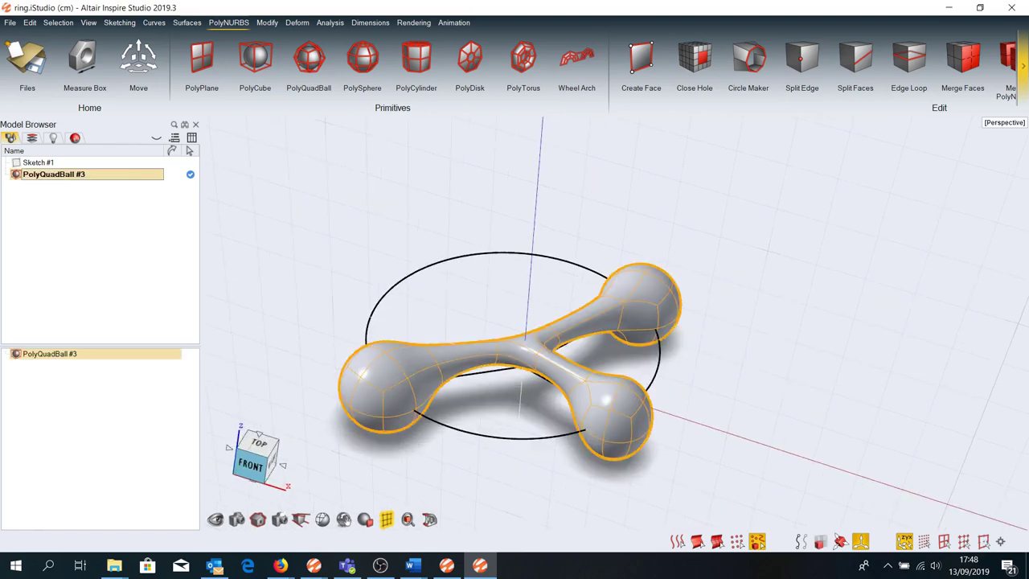
pyautogui.press('m')
pyautogui.press('Escape')
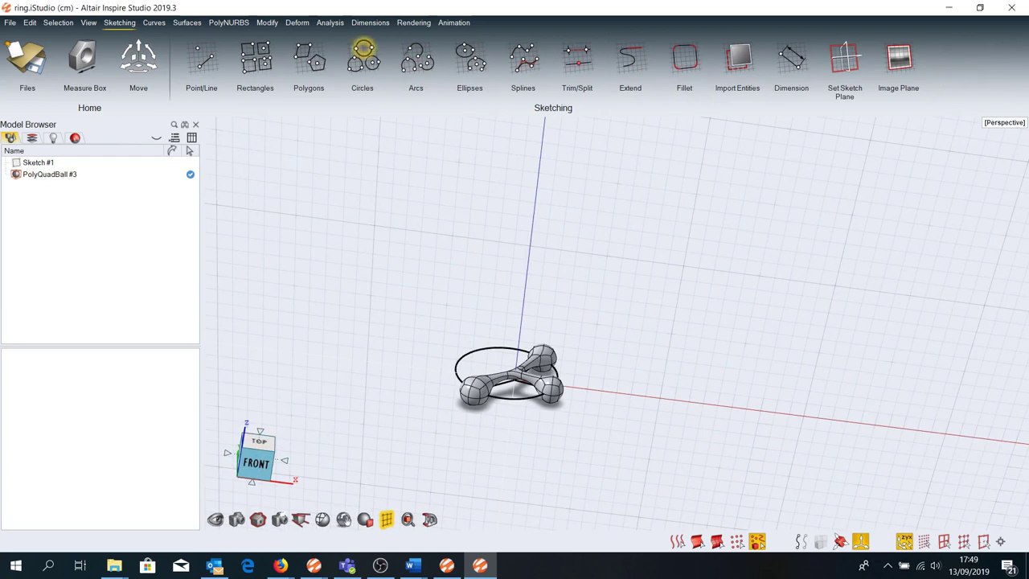
# Draw a circle on the front plane around the model, dimension its diameter to 21 cm, then select PolyQuadBall
pyautogui.click(364, 55)
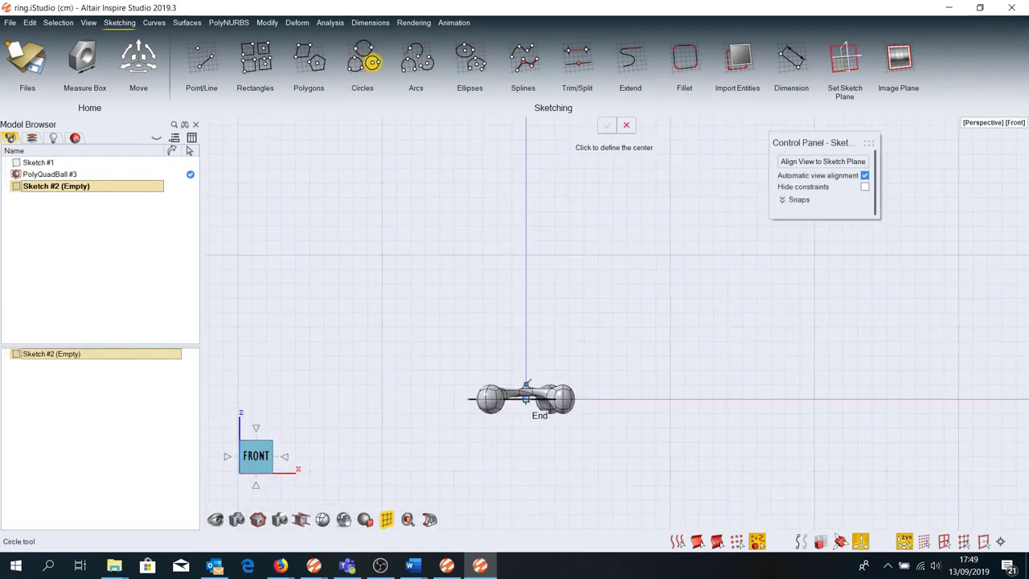
pyautogui.click(635, 296)
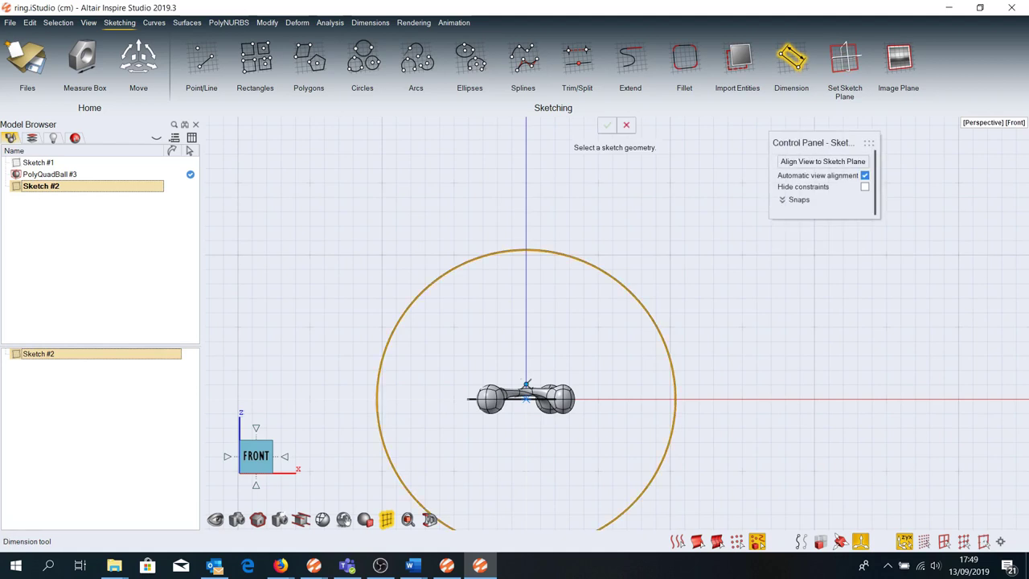
pyautogui.click(674, 338)
pyautogui.click(694, 290)
pyautogui.write('21')
pyautogui.press('Return')
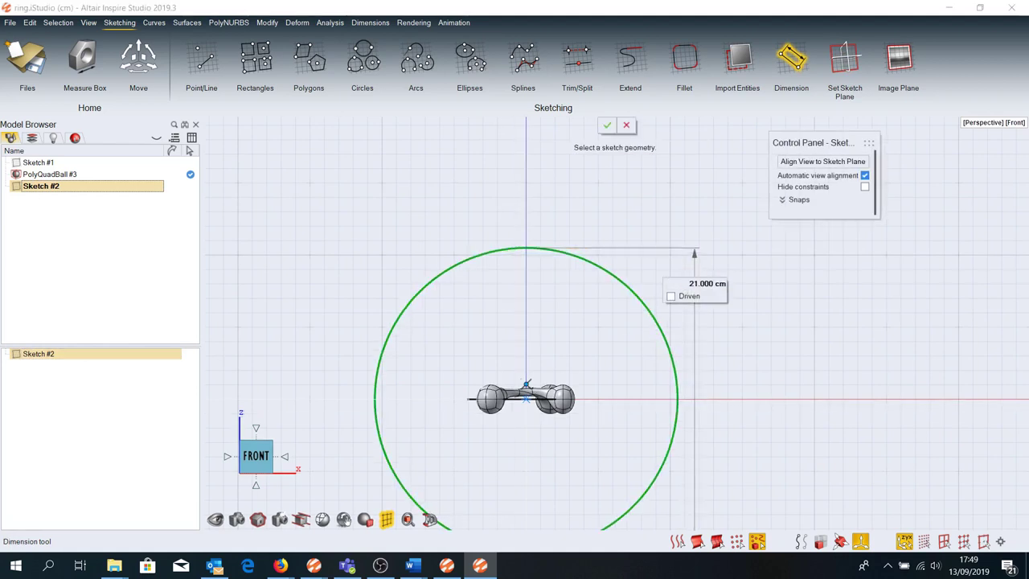
pyautogui.press('Escape')
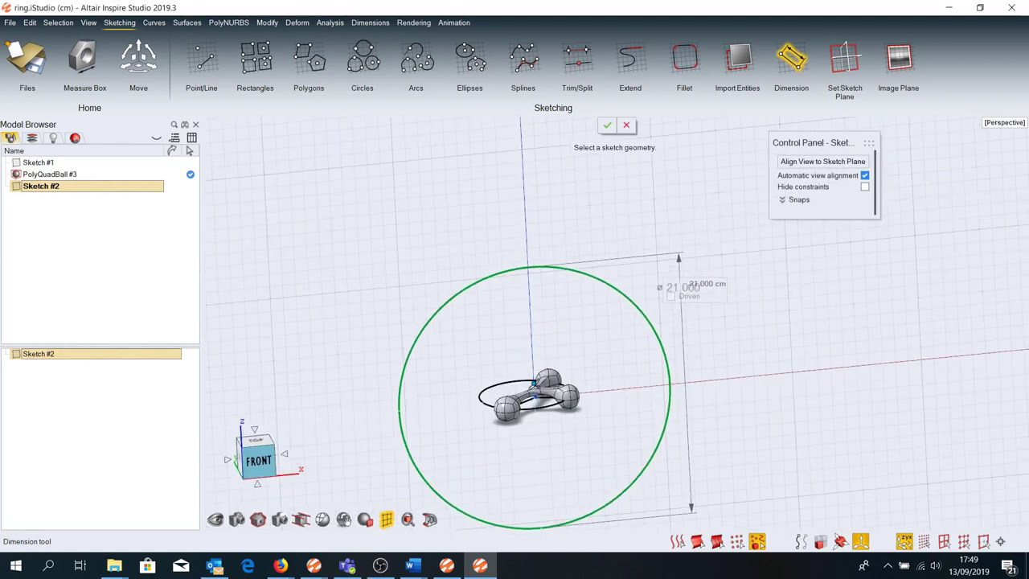
pyautogui.moveTo(563, 337); pyautogui.dragTo(486, 356, button='right')
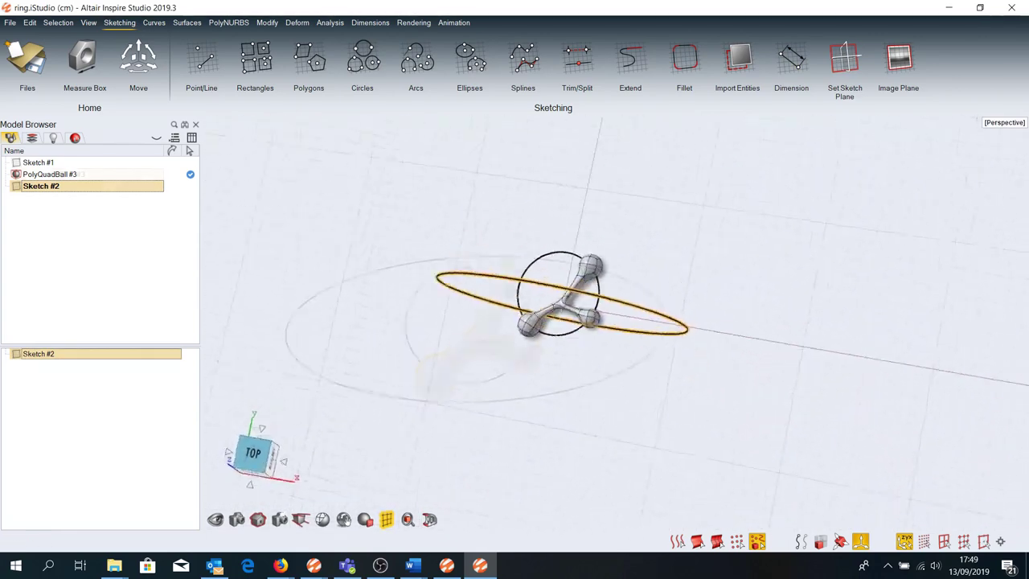
pyautogui.click(487, 357)
# Copy and paste the module, rotate the copy -40° about Z and raise it to the ring's top
pyautogui.hotkey('ctrl', 'c')
pyautogui.hotkey('ctrl', 'v')
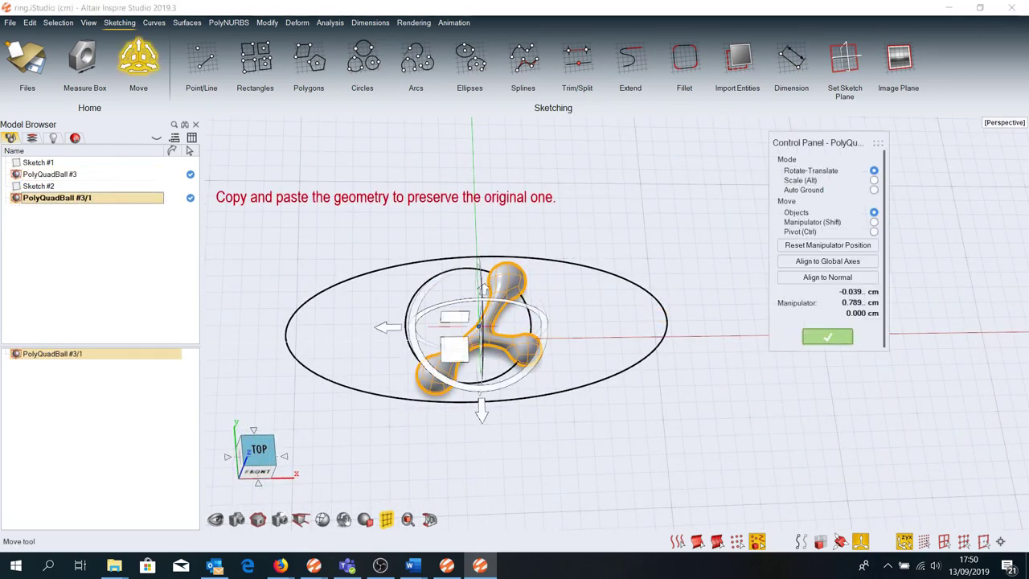
pyautogui.moveTo(479, 398); pyautogui.dragTo(457, 392)
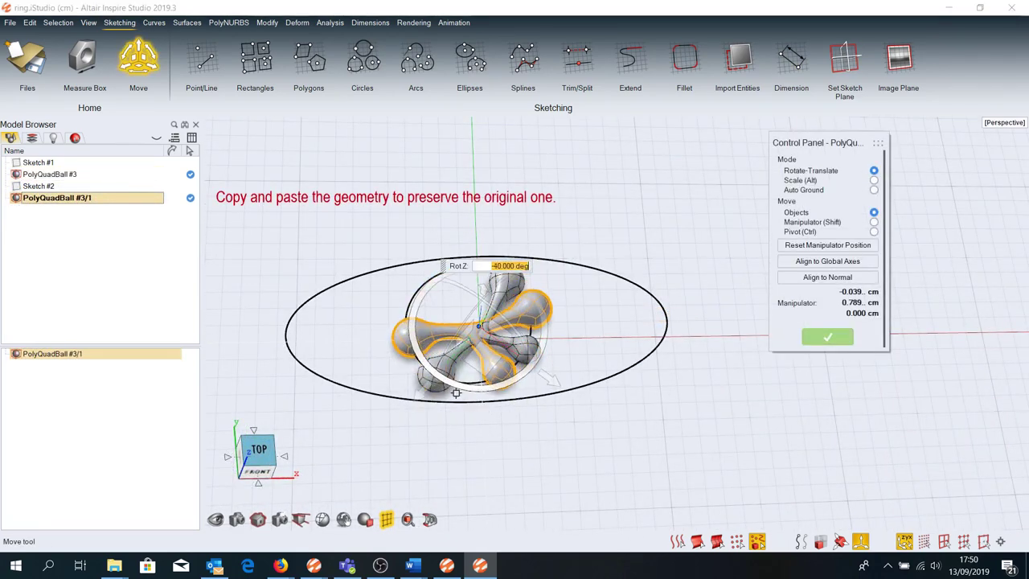
pyautogui.moveTo(563, 370); pyautogui.dragTo(563, 306, button='right')
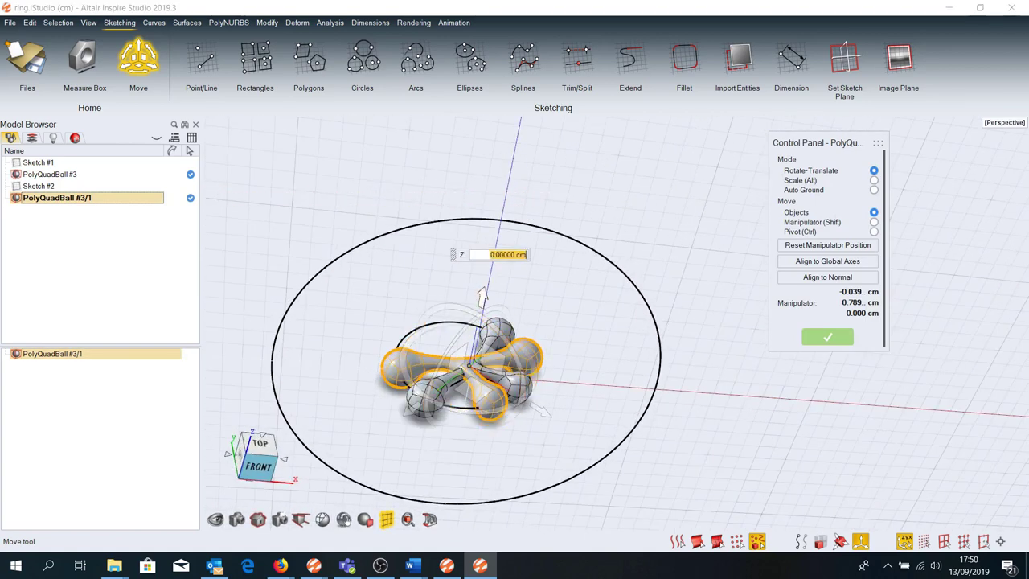
pyautogui.moveTo(482, 296); pyautogui.dragTo(515, 145)
pyautogui.moveTo(563, 322); pyautogui.dragTo(563, 265, button='right')
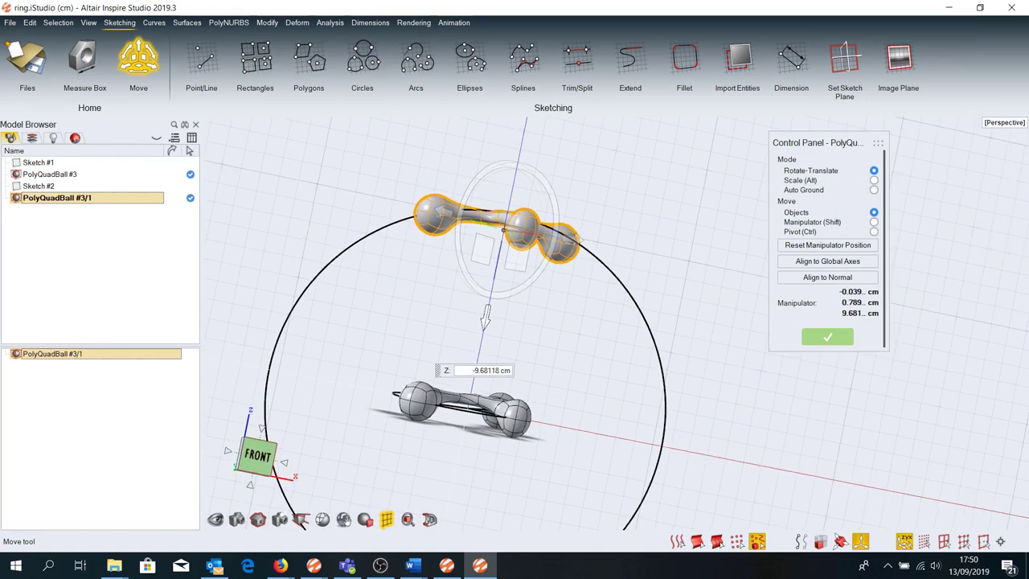
# Flip the raised copy 180° about X and snap to the Front view
pyautogui.moveTo(486, 320)
pyautogui.mouseDown(button='right')
pyautogui.moveTo(487, 159)
pyautogui.moveTo(486, 241)
pyautogui.mouseUp(button='right')
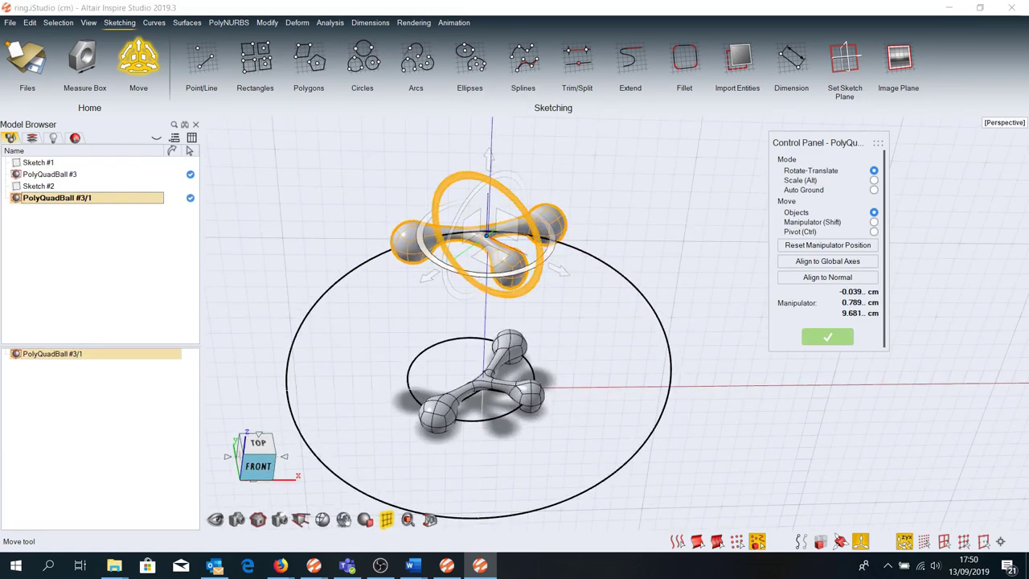
pyautogui.moveTo(486, 241)
pyautogui.mouseDown(button='right')
pyautogui.moveTo(487, 169)
pyautogui.moveTo(593, 241)
pyautogui.mouseUp(button='right')
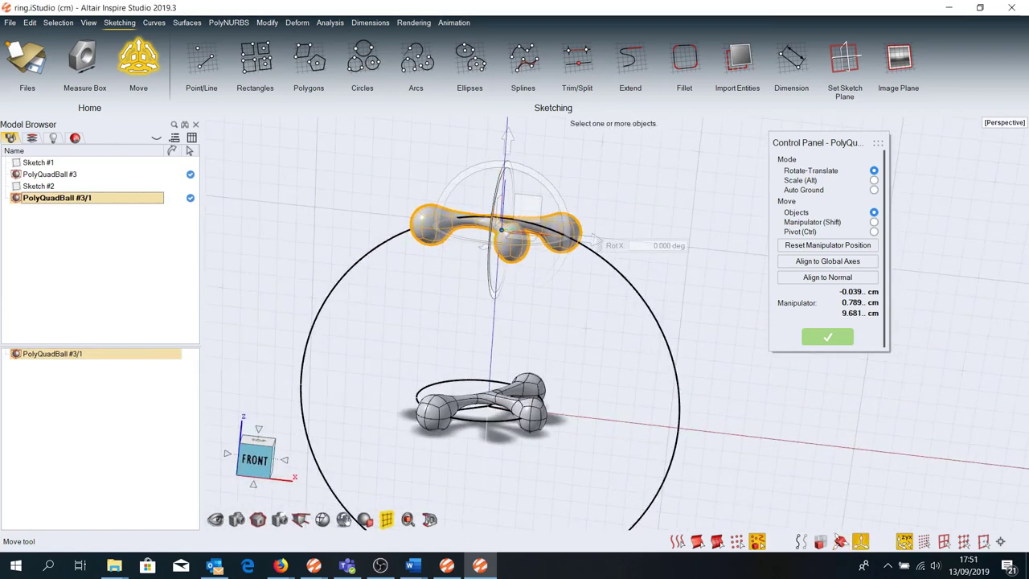
pyautogui.moveTo(594, 240); pyautogui.dragTo(486, 406)
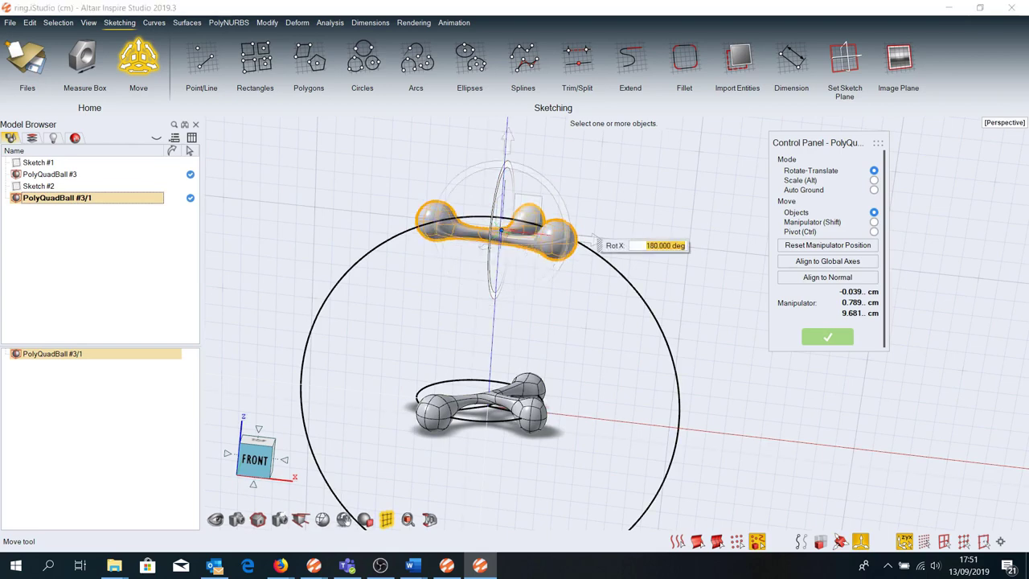
pyautogui.scroll(5, 479, 252)
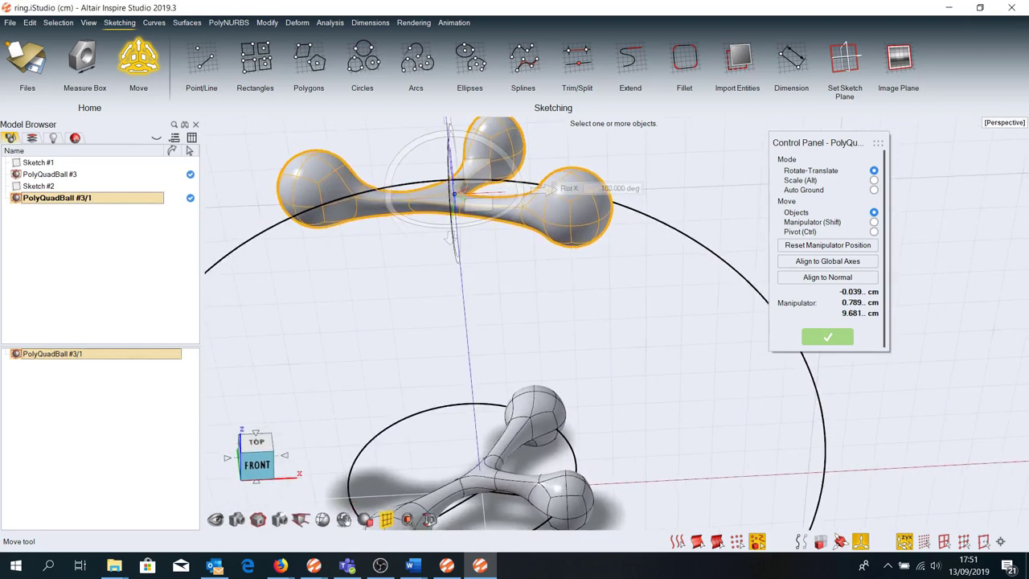
pyautogui.moveTo(479, 252); pyautogui.dragTo(482, 239, button='right')
pyautogui.click(259, 467)
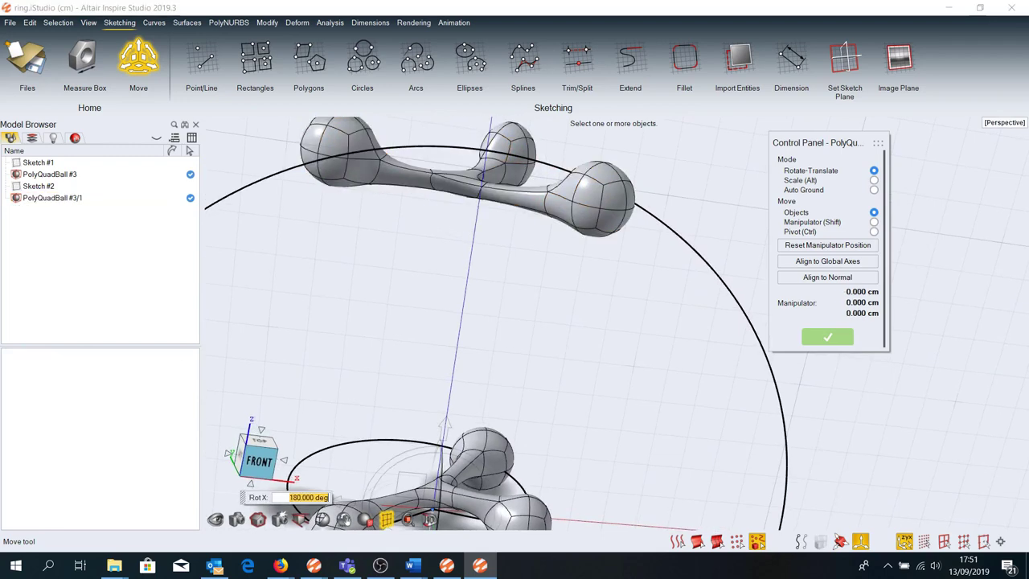
# In the module's control cage, raise the control points in Z onto the circle
pyautogui.doubleClick(370, 278)
pyautogui.moveTo(524, 192); pyautogui.dragTo(524, 162)
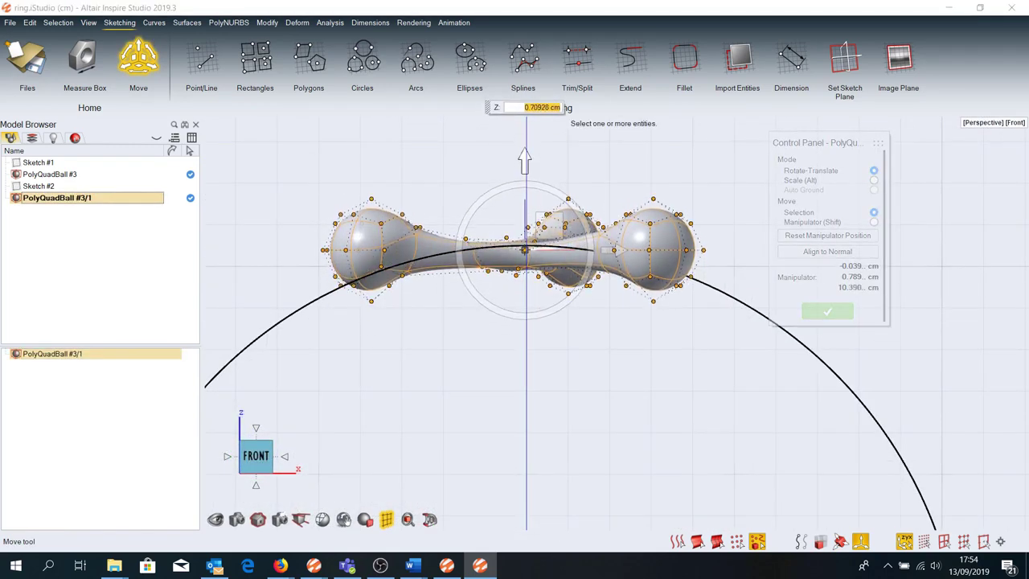
pyautogui.press('Return')
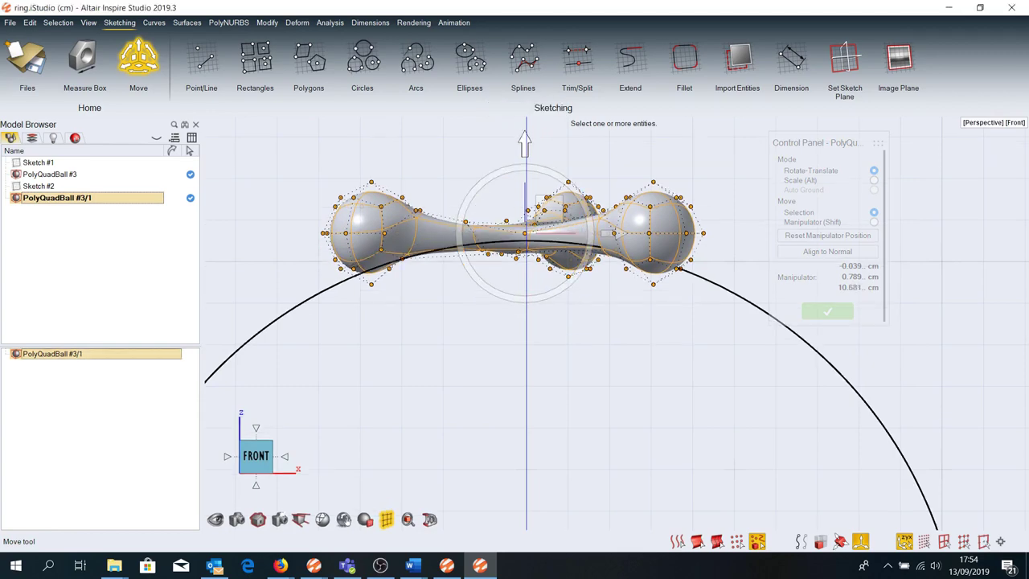
pyautogui.press('Escape')
pyautogui.moveTo(495, 355); pyautogui.dragTo(643, 292, button='right')
# Select the vertices of the two right balls and tilt them 5° about Y
pyautogui.moveTo(412, 158); pyautogui.dragTo(759, 361)
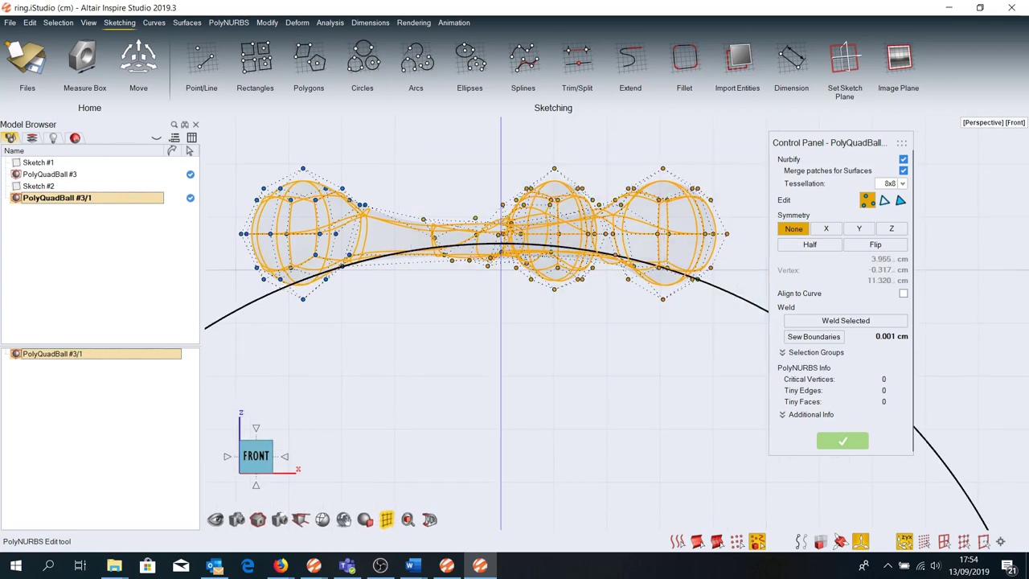
pyautogui.keyDown('shift'); pyautogui.moveTo(231, 145); pyautogui.dragTo(427, 322); pyautogui.keyUp('shift')
pyautogui.press('m')
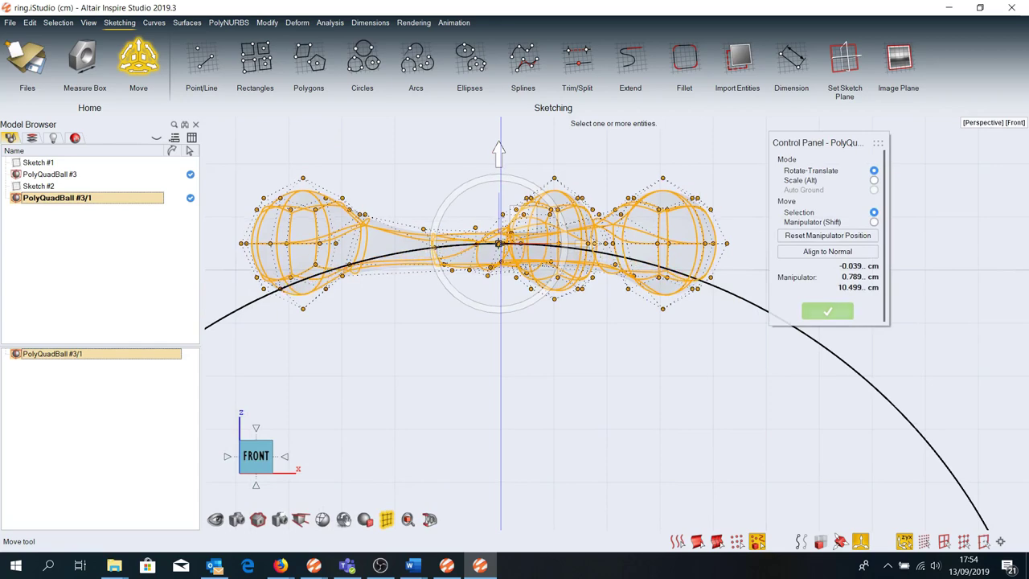
pyautogui.press('Escape')
pyautogui.moveTo(563, 241); pyautogui.dragTo(452, 242, button='middle')
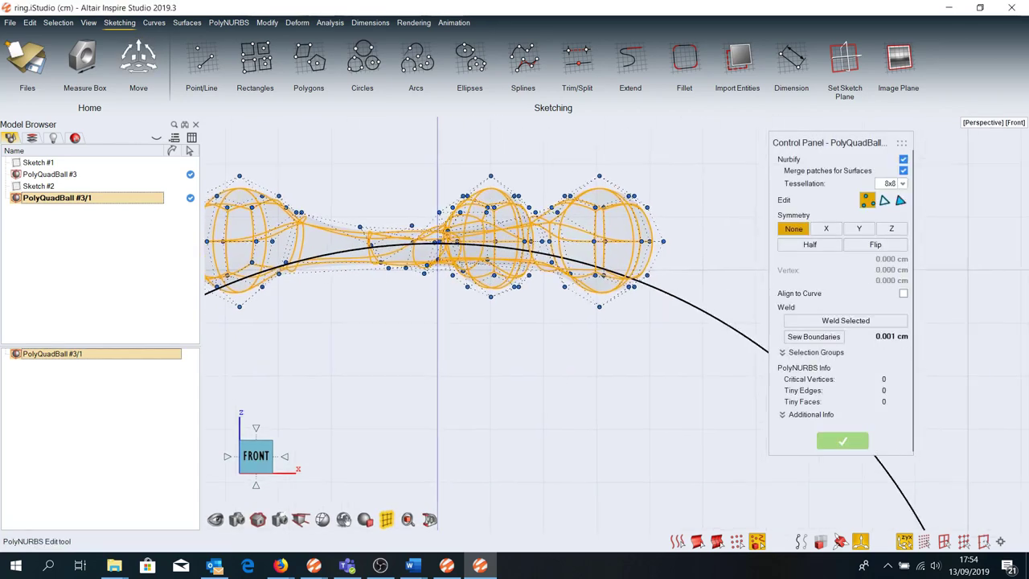
pyautogui.moveTo(417, 162); pyautogui.dragTo(651, 391)
pyautogui.scroll(3, 423, 221)
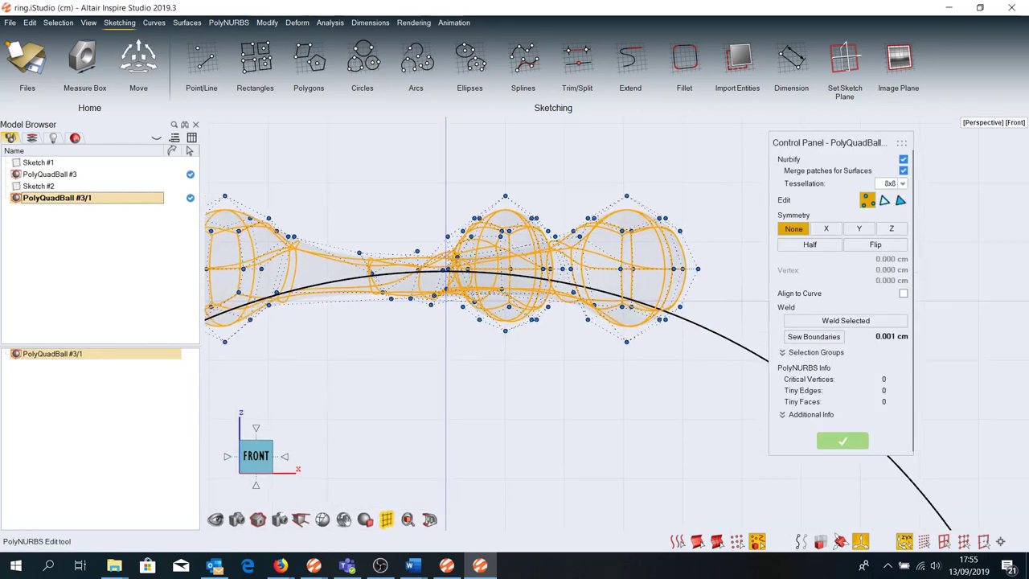
pyautogui.moveTo(362, 137); pyautogui.dragTo(750, 441)
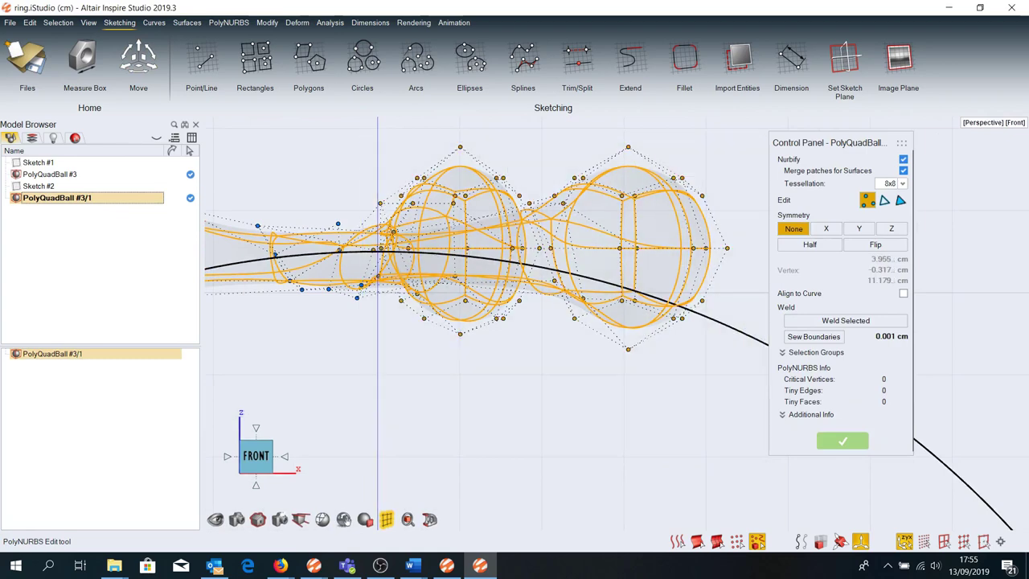
pyautogui.press('m')
pyautogui.moveTo(563, 197); pyautogui.dragTo(575, 211)
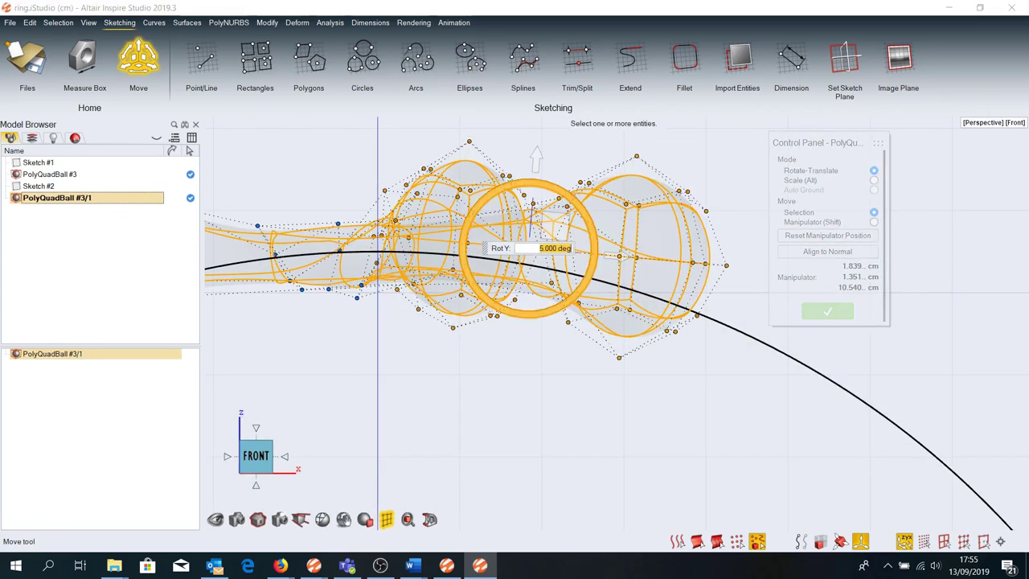
pyautogui.press('Escape')
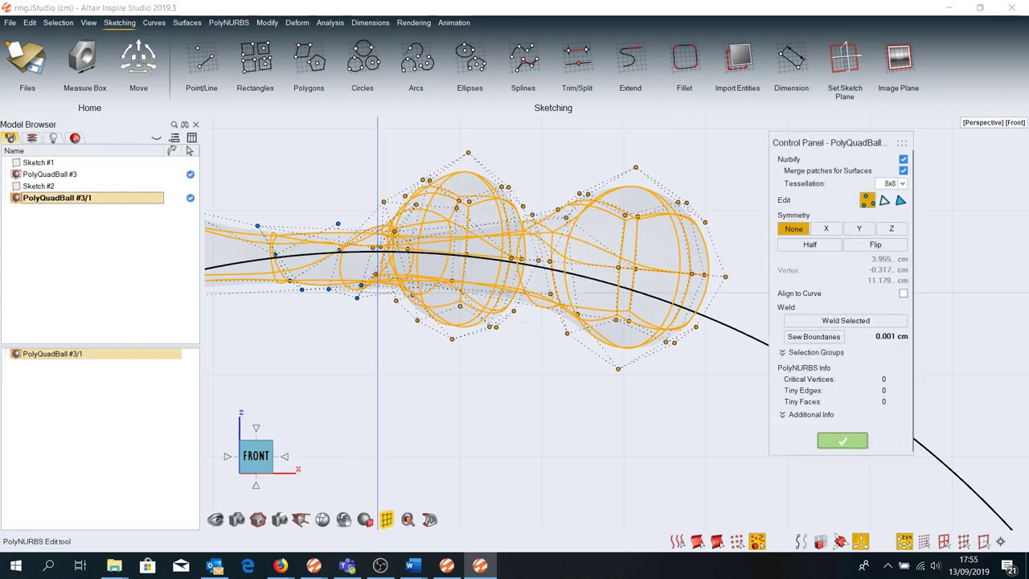
# Lower the right ball and tilt it about 10° so it sits on the ring curve
pyautogui.moveTo(729, 423); pyautogui.dragTo(527, 150)
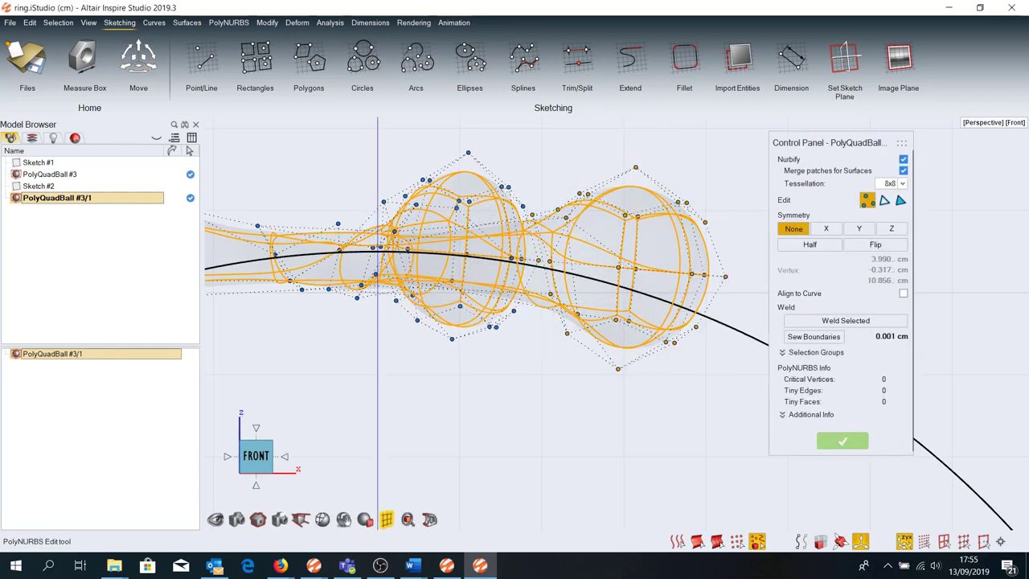
pyautogui.moveTo(738, 424); pyautogui.dragTo(533, 144)
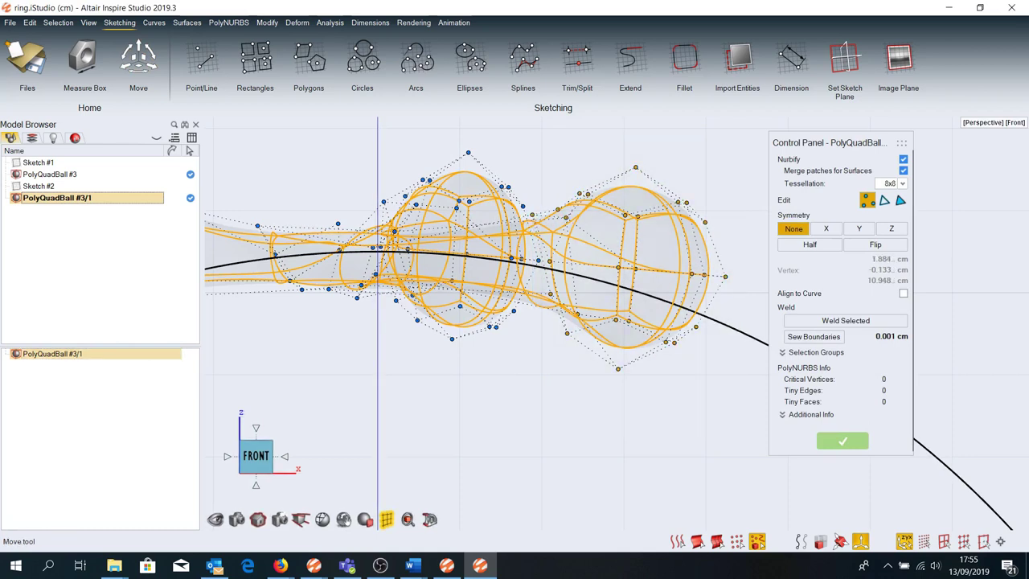
pyautogui.press('m')
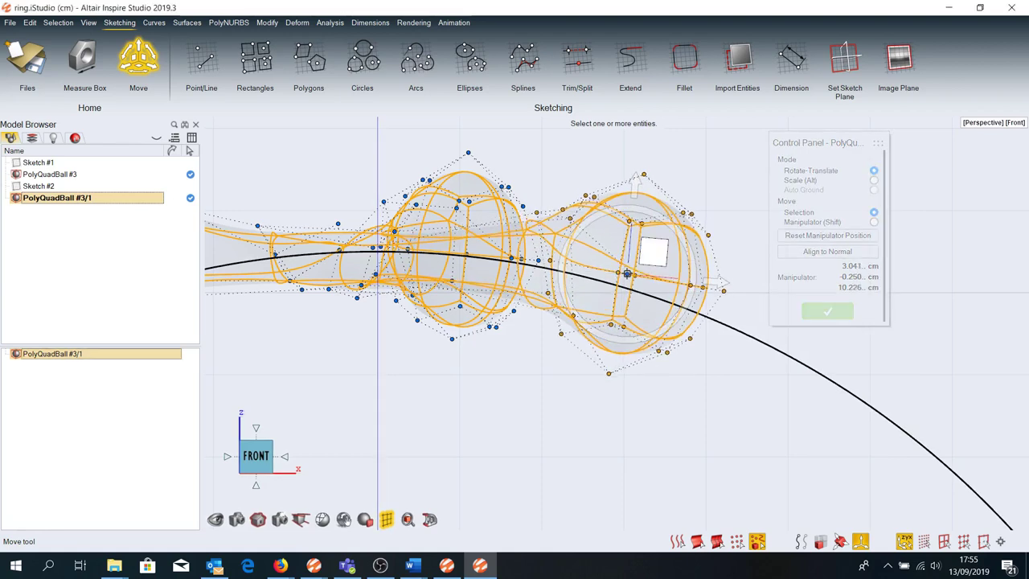
pyautogui.moveTo(628, 274); pyautogui.dragTo(627, 279)
pyautogui.moveTo(691, 278); pyautogui.dragTo(693, 264)
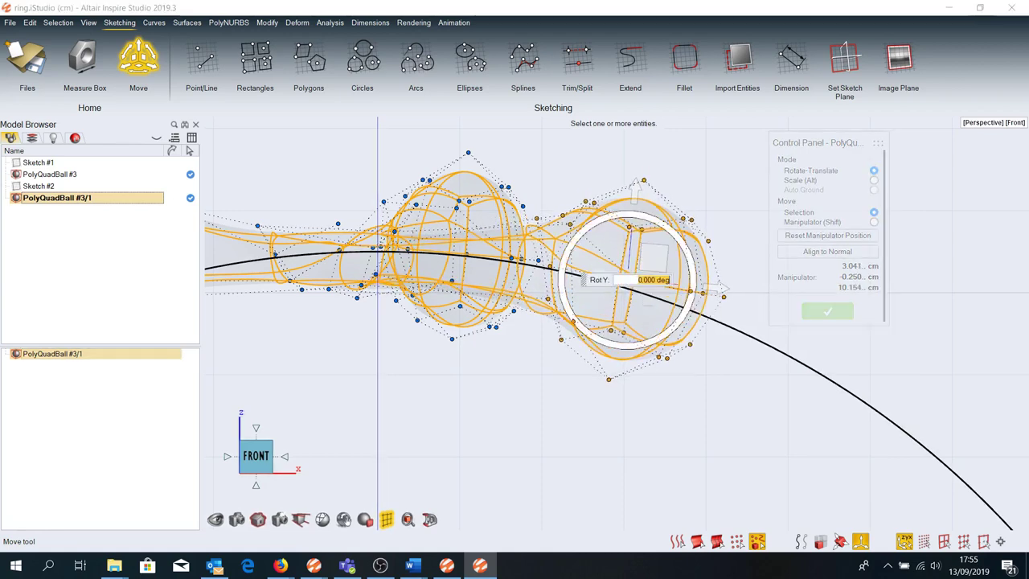
pyautogui.moveTo(628, 278); pyautogui.dragTo(626, 287)
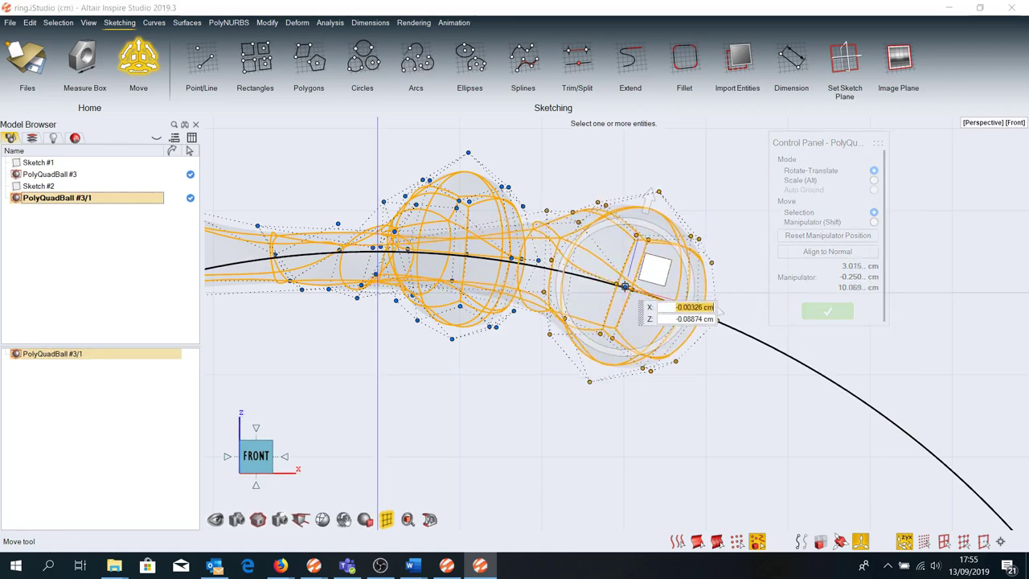
pyautogui.moveTo(640, 299); pyautogui.dragTo(483, 282, button='right')
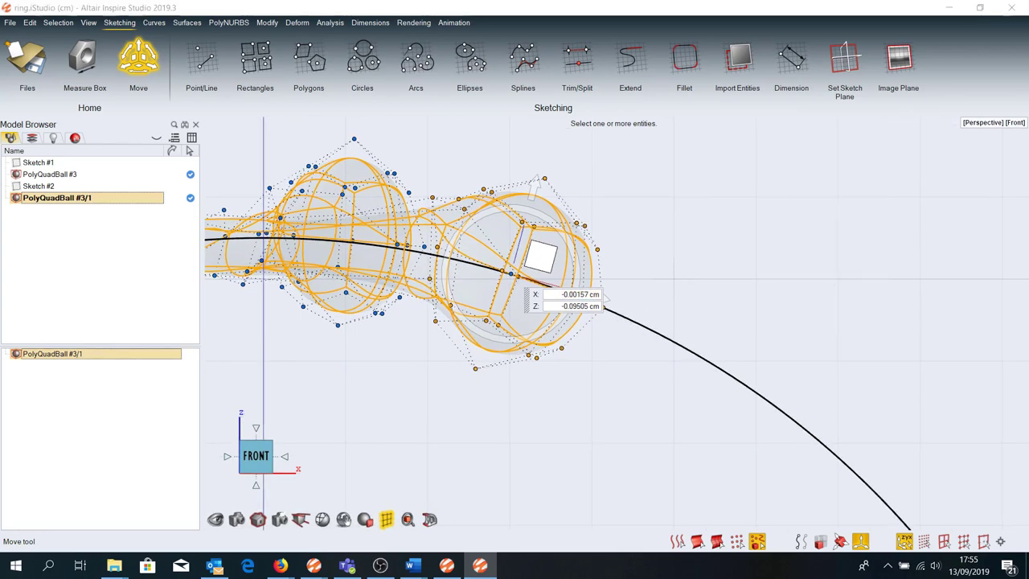
pyautogui.press('Escape')
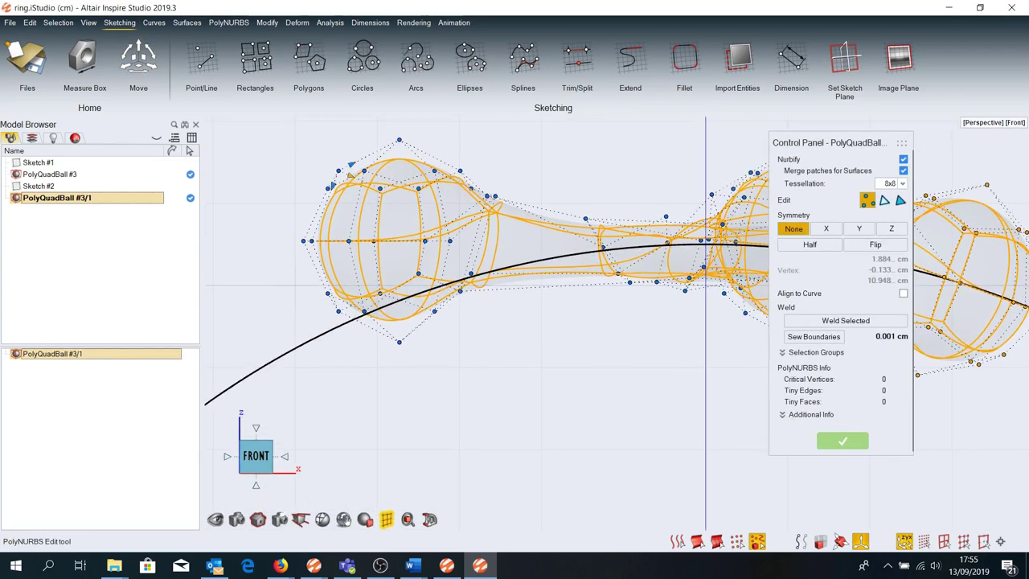
# Lower the left ball's vertices in Z and tilt them 20° about Y to follow the curve
pyautogui.moveTo(544, 381); pyautogui.dragTo(283, 125)
pyautogui.press('m')
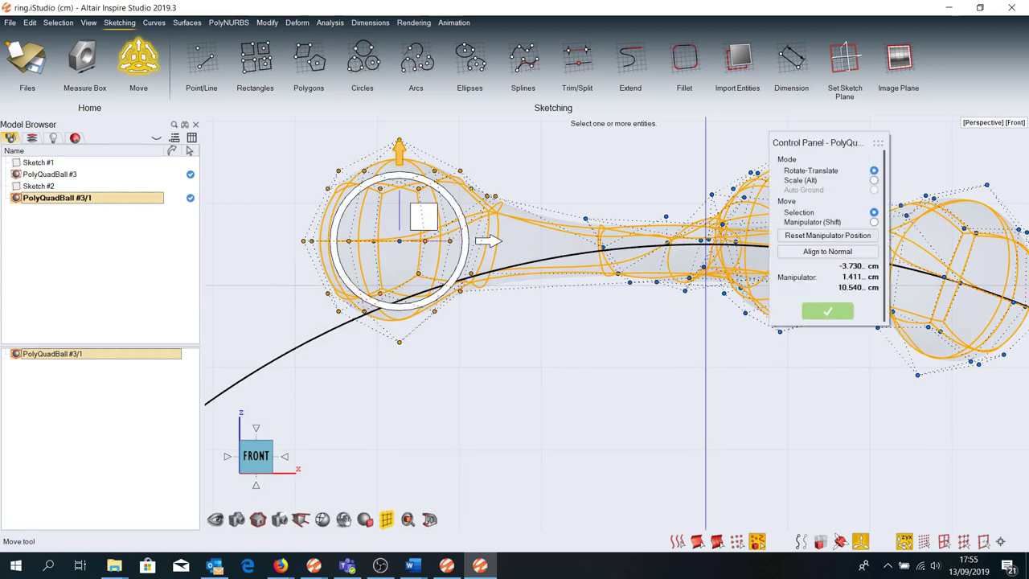
pyautogui.moveTo(400, 148); pyautogui.dragTo(399, 188)
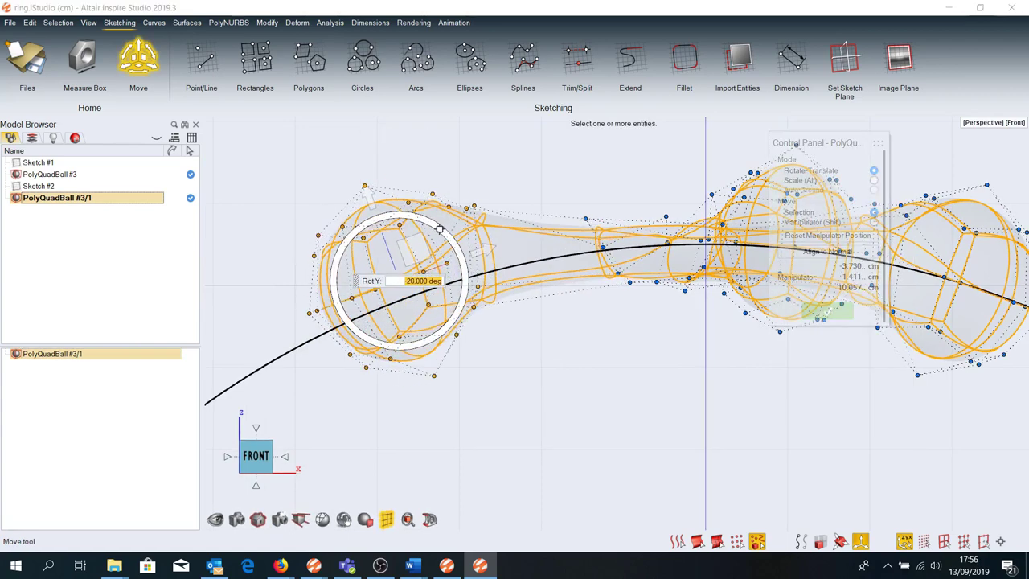
pyautogui.moveTo(329, 282)
pyautogui.mouseDown()
pyautogui.moveTo(366, 211)
pyautogui.moveTo(450, 251)
pyautogui.mouseUp()
pyautogui.press('Escape')
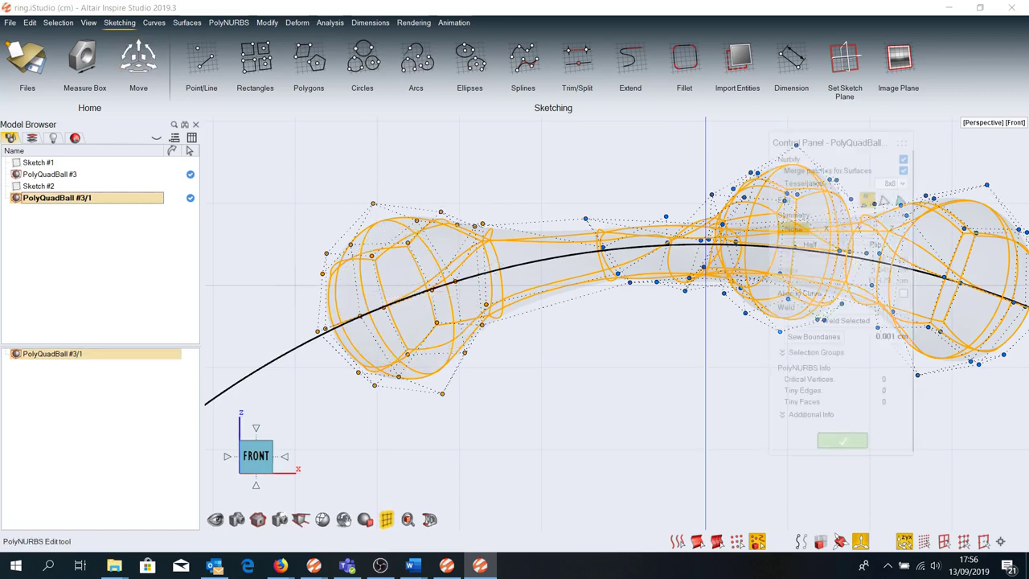
# Lower the left ball's outer-edge and lower-left vertices slightly in Z, then select the neck vertices
pyautogui.scroll(3, 322, 241)
pyautogui.moveTo(311, 324); pyautogui.dragTo(316, 345, button='right')
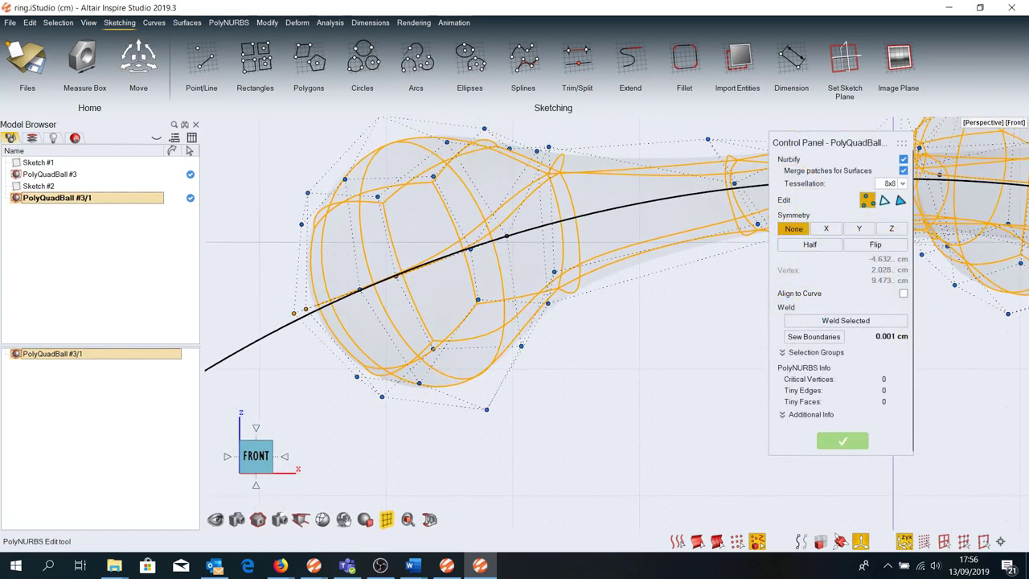
pyautogui.moveTo(274, 190); pyautogui.dragTo(332, 278)
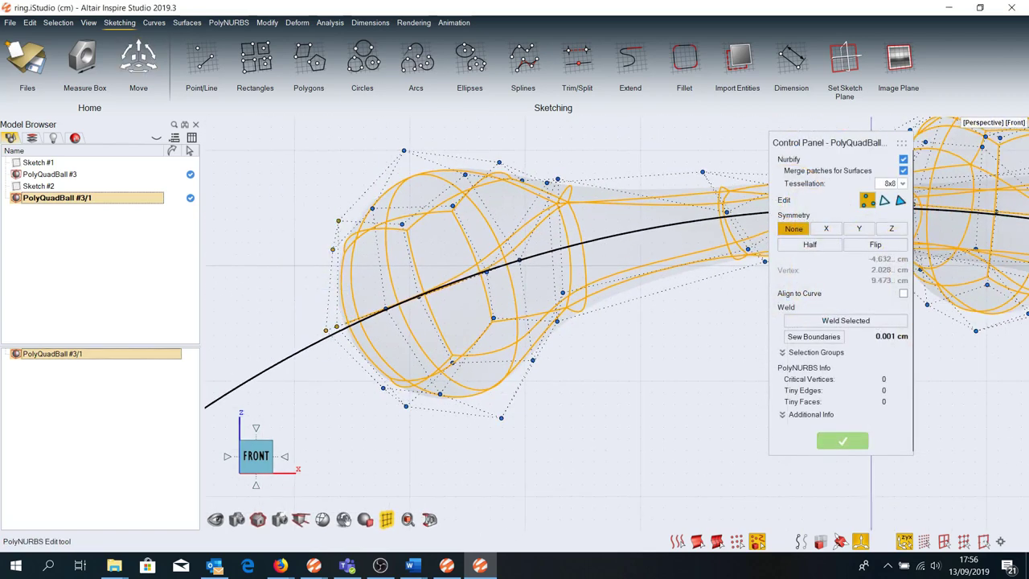
pyautogui.keyDown('shift'); pyautogui.moveTo(452, 452); pyautogui.dragTo(364, 370); pyautogui.keyUp('shift')
pyautogui.press('m')
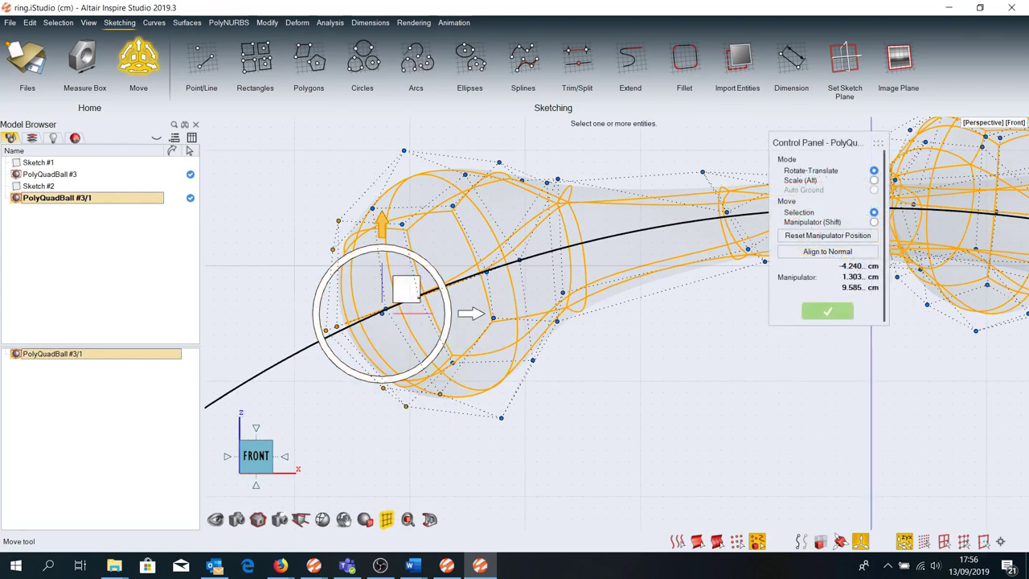
pyautogui.moveTo(382, 227); pyautogui.dragTo(382, 319)
pyautogui.moveTo(382, 233); pyautogui.dragTo(294, 190, button='right')
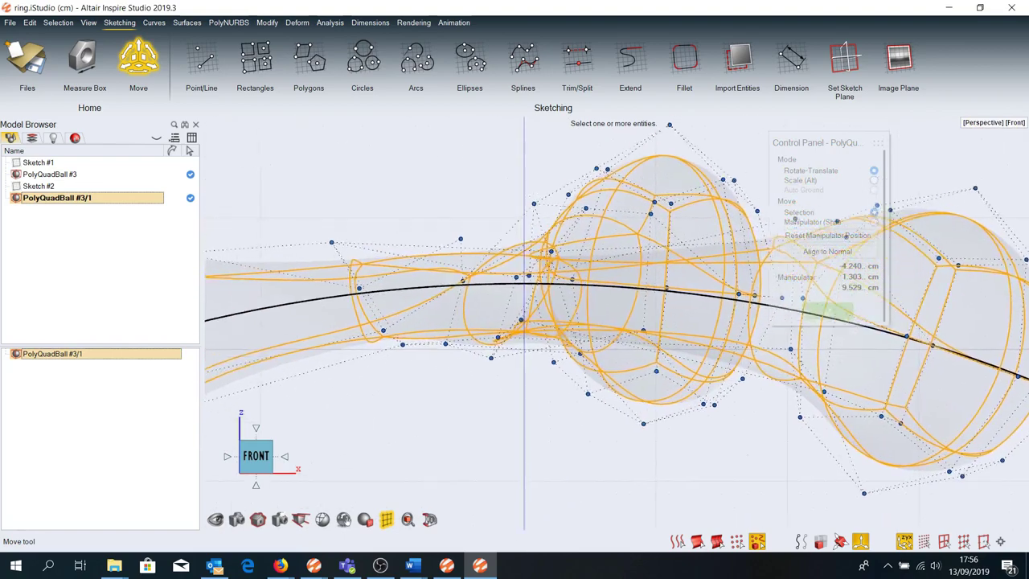
pyautogui.moveTo(295, 189); pyautogui.dragTo(494, 376)
# Nudge the neck vertices down and slide control points along the black curve
pyautogui.moveTo(420, 190); pyautogui.dragTo(421, 185)
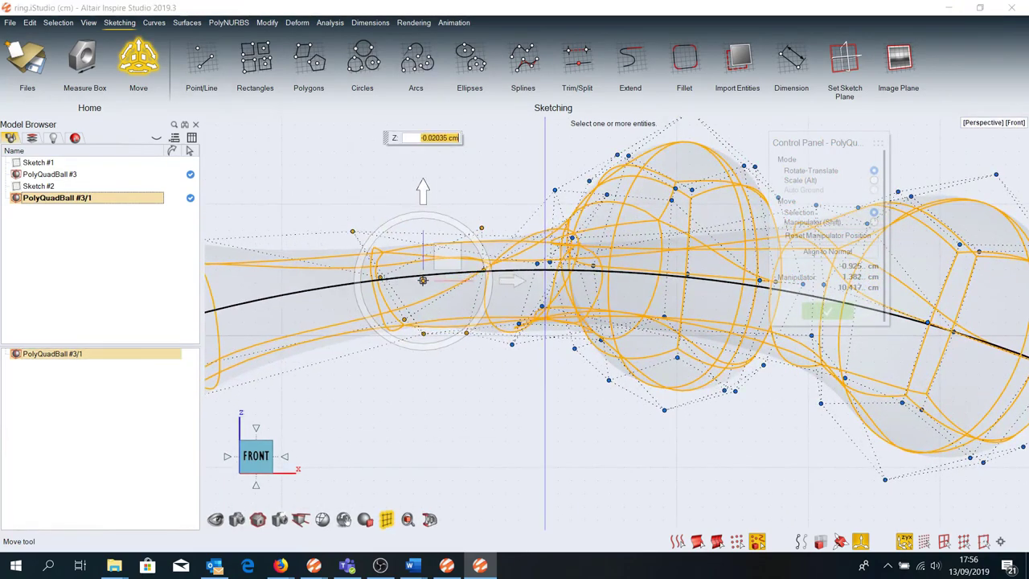
pyautogui.moveTo(420, 185); pyautogui.dragTo(451, 193, button='right')
pyautogui.scroll(3, 545, 338)
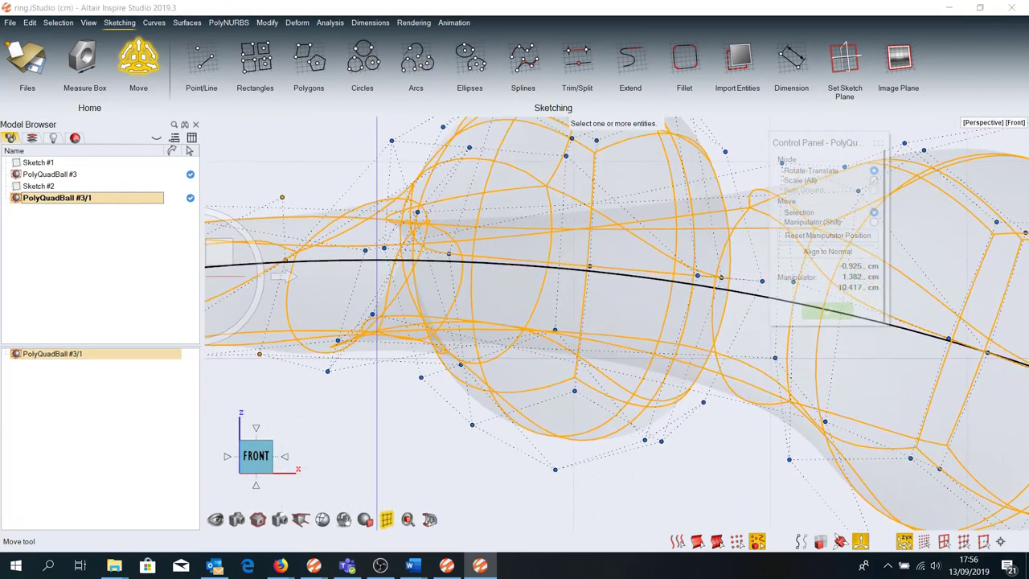
pyautogui.click(375, 259)
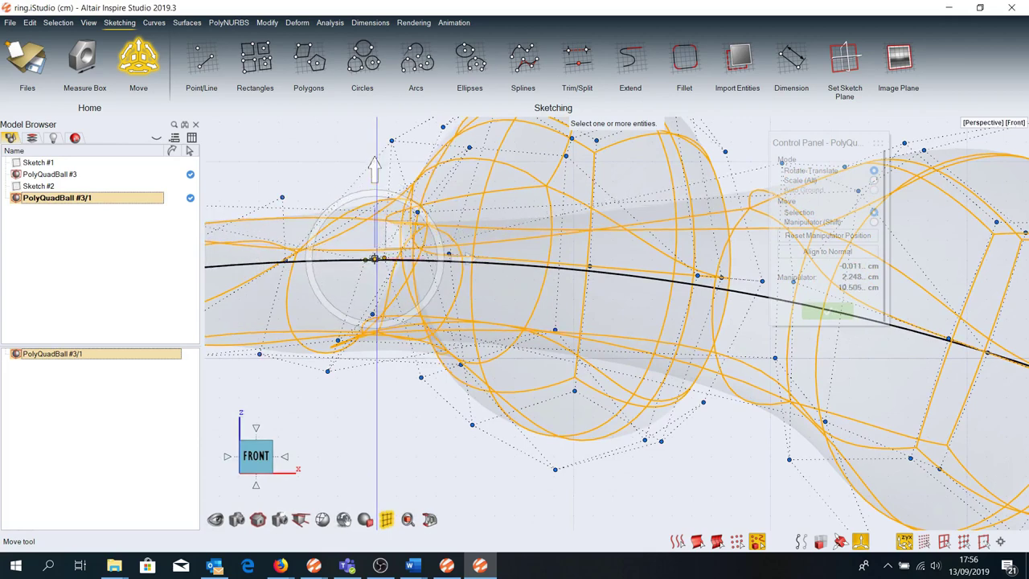
pyautogui.moveTo(375, 258); pyautogui.dragTo(449, 259)
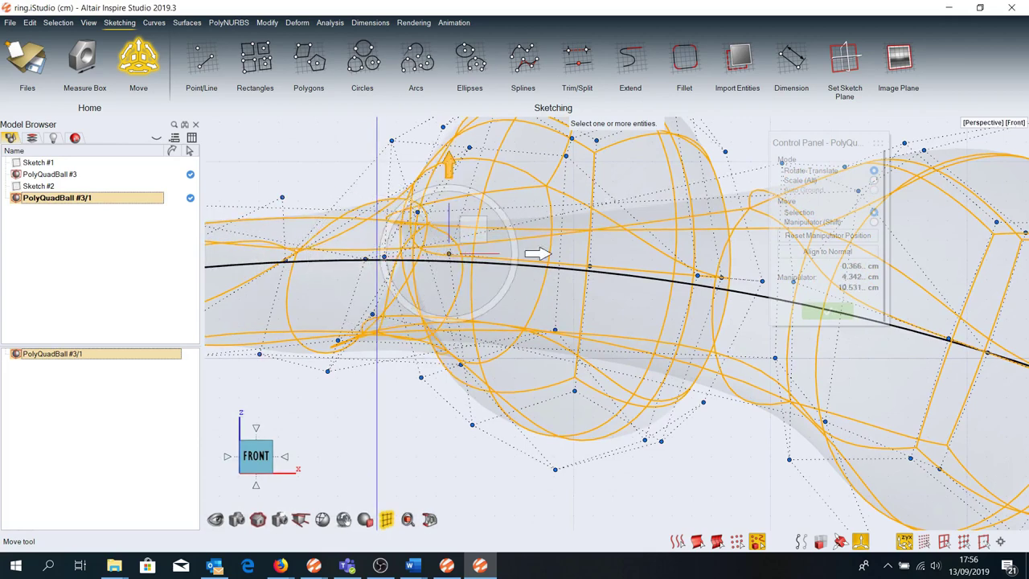
# Select another group of control points and lower them 0.047 cm in Z
pyautogui.moveTo(611, 322); pyautogui.dragTo(644, 338, button='right')
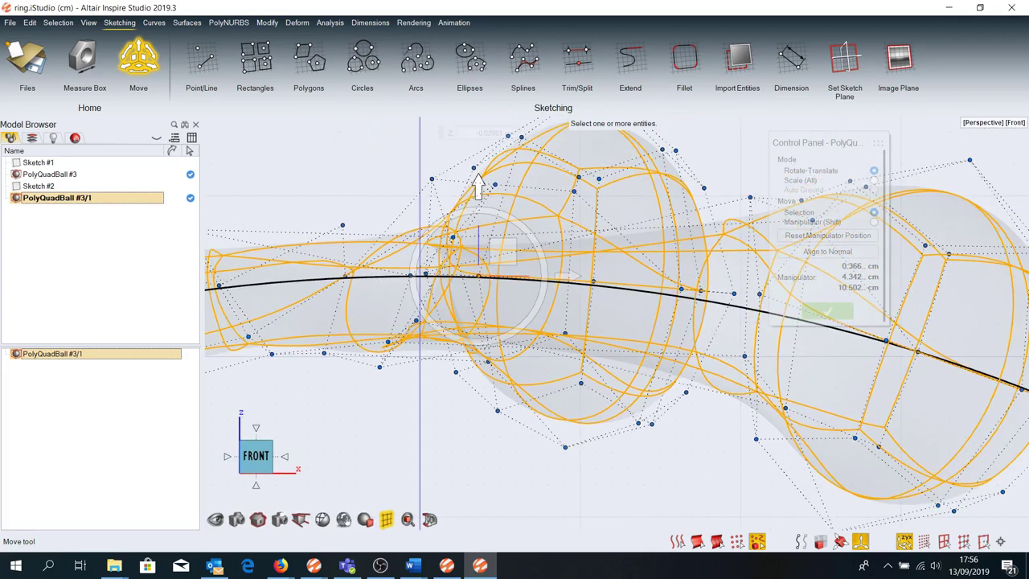
pyautogui.click(658, 193)
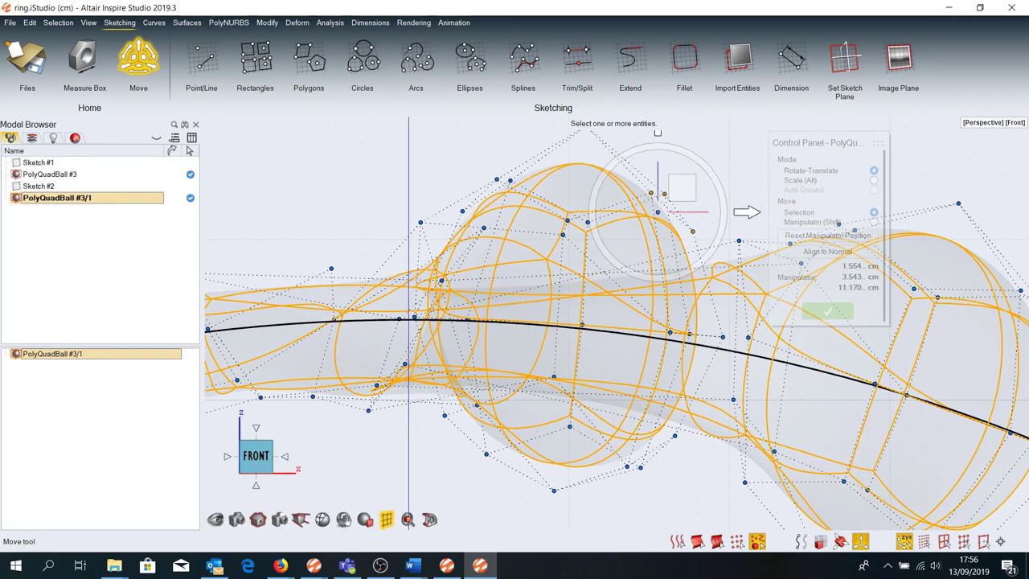
pyautogui.moveTo(640, 308); pyautogui.dragTo(717, 362)
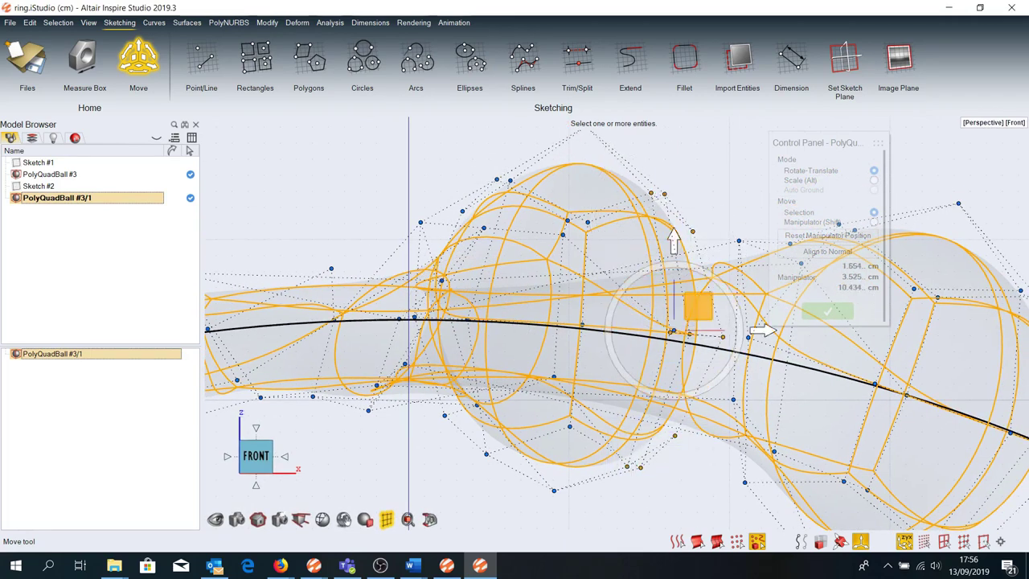
pyautogui.moveTo(682, 245); pyautogui.dragTo(682, 251)
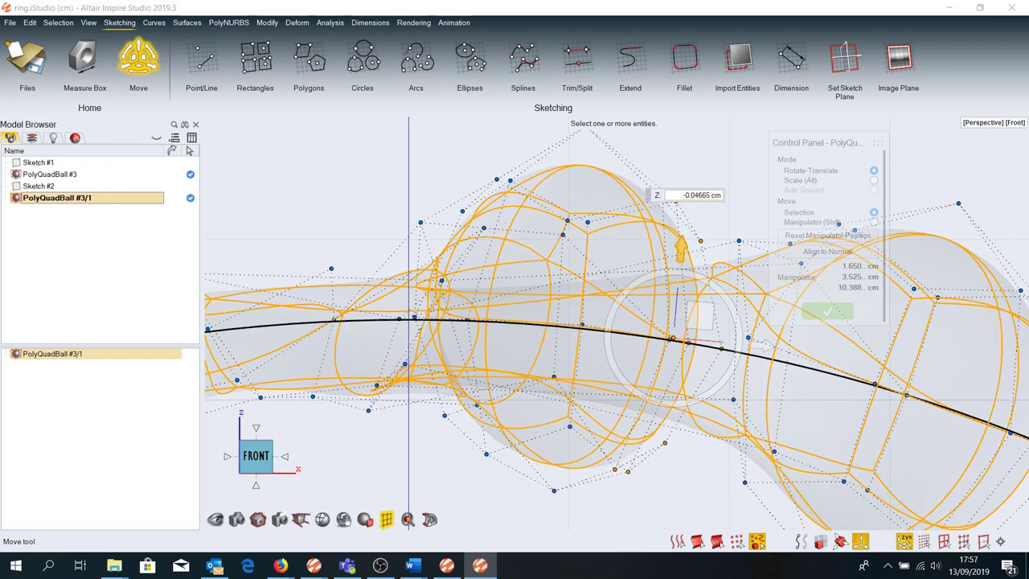
pyautogui.moveTo(682, 250)
pyautogui.mouseDown(button='right')
pyautogui.moveTo(492, 173)
pyautogui.moveTo(408, 186)
pyautogui.mouseUp(button='right')
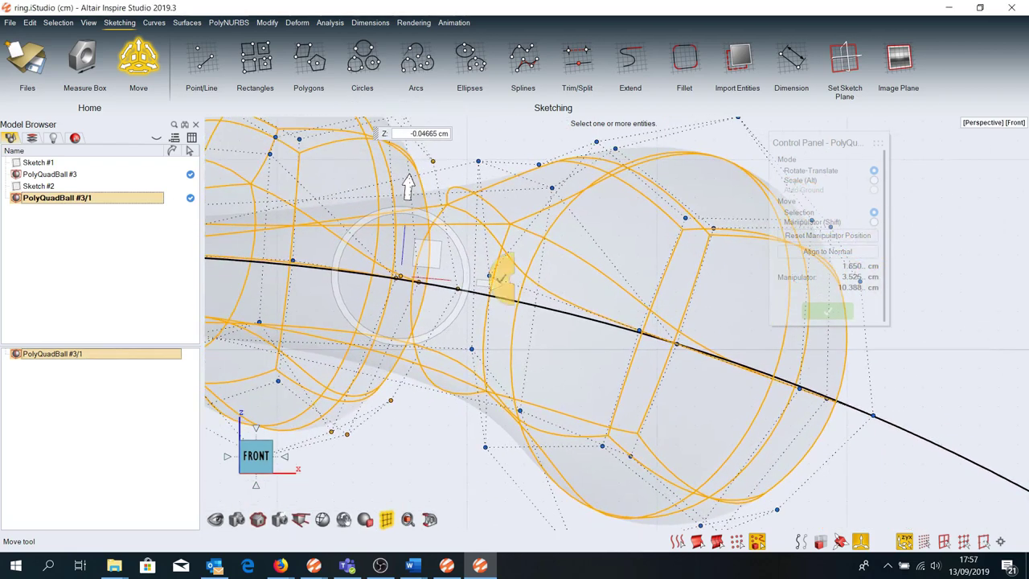
pyautogui.press('Escape')
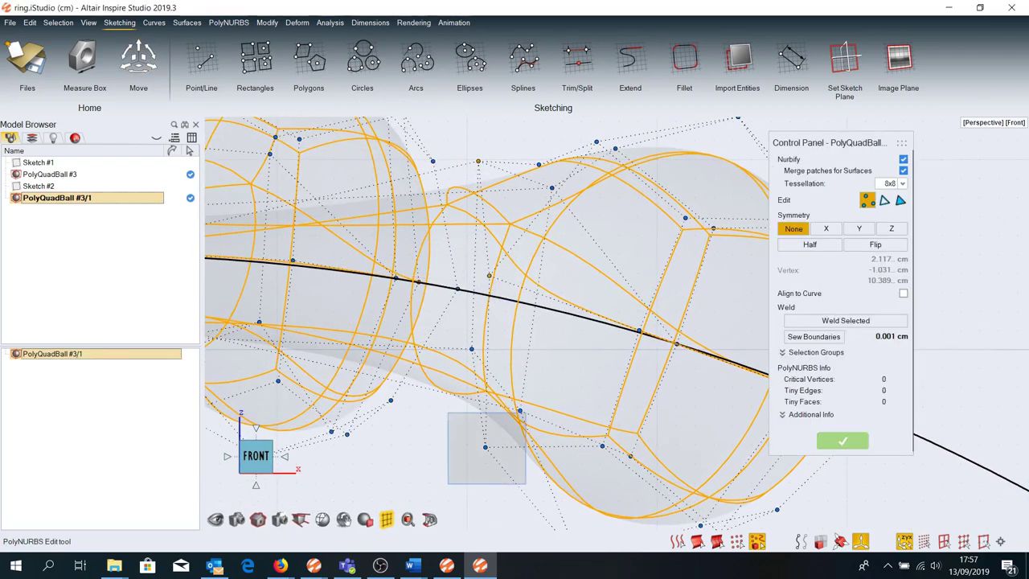
# Move the two vertices below the connecting arm about 0.1 cm in Z
pyautogui.moveTo(462, 344); pyautogui.dragTo(502, 484)
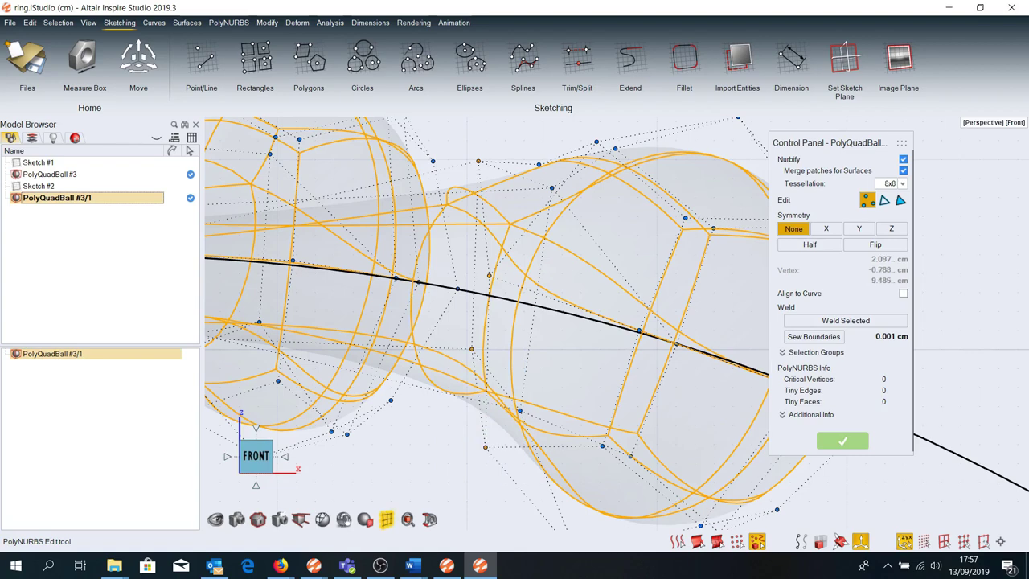
pyautogui.press('m')
pyautogui.moveTo(501, 262); pyautogui.dragTo(483, 233)
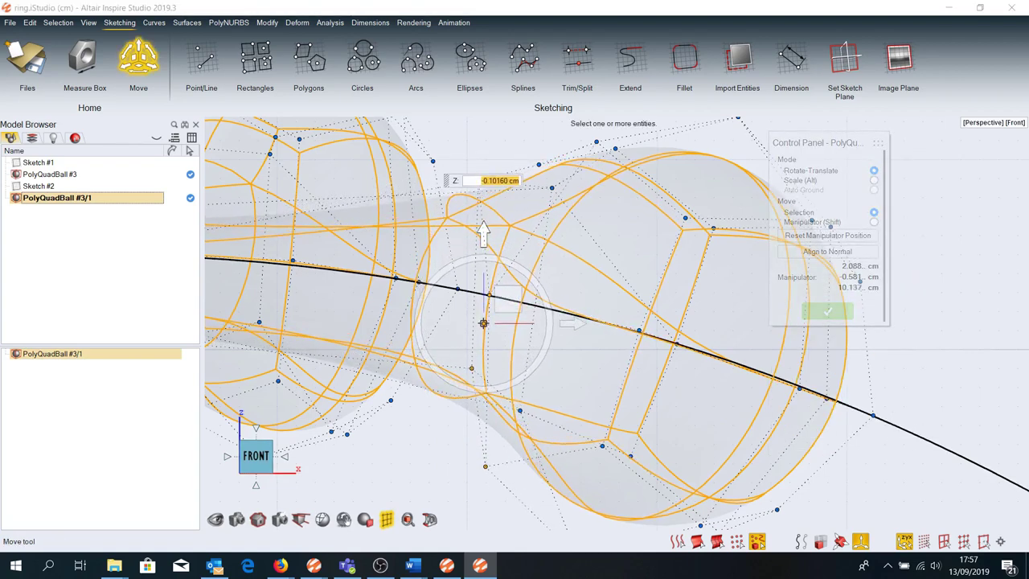
pyautogui.scroll(-5, 515, 322)
# Confirm the edit, then re-enter PolyQuadBall #3/1 and scale its smaller end ball's vertices
pyautogui.rightClick(519, 422)
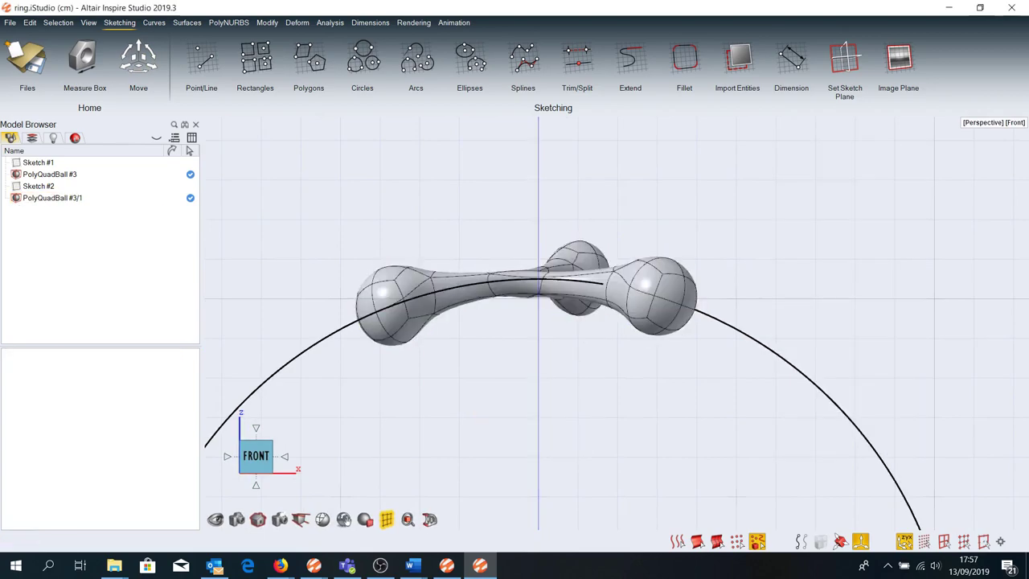
pyautogui.moveTo(563, 362)
pyautogui.mouseDown(button='middle')
pyautogui.moveTo(691, 314)
pyautogui.moveTo(627, 362)
pyautogui.moveTo(699, 321)
pyautogui.mouseUp(button='middle')
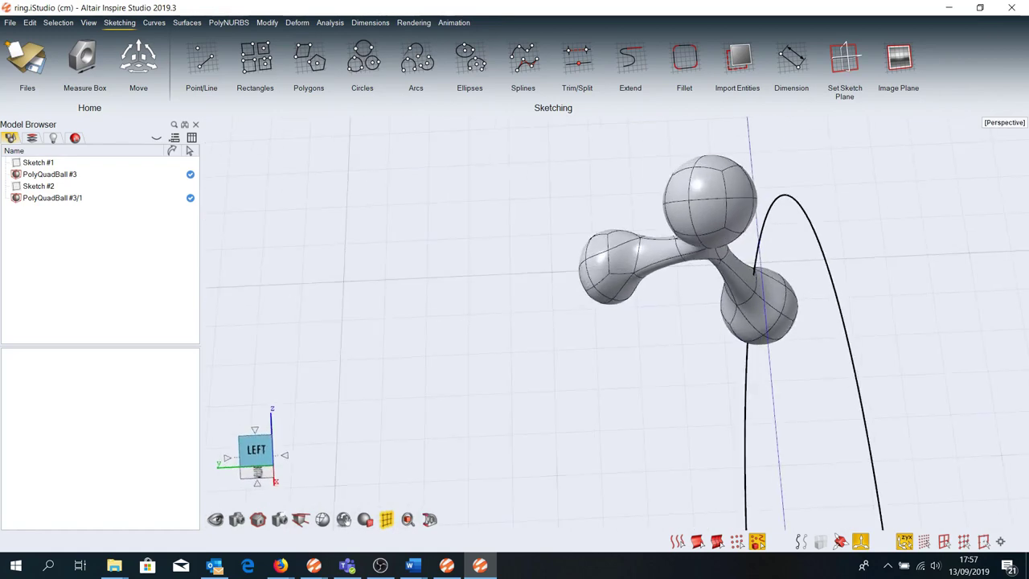
pyautogui.doubleClick(708, 257)
pyautogui.moveTo(515, 187); pyautogui.dragTo(653, 347)
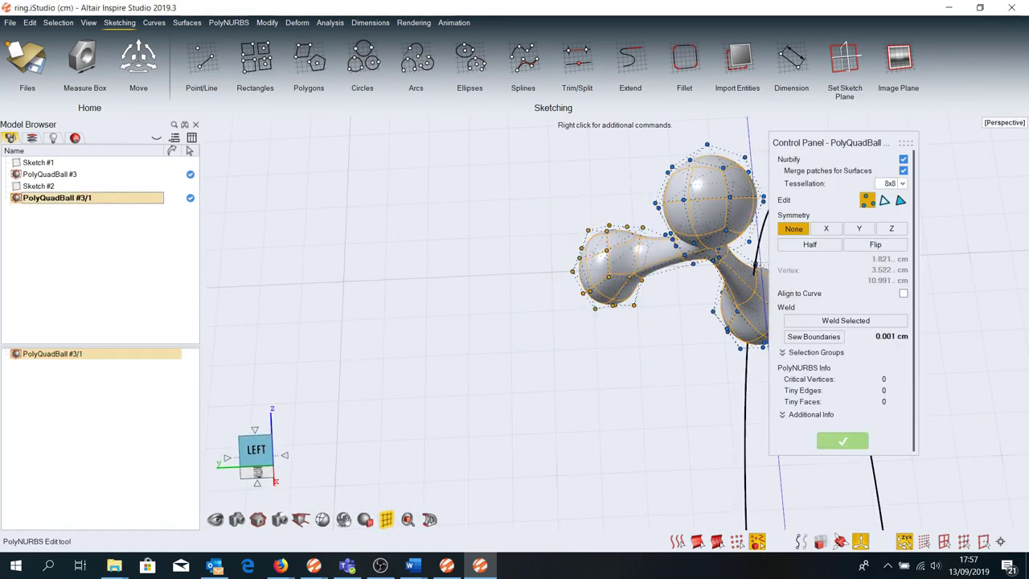
pyautogui.press('m')
pyautogui.keyDown('alt'); pyautogui.moveTo(699, 258); pyautogui.dragTo(690, 261); pyautogui.keyUp('alt')
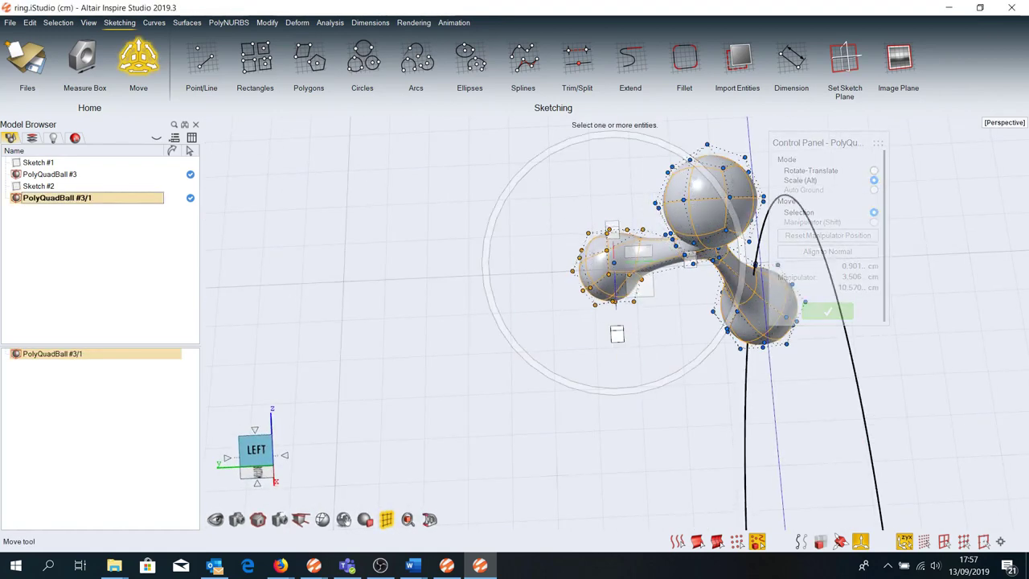
pyautogui.press('Escape')
pyautogui.press('Escape')
pyautogui.moveTo(690, 261)
pyautogui.mouseDown(button='right')
pyautogui.moveTo(699, 172)
pyautogui.moveTo(667, 221)
pyautogui.moveTo(587, 229)
pyautogui.mouseUp(button='right')
pyautogui.scroll(-5, 508, 239)
# Replicate the module along circle Sketch #2, aligned On Source, with 13 copies
pyautogui.keyDown('alt'); pyautogui.rightClick(508, 238); pyautogui.keyUp('alt')
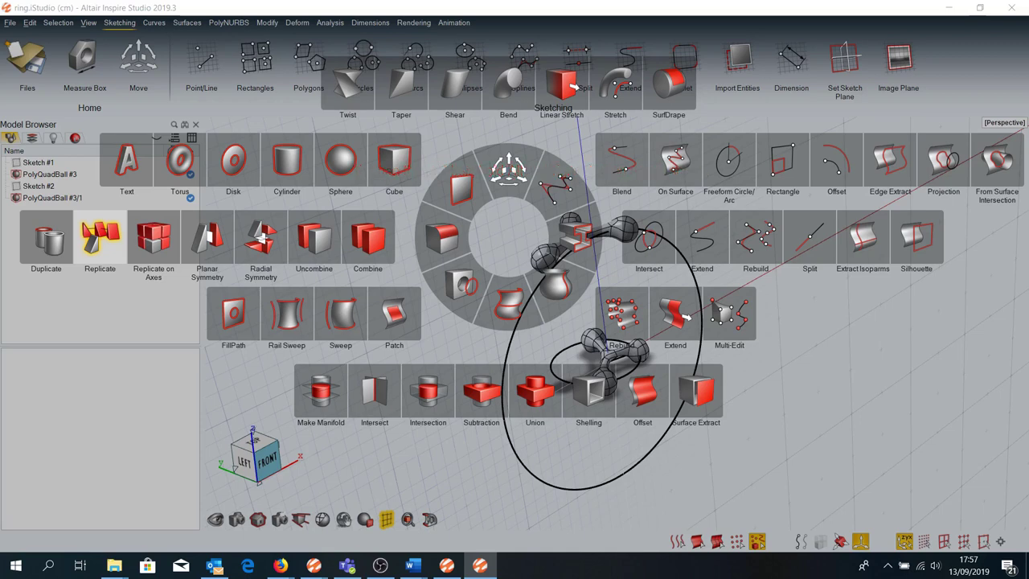
pyautogui.click(100, 237)
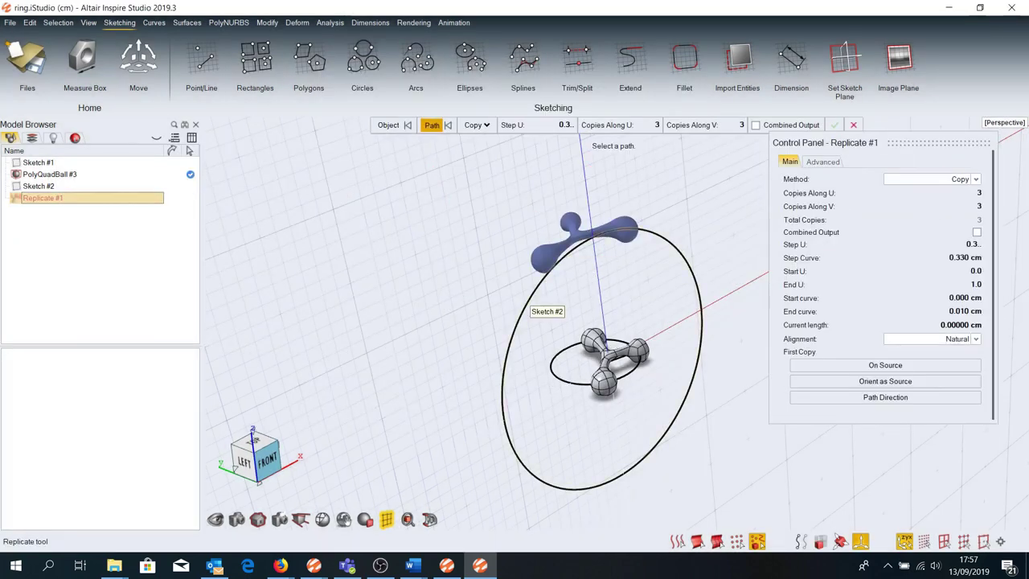
pyautogui.click(508, 311)
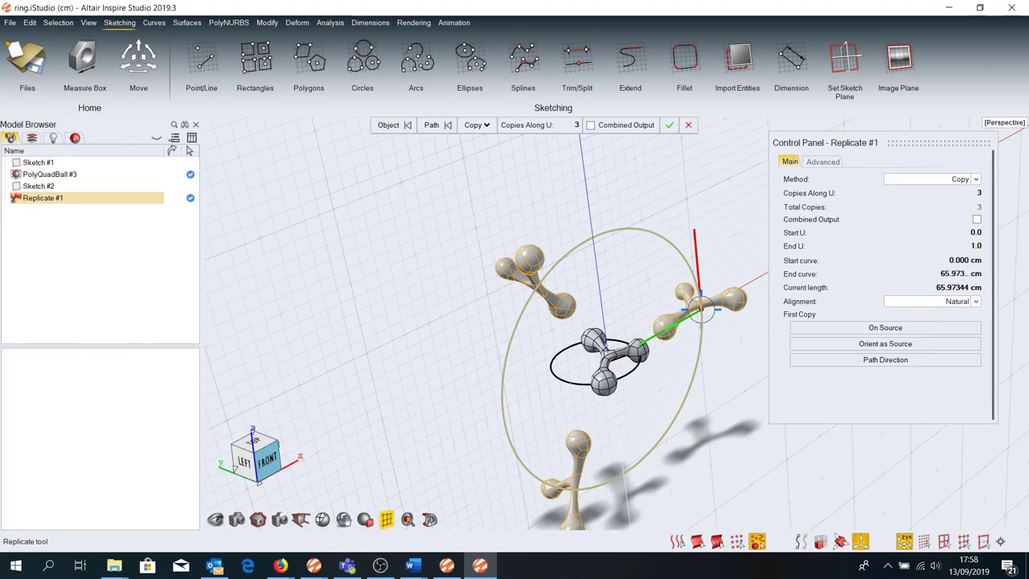
pyautogui.click(885, 328)
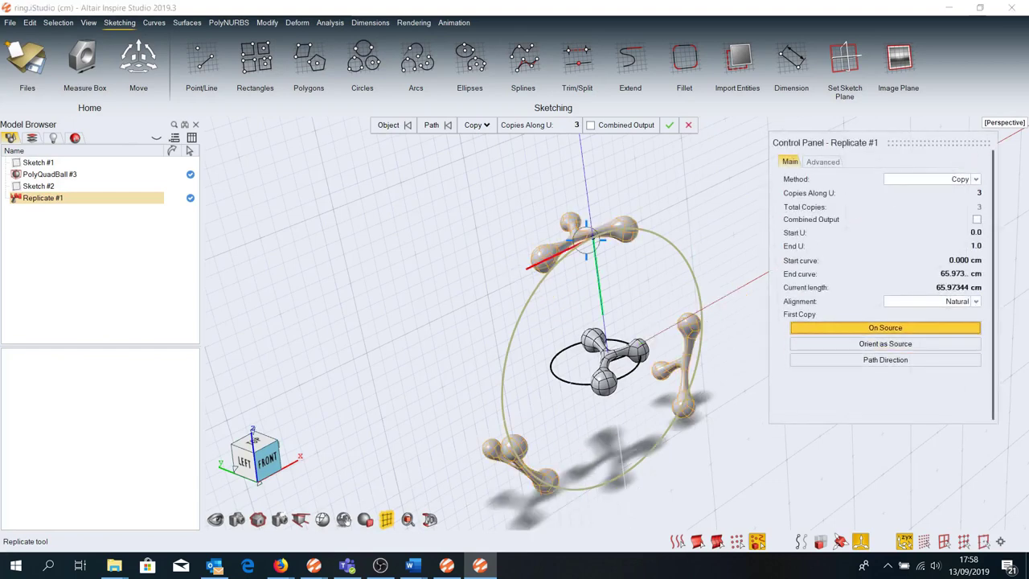
pyautogui.moveTo(514, 321); pyautogui.dragTo(483, 321, button='middle')
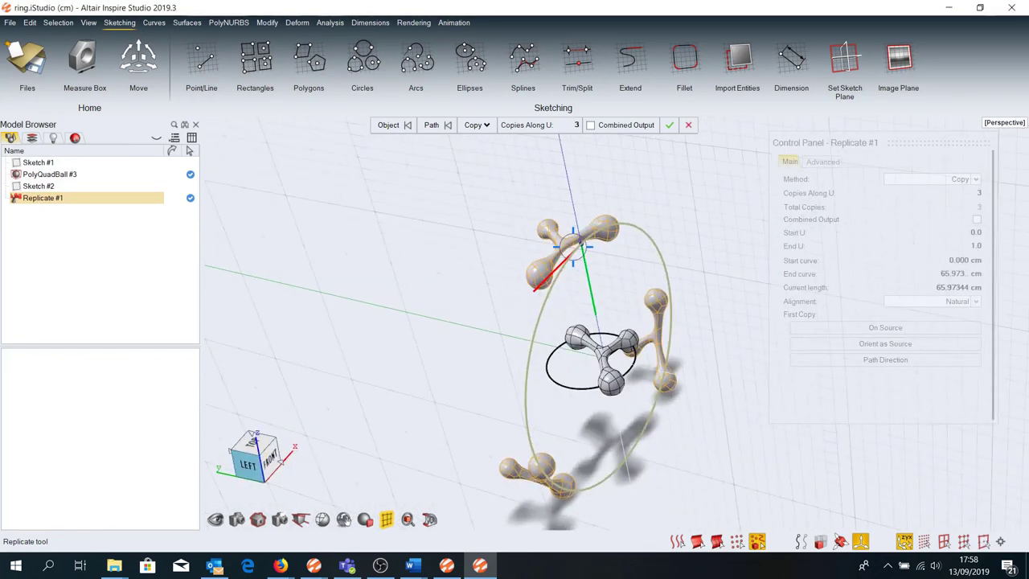
pyautogui.scroll(9, 576, 125)
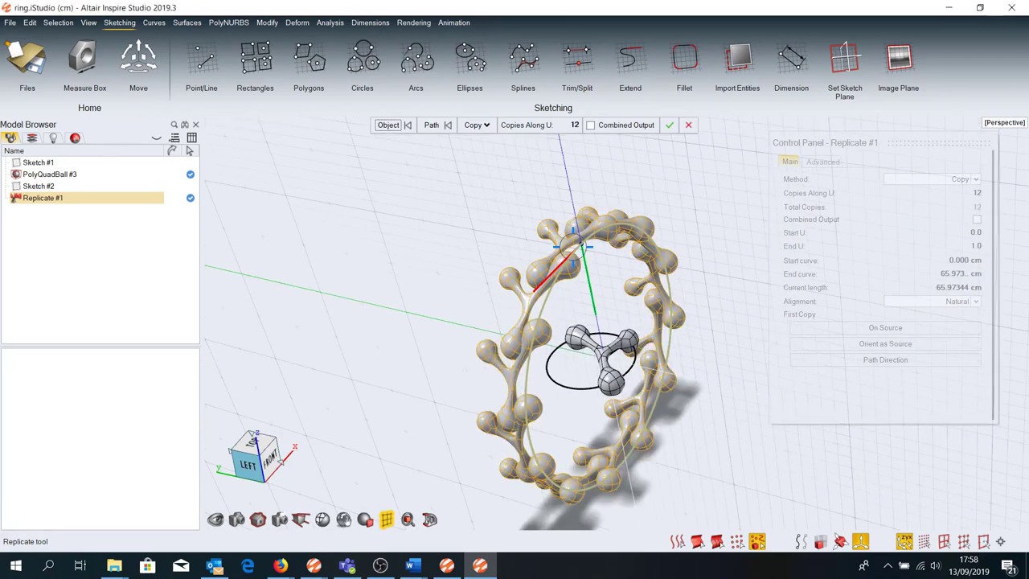
pyautogui.moveTo(514, 322); pyautogui.dragTo(483, 290, button='middle')
pyautogui.scroll(3, 624, 325)
# Rotate the replicated module -5° about Z and finish the ring
pyautogui.press('m')
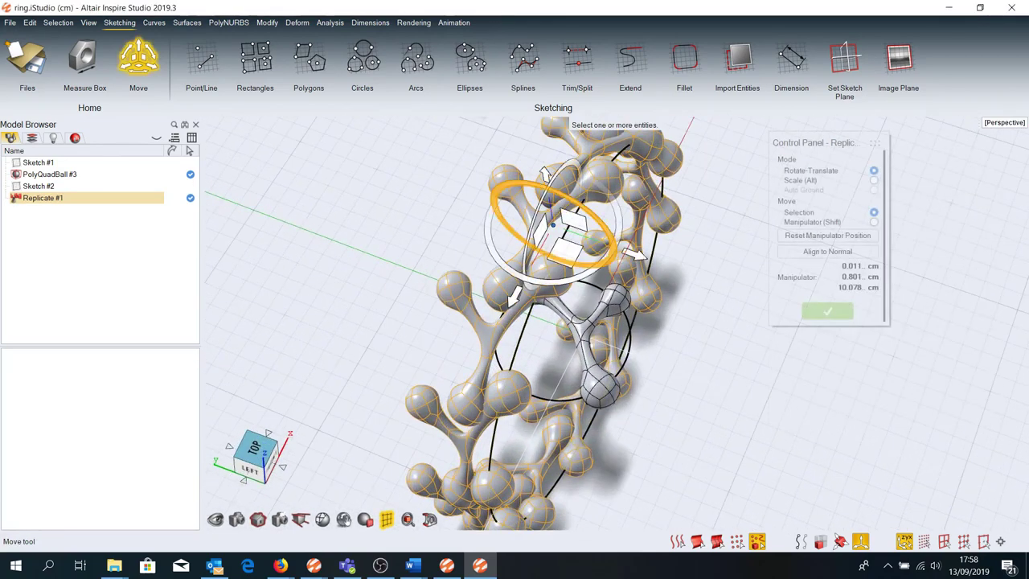
pyautogui.moveTo(563, 265); pyautogui.dragTo(586, 272)
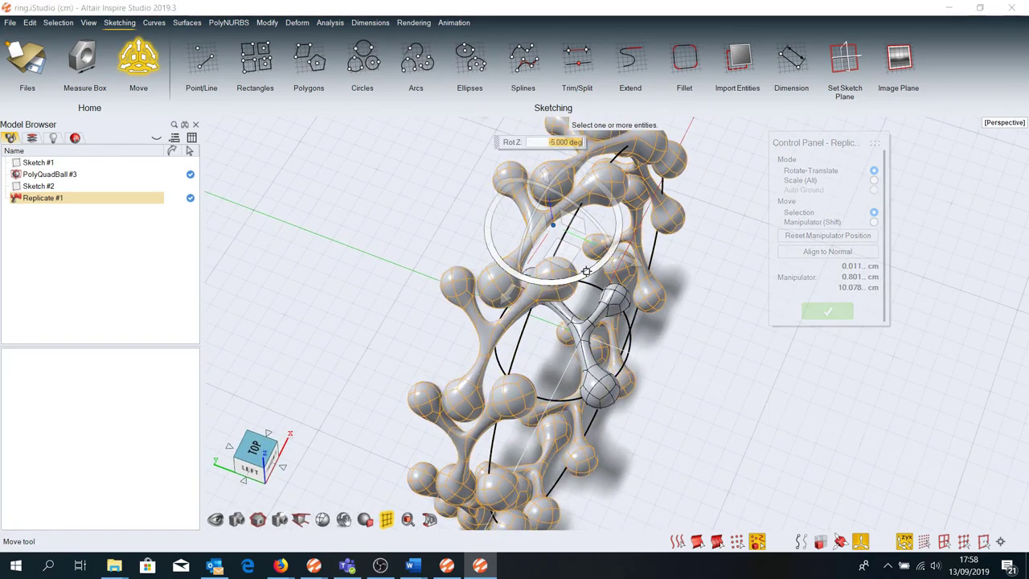
pyautogui.press('Escape')
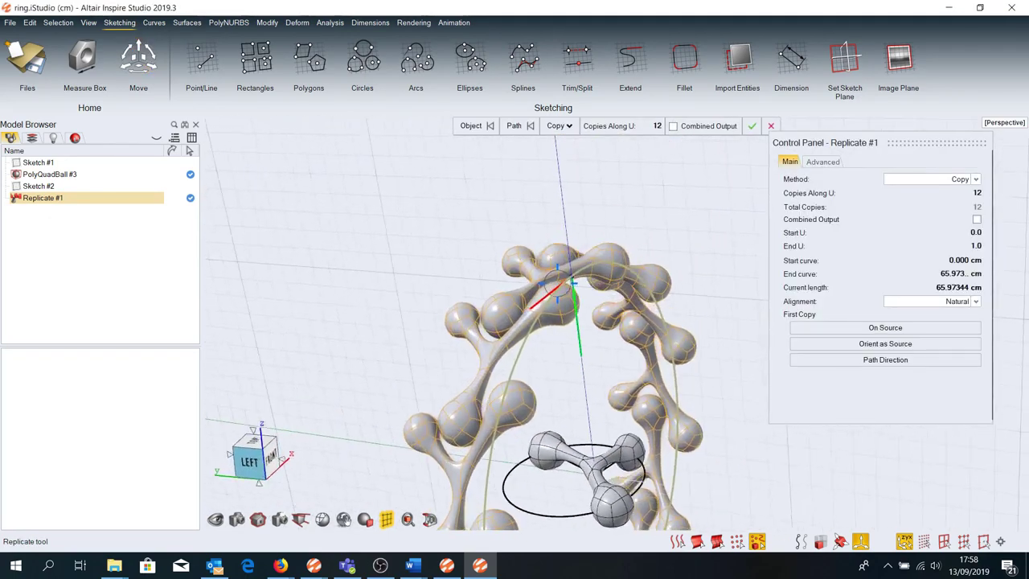
pyautogui.moveTo(515, 322); pyautogui.dragTo(560, 234, button='middle')
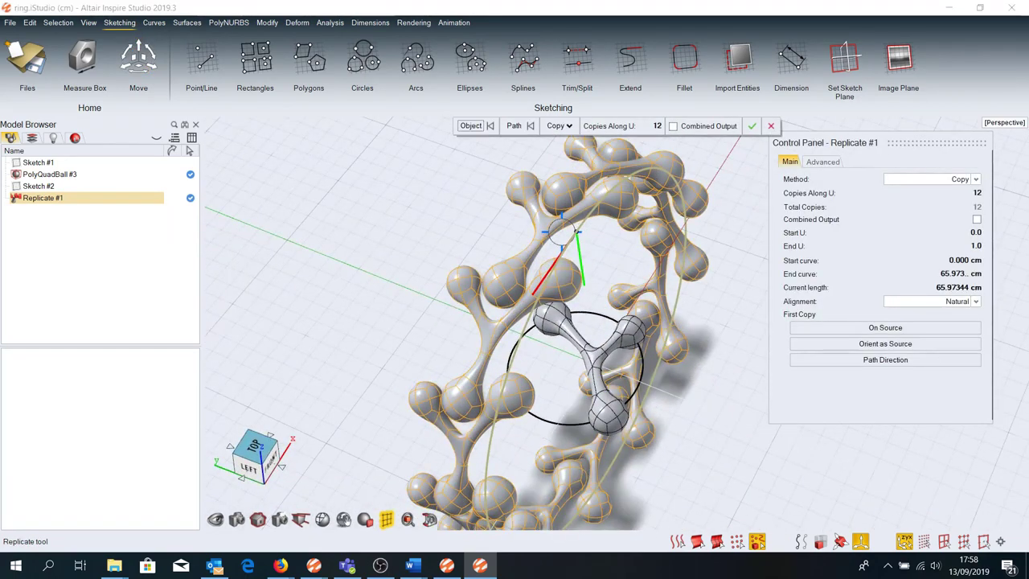
pyautogui.scroll(3, 657, 126)
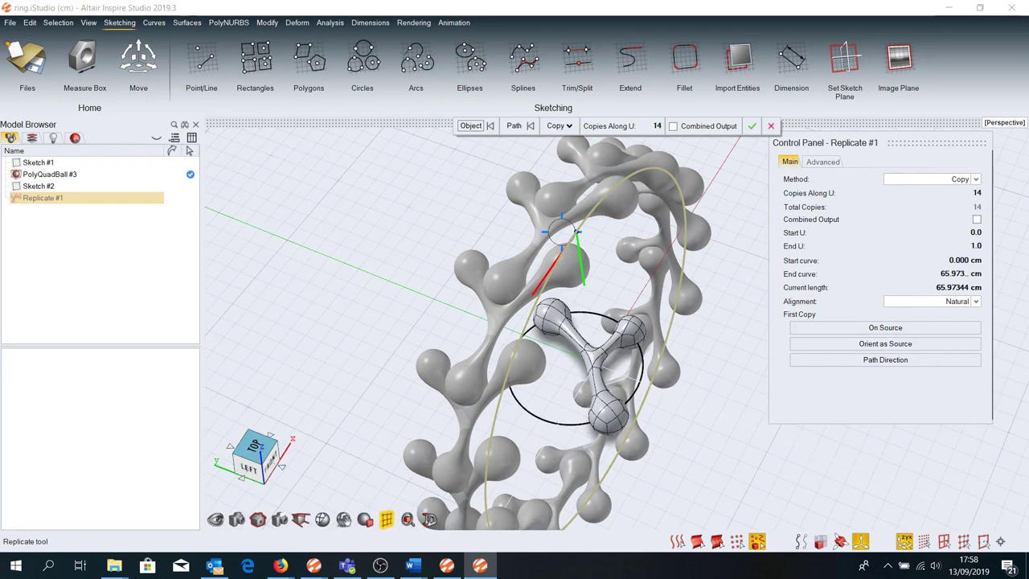
pyautogui.scroll(-1, 657, 125)
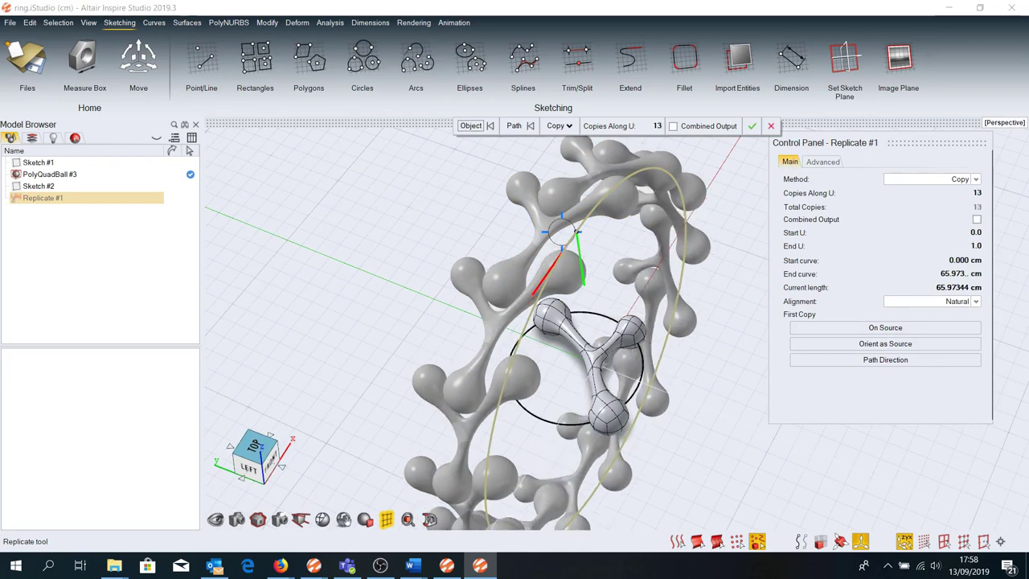
pyautogui.moveTo(562, 322); pyautogui.dragTo(612, 338, button='middle')
pyautogui.press('Escape')
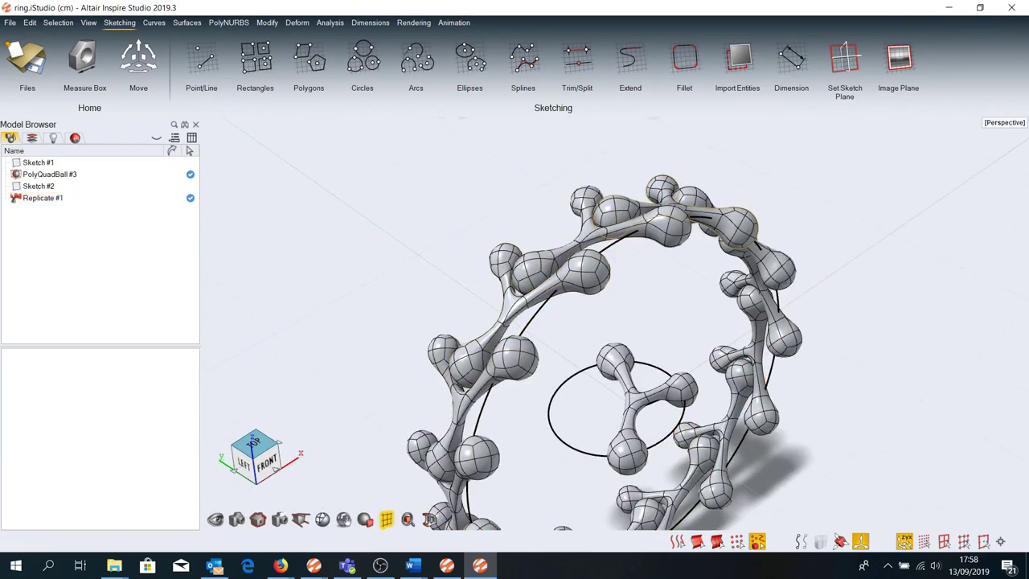
# Inspect the replicated ring face-on and select the PolyQuadBall #3/1 module
pyautogui.click(668, 213)
pyautogui.moveTo(667, 213); pyautogui.dragTo(611, 265, button='middle')
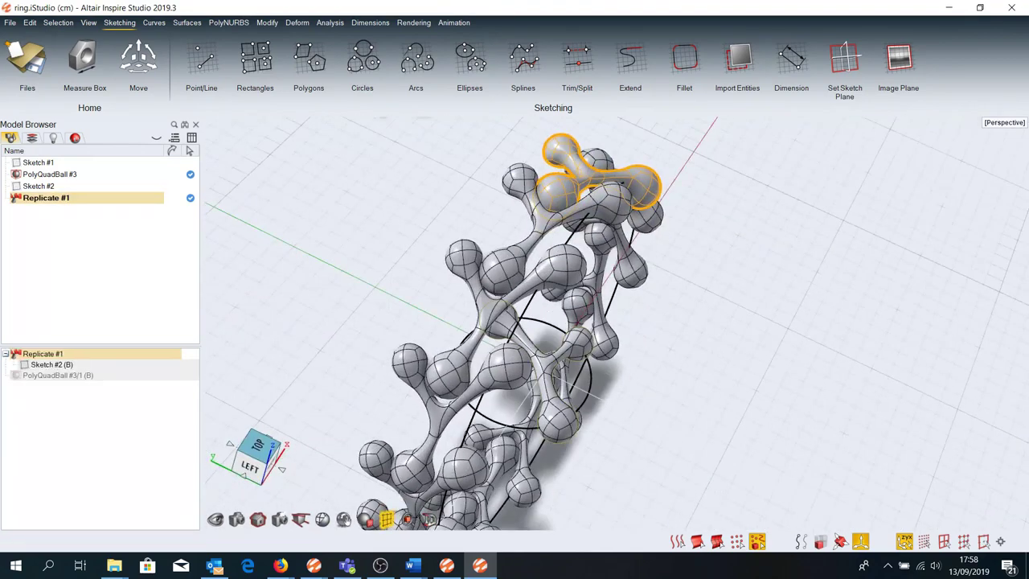
pyautogui.scroll(-3, 555, 338)
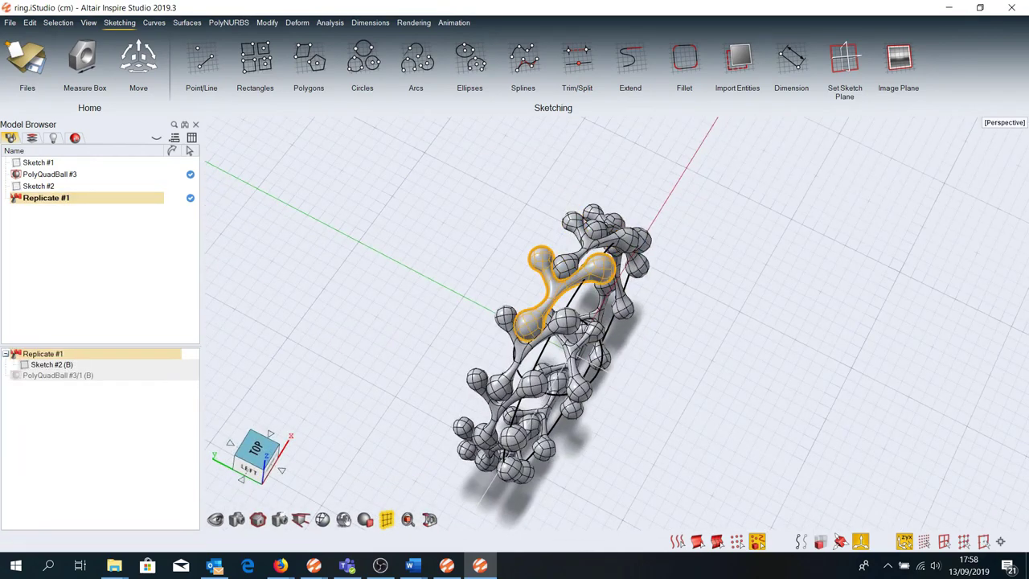
pyautogui.moveTo(563, 321); pyautogui.dragTo(515, 266, button='middle')
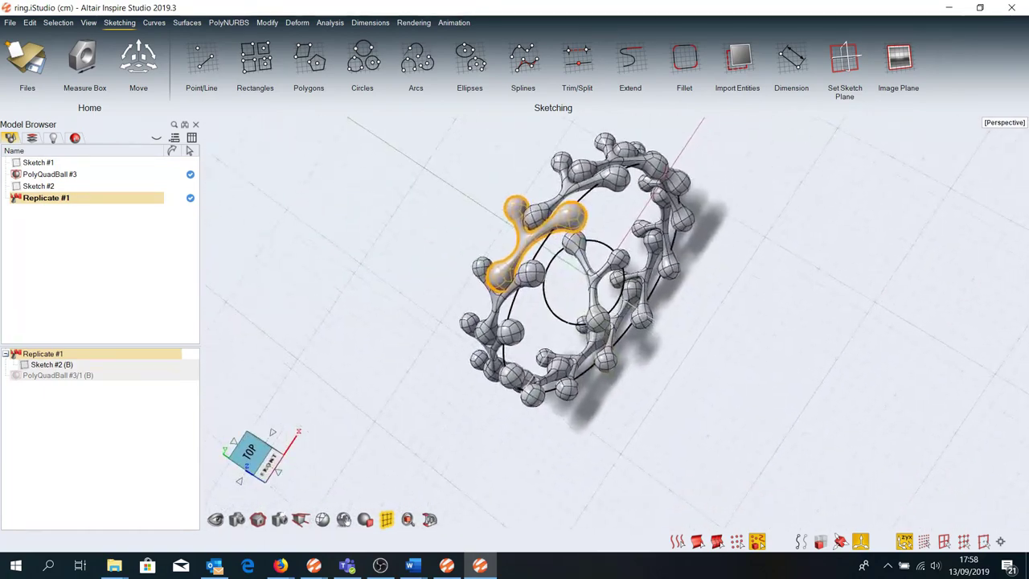
pyautogui.moveTo(563, 322); pyautogui.dragTo(531, 346, button='middle')
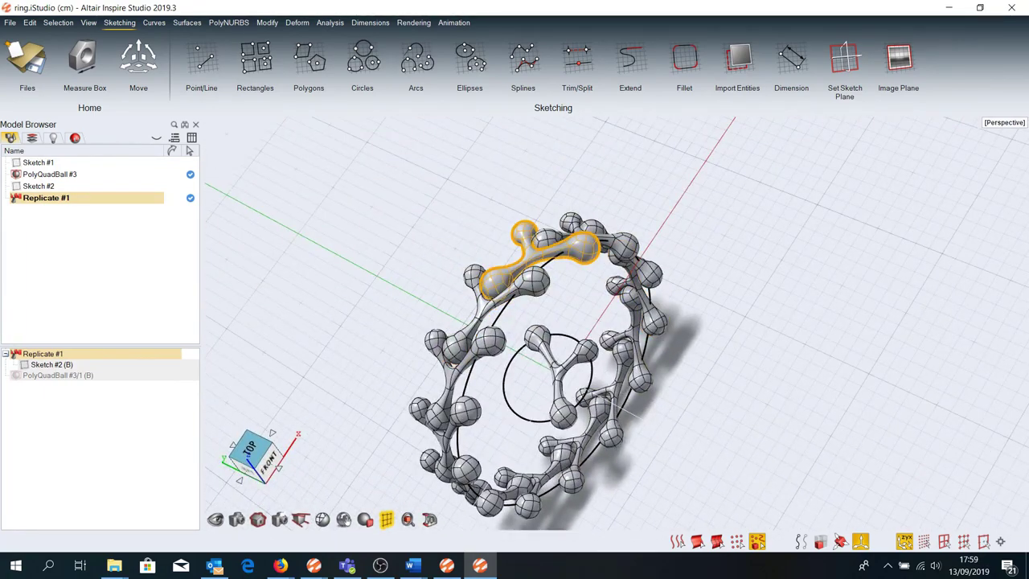
pyautogui.click(58, 375)
pyautogui.moveTo(531, 338); pyautogui.dragTo(514, 321, button='middle')
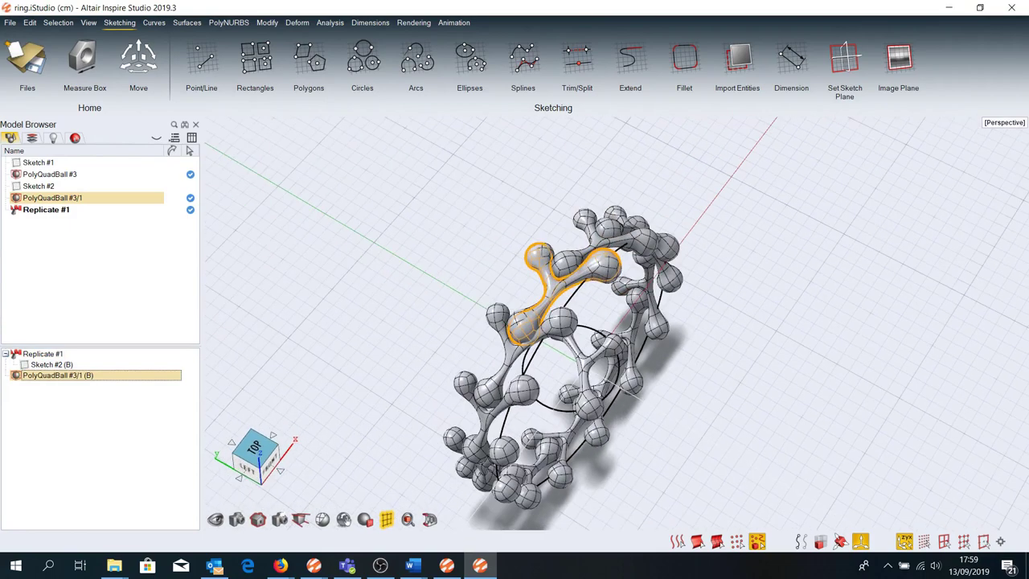
pyautogui.scroll(3, 531, 338)
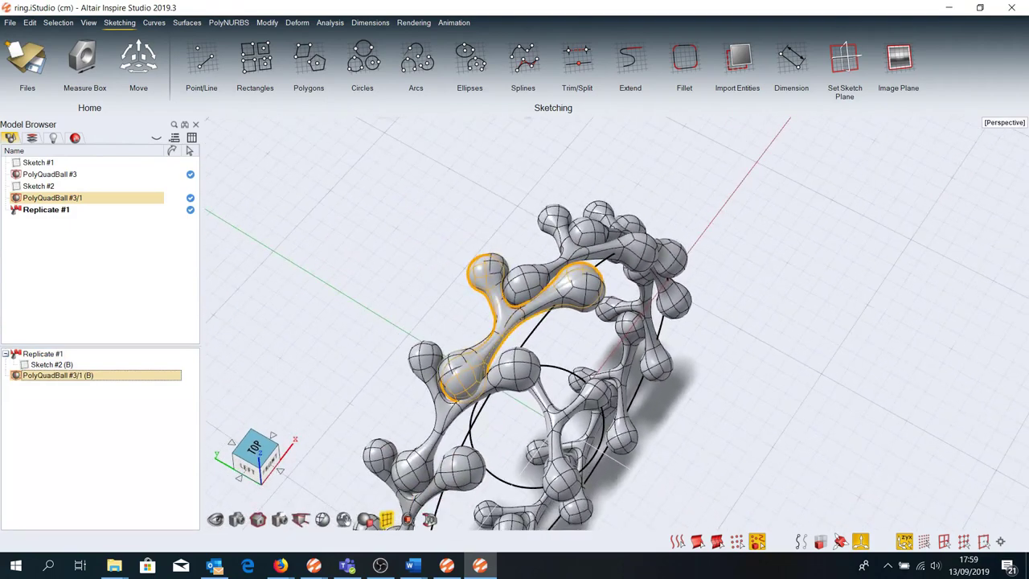
# Replicate PolyQuadBall #3/1 along the ring curve as a second layer
pyautogui.press('s')
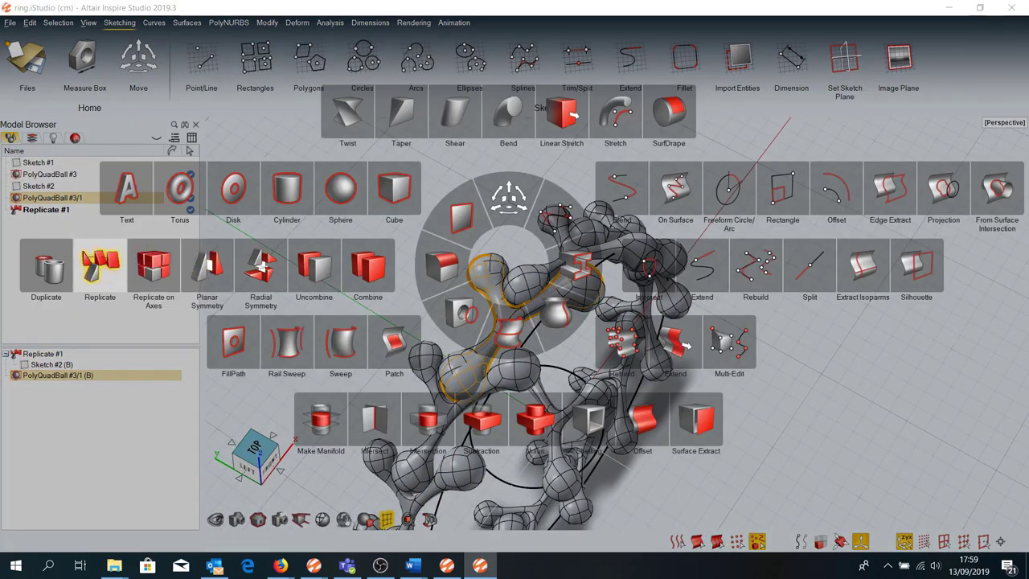
pyautogui.click(99, 265)
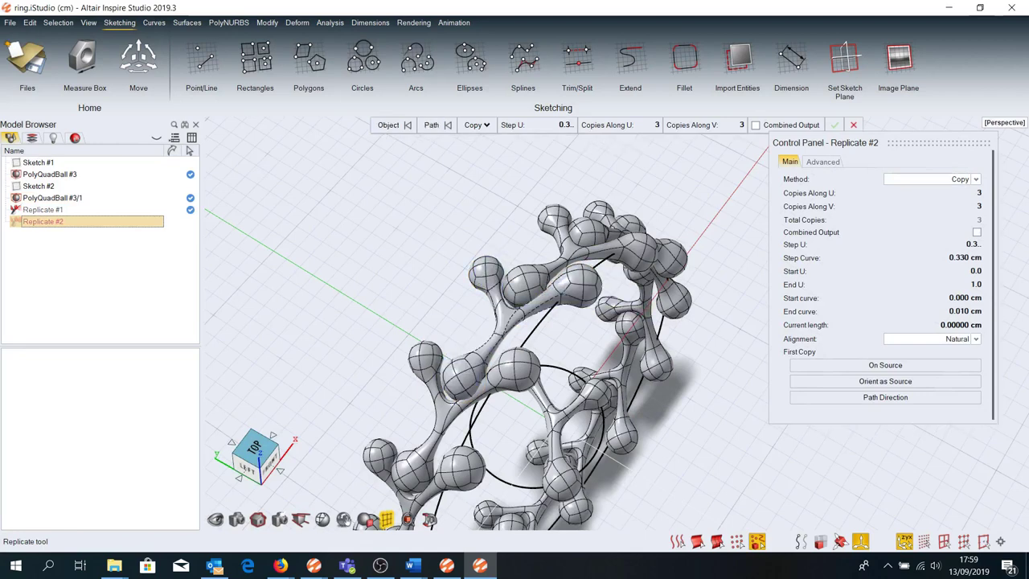
pyautogui.click(476, 439)
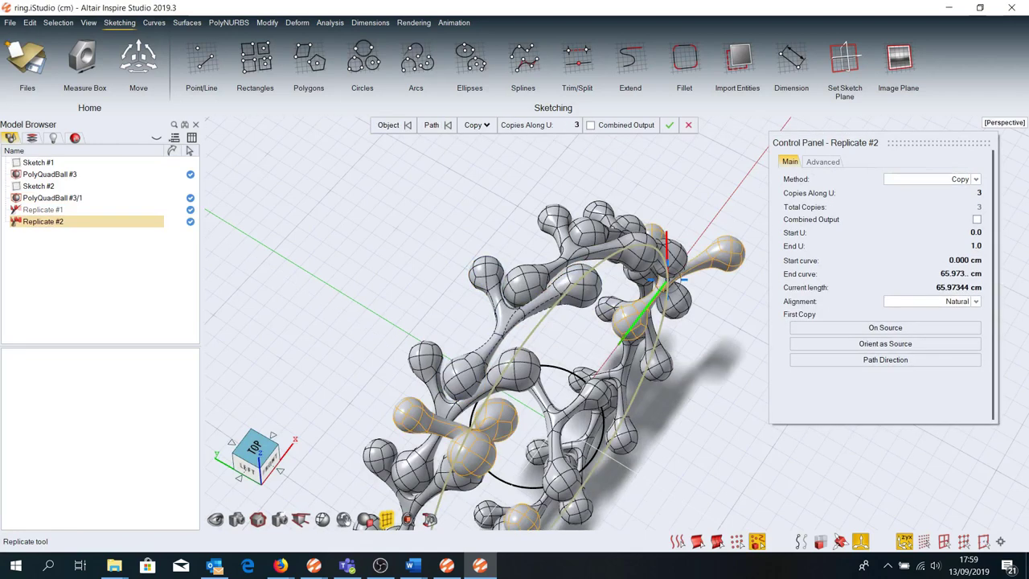
pyautogui.moveTo(483, 337); pyautogui.dragTo(547, 322, button='right')
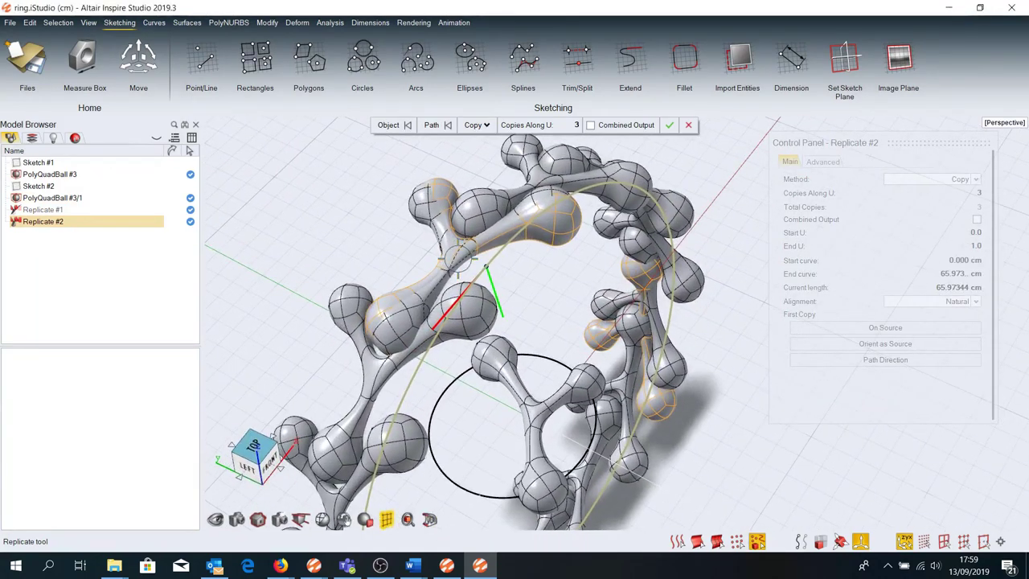
# Shift the second-layer copies along Y, rotate them 10° about Z and tilt -10° about X
pyautogui.press('m')
pyautogui.moveTo(527, 294); pyautogui.dragTo(566, 310)
pyautogui.moveTo(579, 318); pyautogui.dragTo(599, 342, button='right')
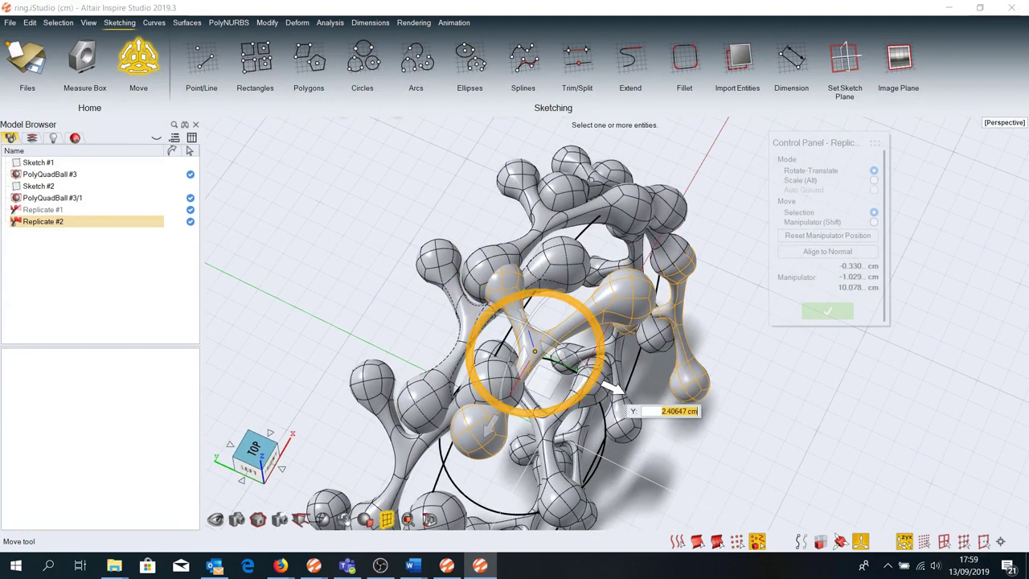
pyautogui.moveTo(571, 338); pyautogui.dragTo(588, 310)
pyautogui.moveTo(588, 310); pyautogui.dragTo(536, 165, button='right')
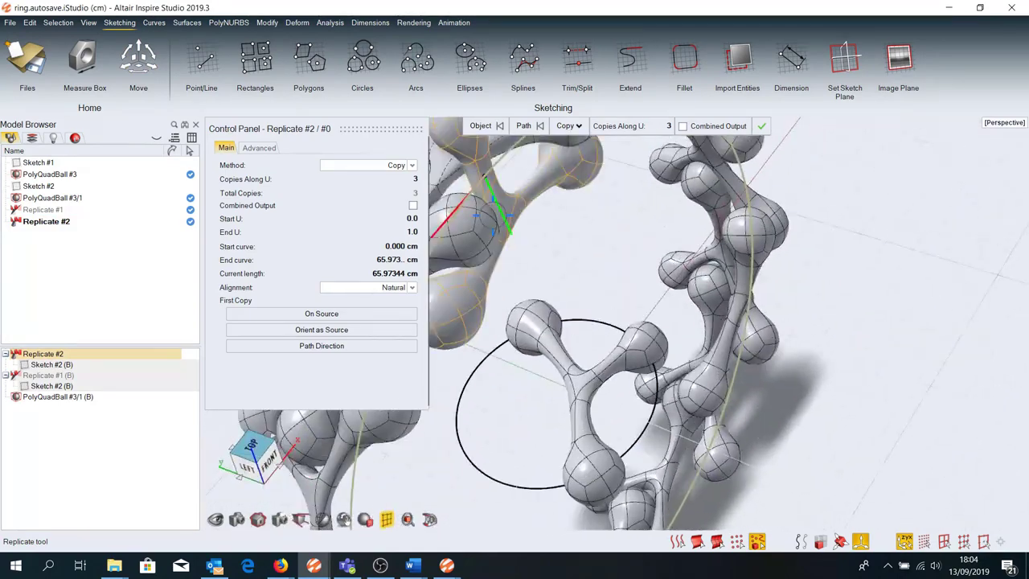
pyautogui.press('m')
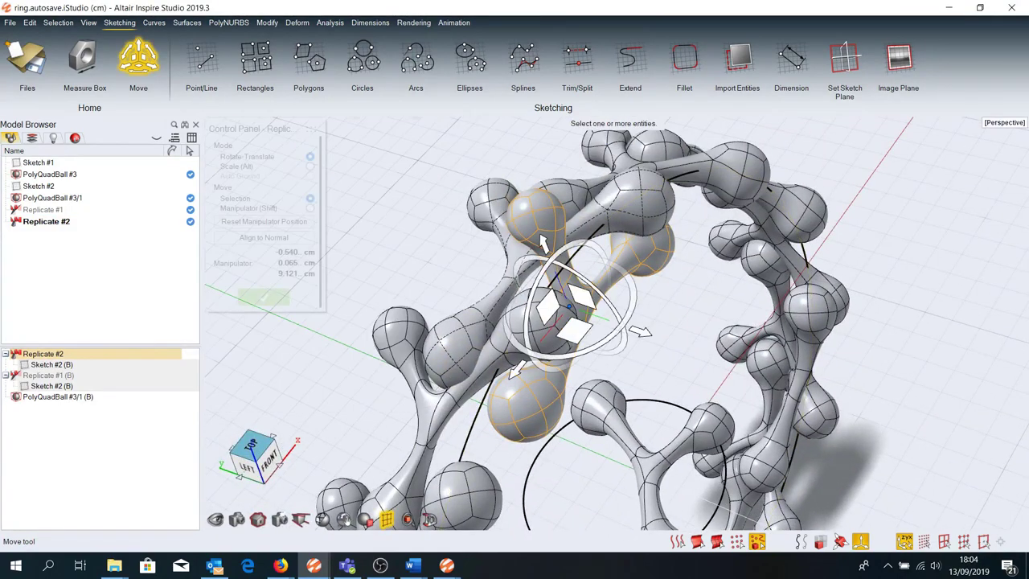
pyautogui.moveTo(643, 331); pyautogui.dragTo(384, 312)
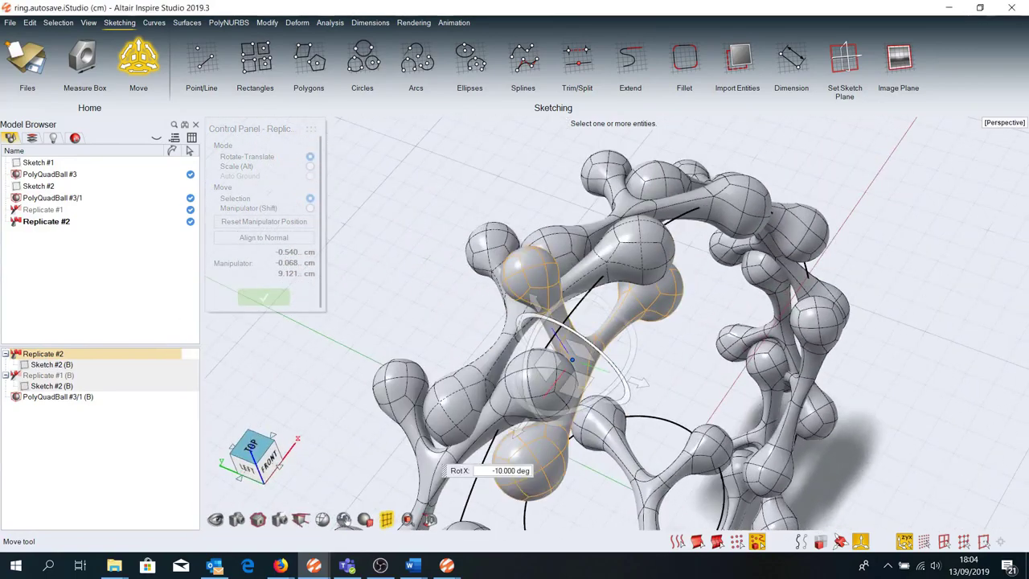
pyautogui.press('Escape')
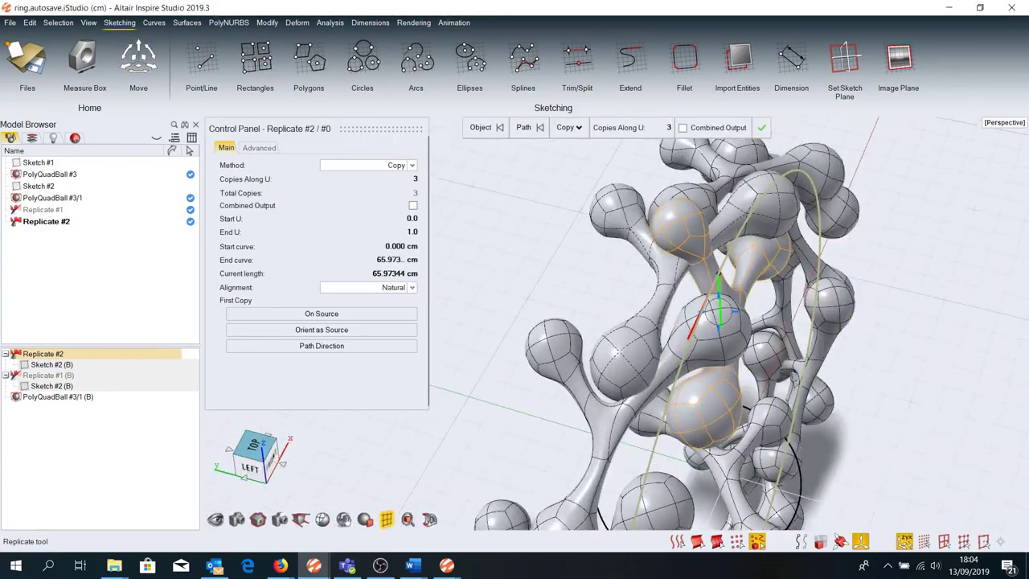
pyautogui.press('m')
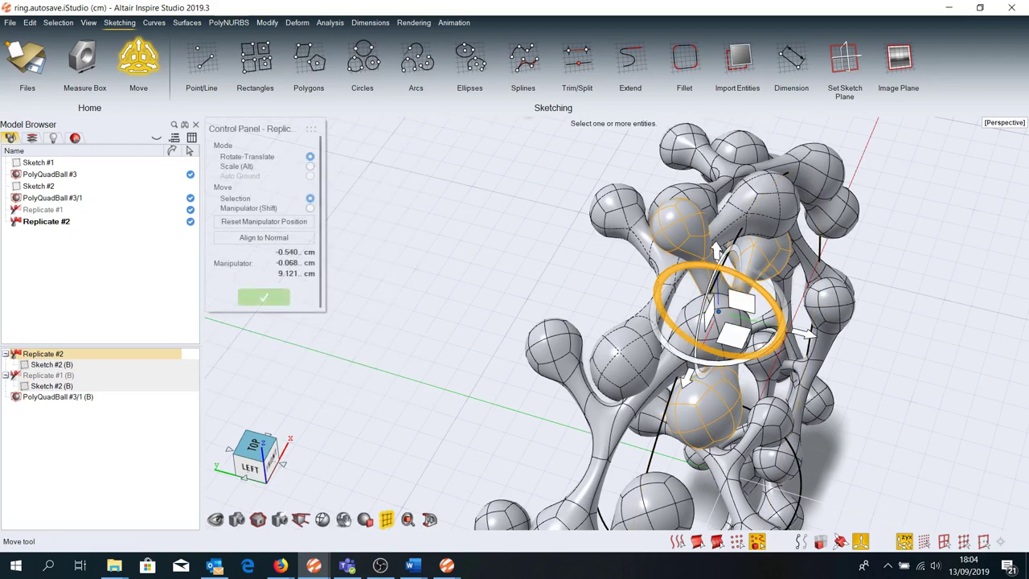
pyautogui.press('Escape')
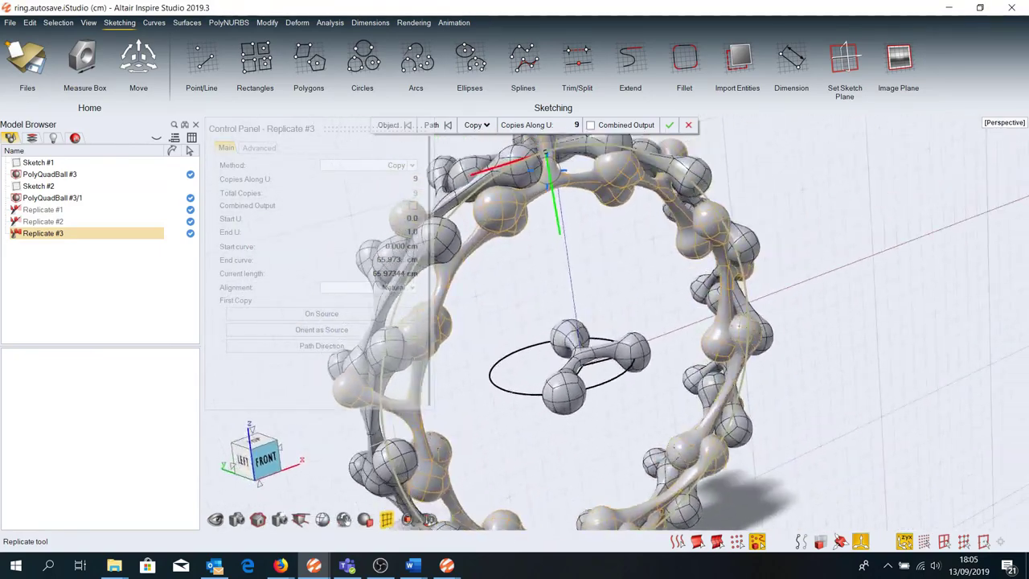
# Set the third layer's copies along the path to 13
pyautogui.write('8')
pyautogui.press('Return')
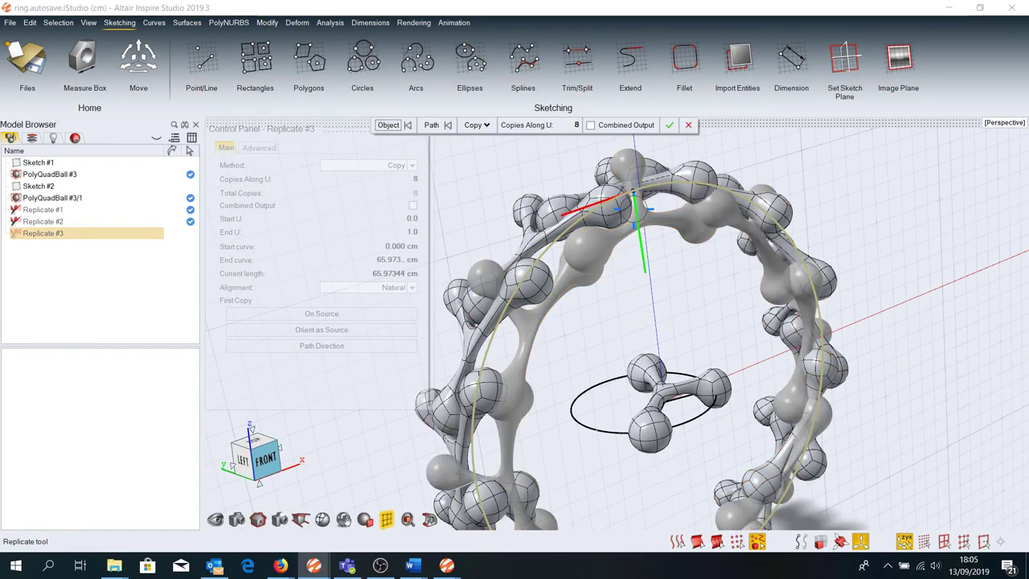
pyautogui.write('13')
pyautogui.press('Return')
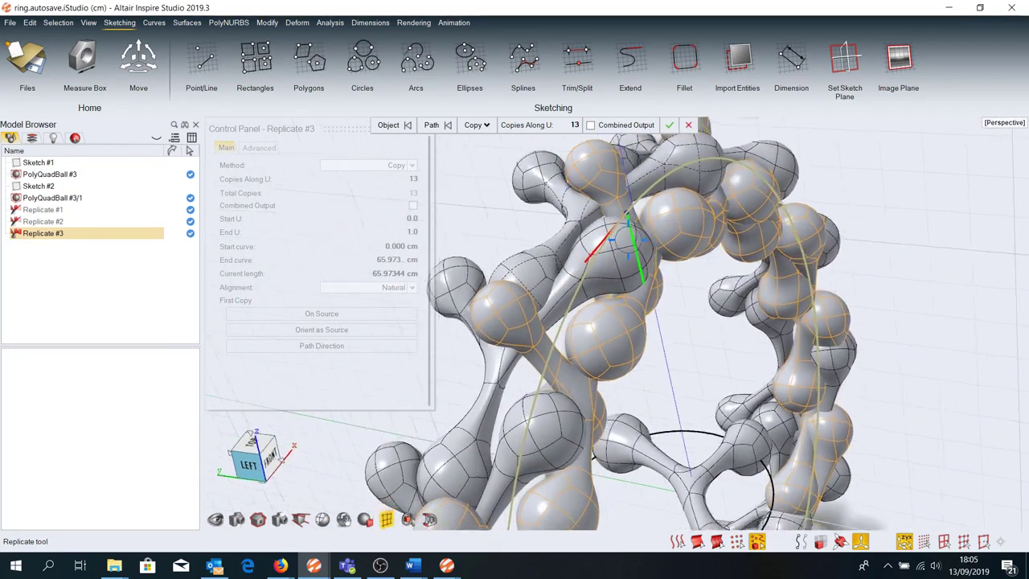
# Rotate the third-layer copies around the ring about Z and shift them along Y
pyautogui.press('m')
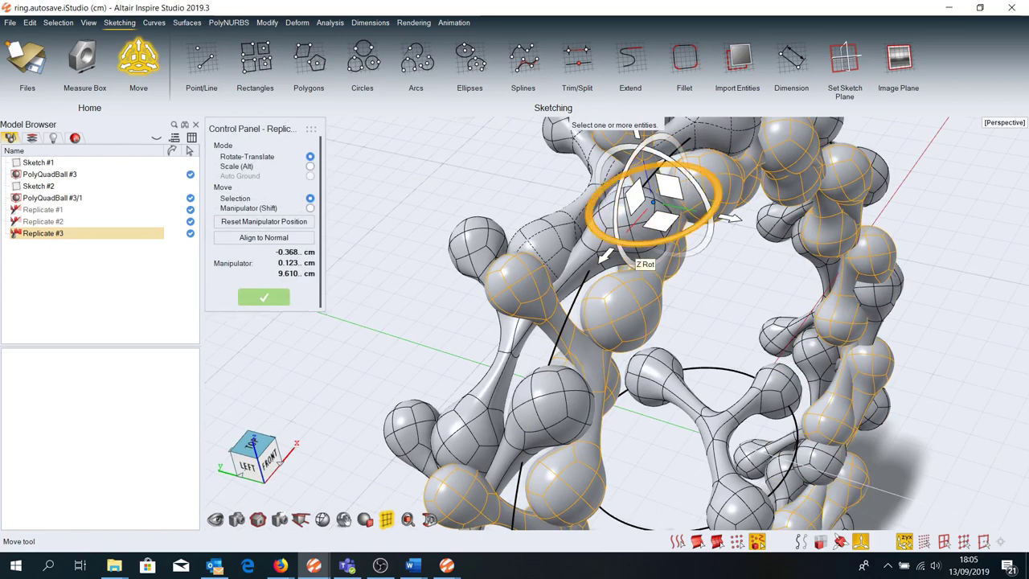
pyautogui.moveTo(635, 251); pyautogui.dragTo(641, 244)
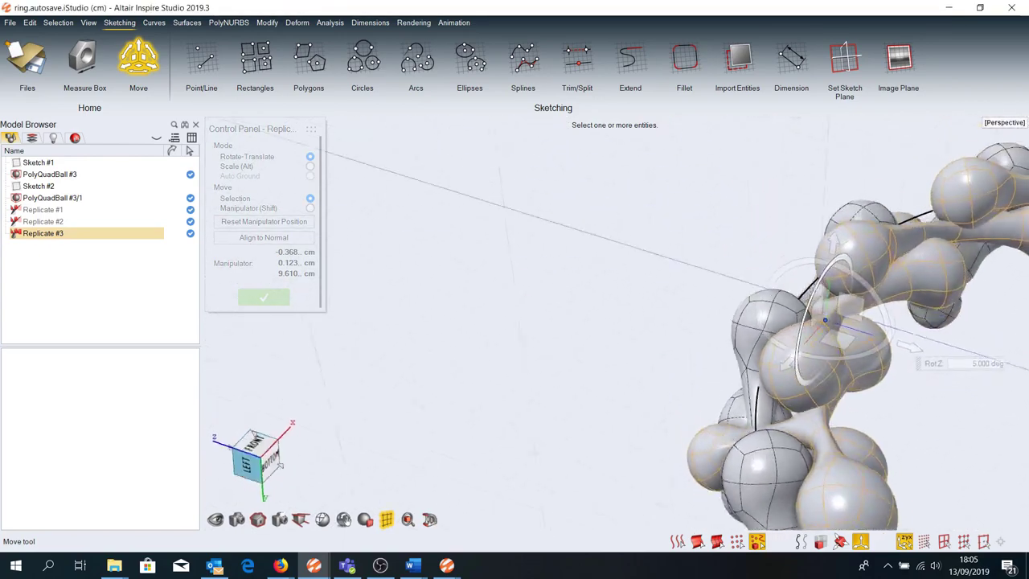
pyautogui.moveTo(790, 154); pyautogui.dragTo(724, 167)
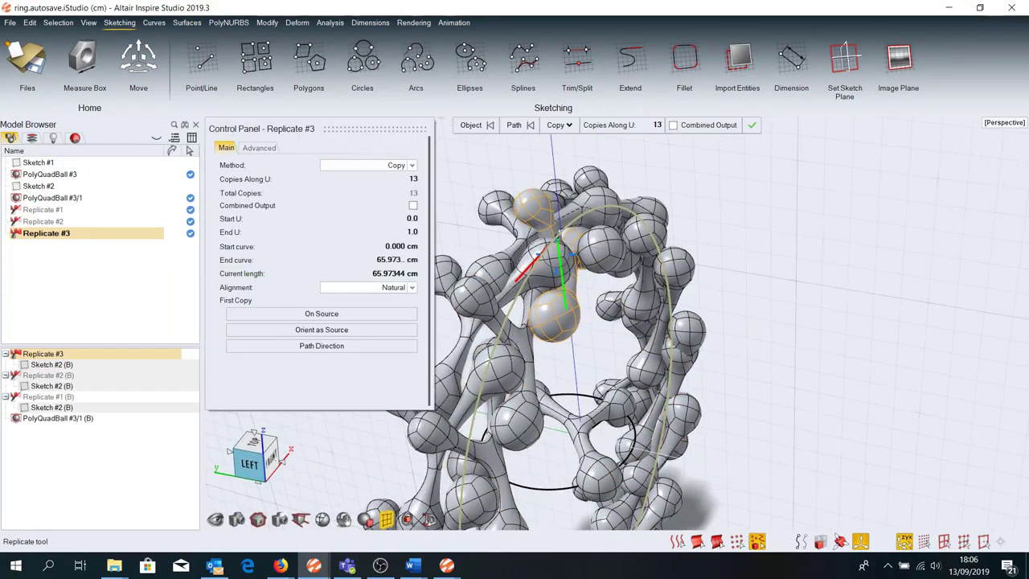
pyautogui.press('m')
pyautogui.moveTo(635, 268); pyautogui.dragTo(645, 272)
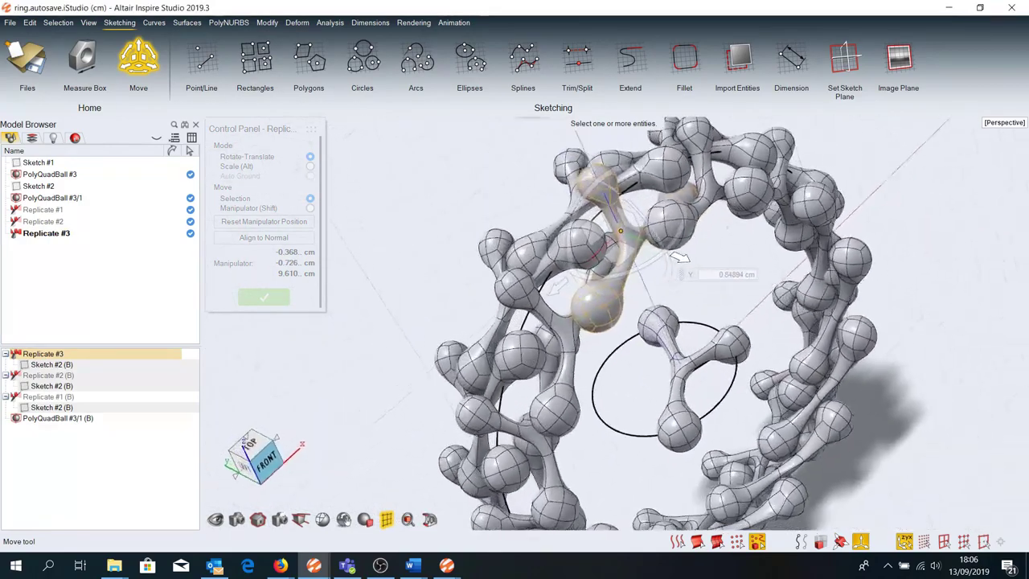
pyautogui.moveTo(670, 255)
pyautogui.mouseDown()
pyautogui.moveTo(678, 257)
pyautogui.moveTo(656, 248)
pyautogui.mouseUp()
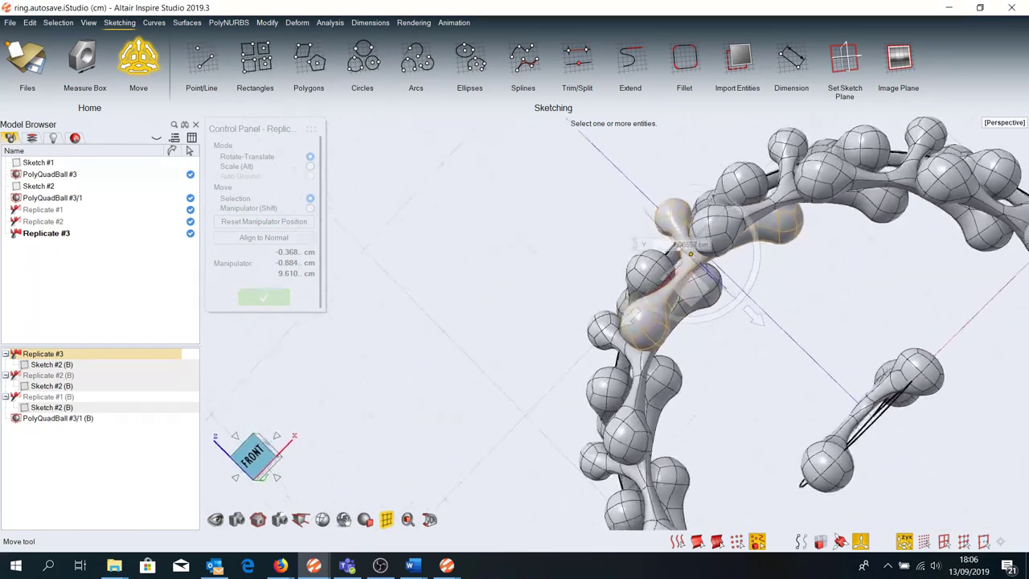
# Commit the third replicated layer as a combined output
pyautogui.scroll(-3, 658, 249)
pyautogui.rightClick(658, 249)
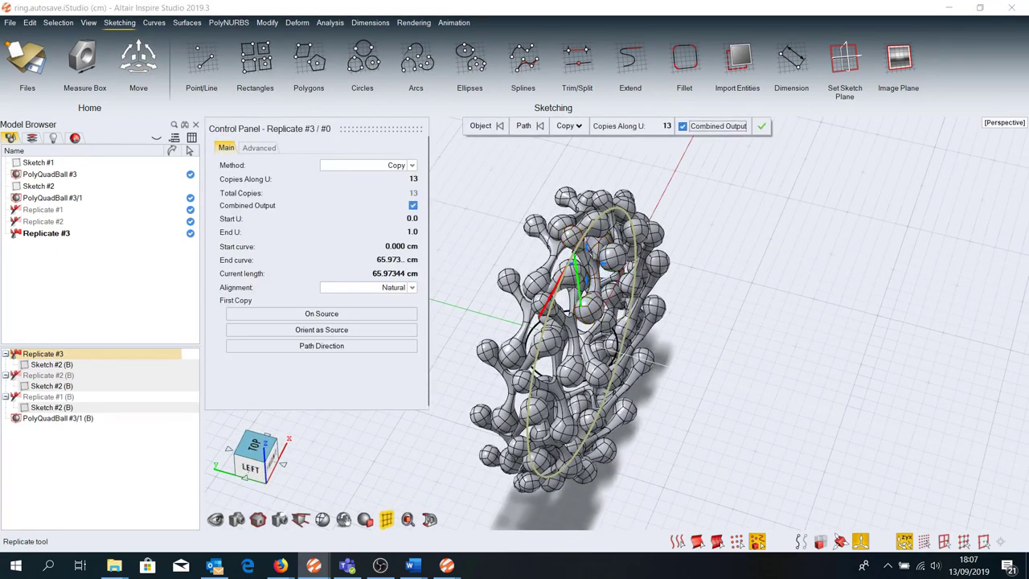
pyautogui.click(762, 127)
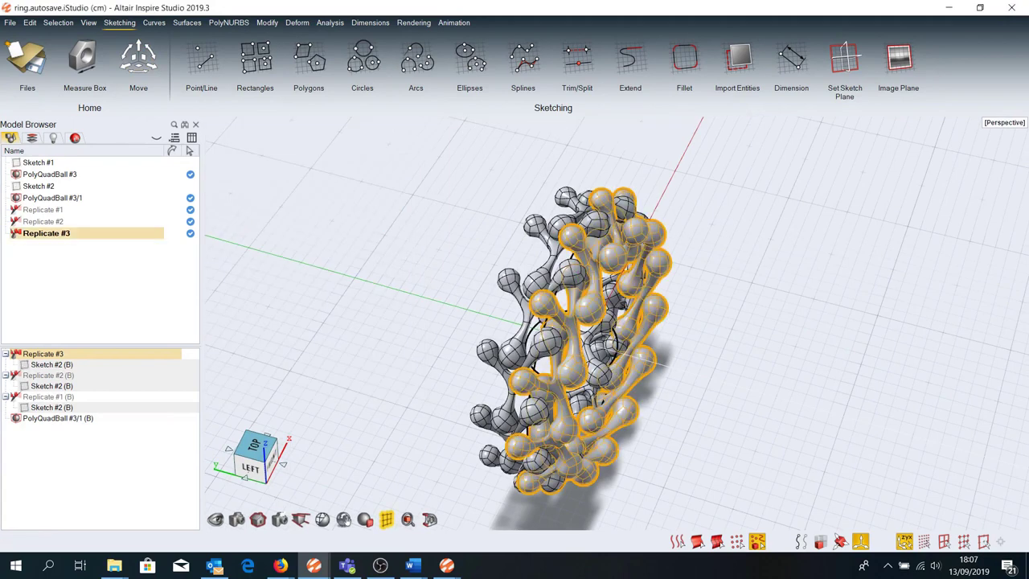
pyautogui.press('space')
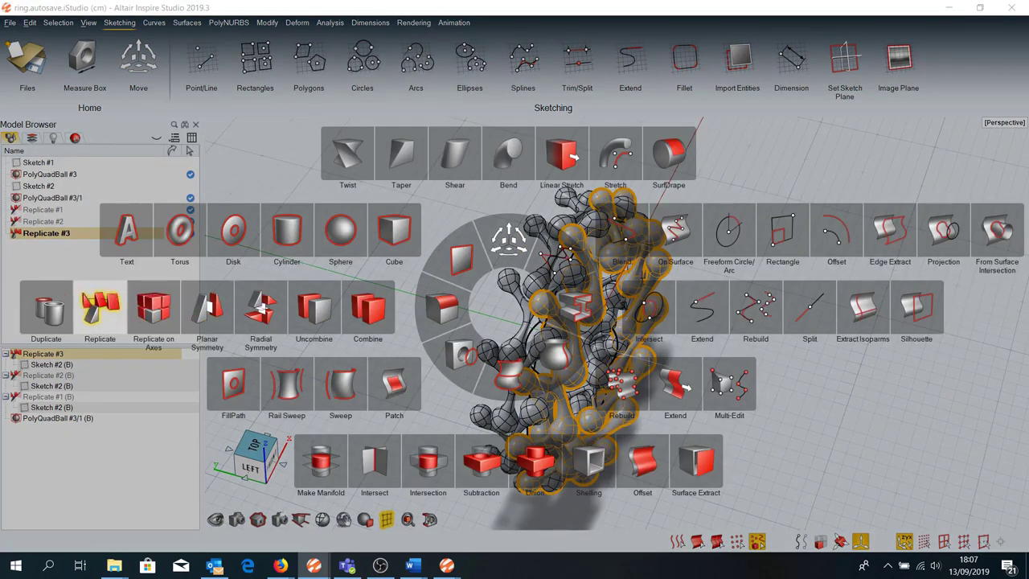
# Duplicate Replicate #3, rotating the copy 95° and 180° about Z and sliding it along Y
pyautogui.click(46, 308)
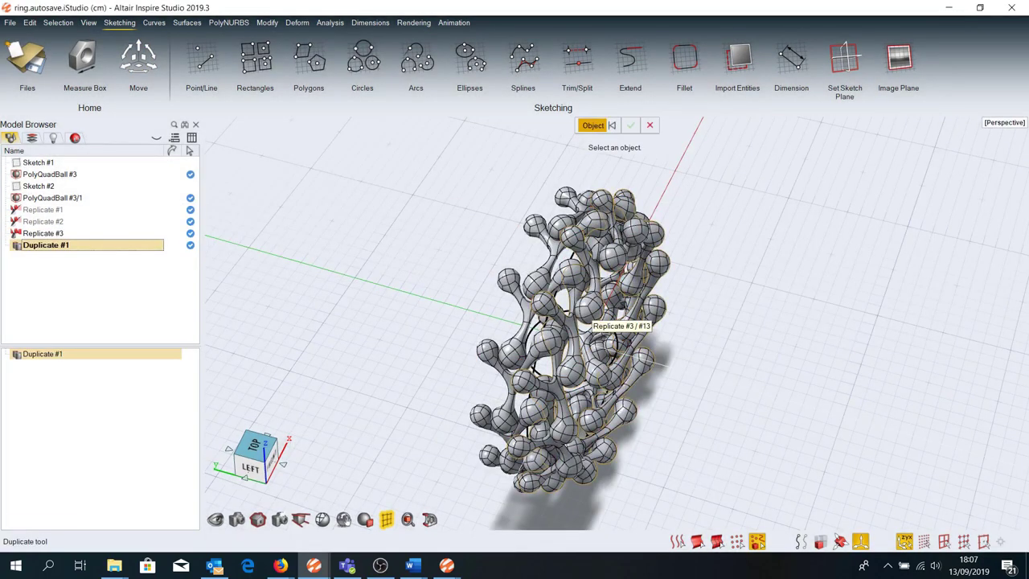
pyautogui.click(590, 319)
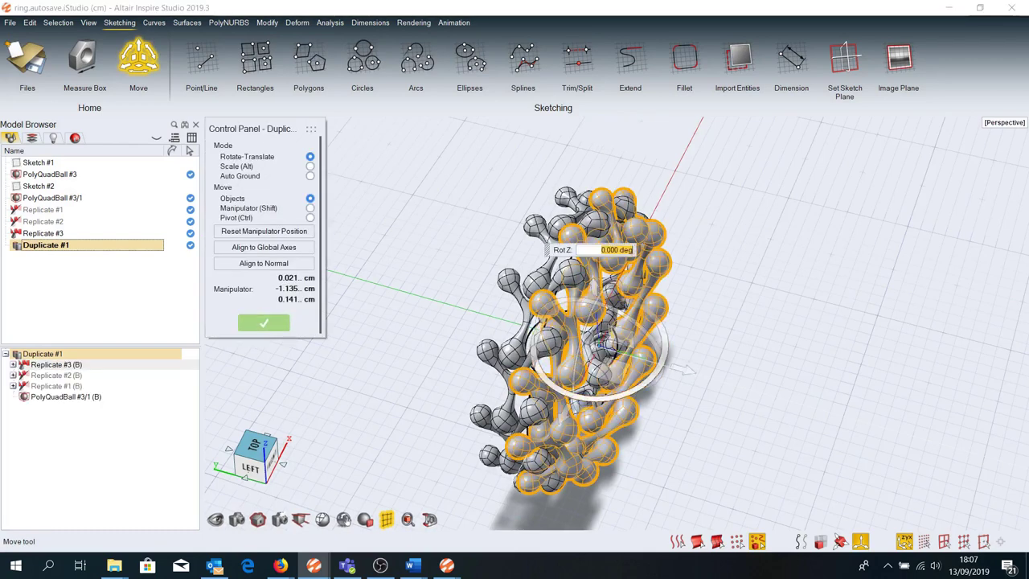
pyautogui.write('95')
pyautogui.press('Return')
pyautogui.write('180')
pyautogui.press('Return')
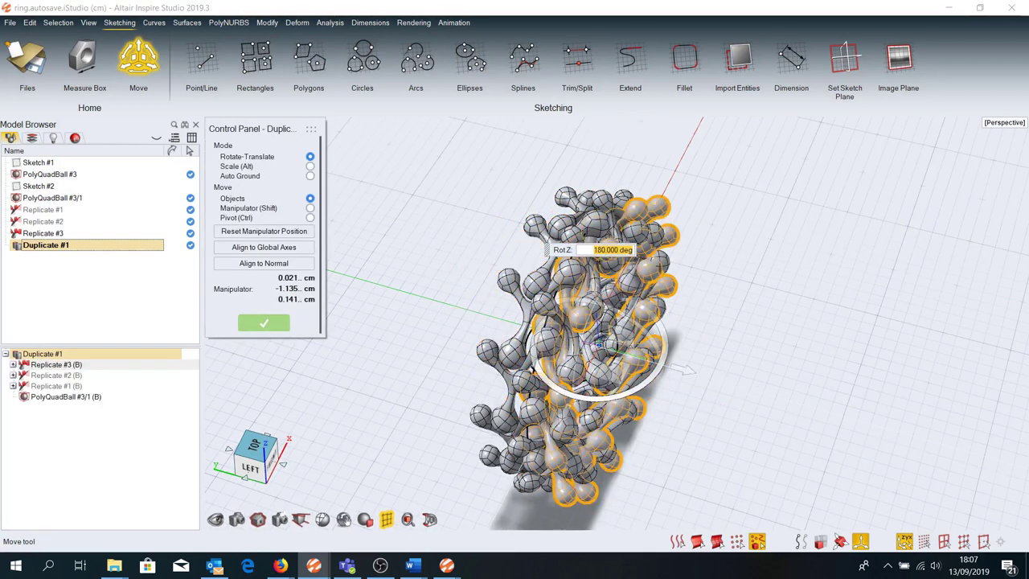
pyautogui.moveTo(684, 370)
pyautogui.mouseDown()
pyautogui.moveTo(692, 378)
pyautogui.moveTo(643, 363)
pyautogui.mouseUp()
# Tilt the duplicate 10° about Y and fine-tune its Y offset to about -0.24 cm
pyautogui.moveTo(660, 366)
pyautogui.mouseDown(button='right')
pyautogui.moveTo(663, 320)
pyautogui.moveTo(756, 427)
pyautogui.mouseUp(button='right')
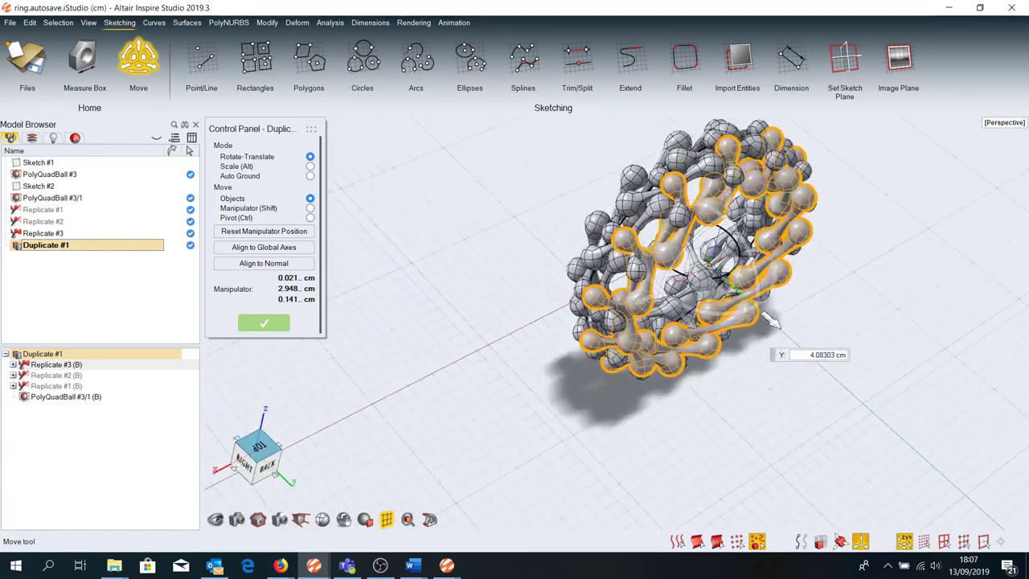
pyautogui.scroll(3, 804, 356)
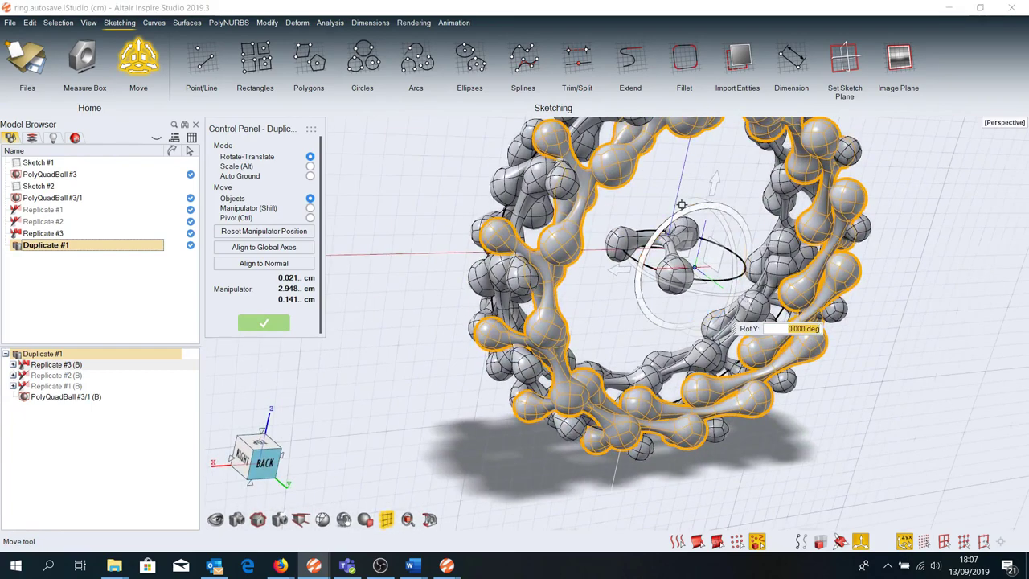
pyautogui.moveTo(682, 206); pyautogui.dragTo(690, 206)
pyautogui.moveTo(690, 205); pyautogui.dragTo(680, 273, button='middle')
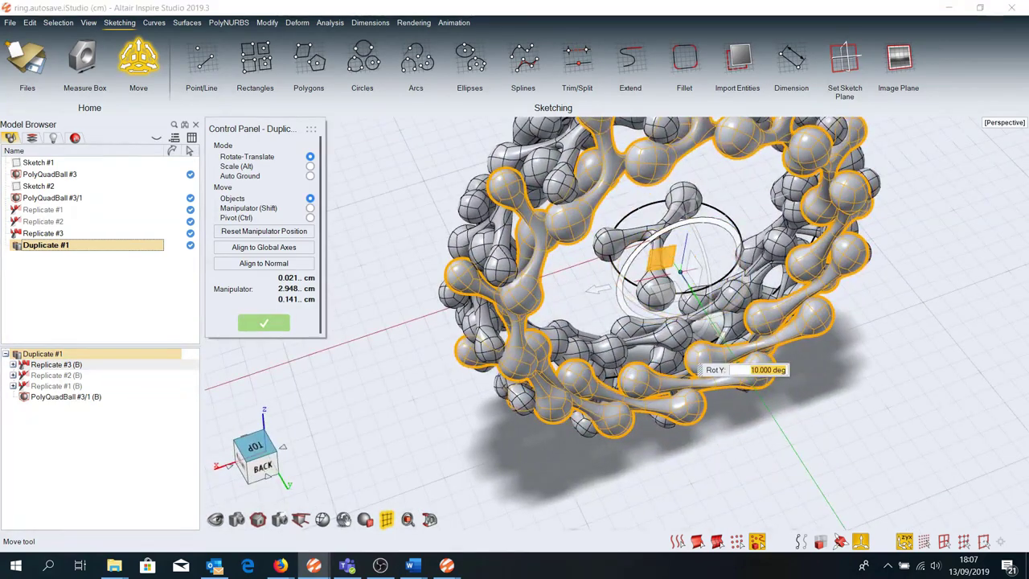
pyautogui.moveTo(679, 273); pyautogui.dragTo(672, 267, button='middle')
pyautogui.moveTo(696, 320); pyautogui.dragTo(699, 324)
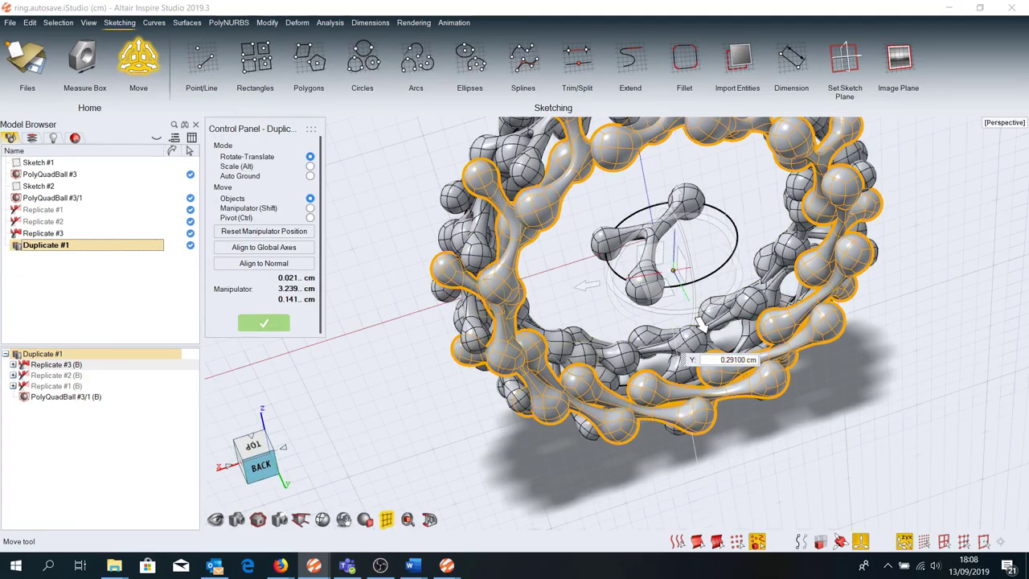
pyautogui.moveTo(700, 324)
pyautogui.mouseDown(button='middle')
pyautogui.moveTo(768, 286)
pyautogui.moveTo(733, 286)
pyautogui.moveTo(744, 282)
pyautogui.moveTo(735, 275)
pyautogui.mouseUp(button='middle')
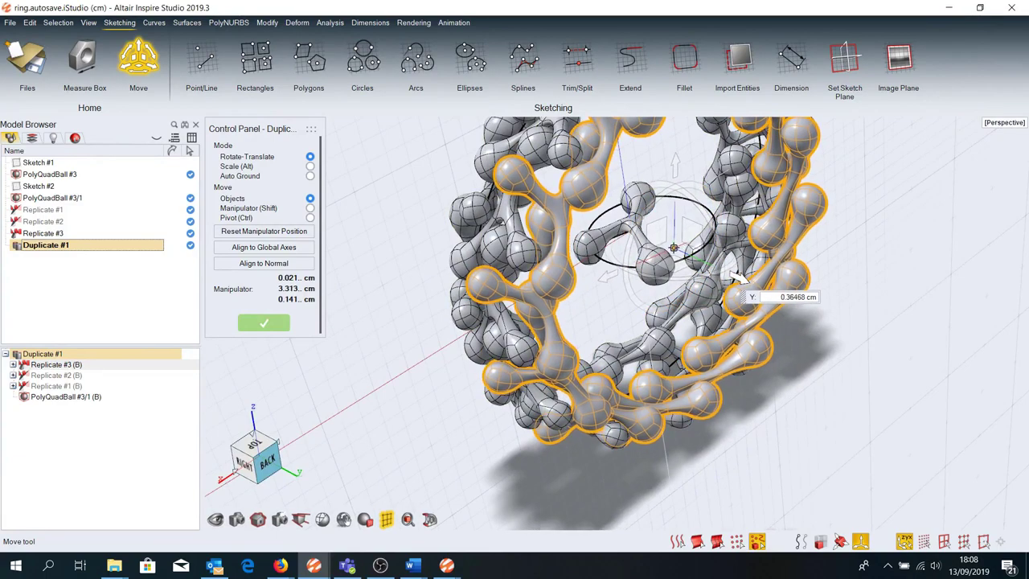
pyautogui.moveTo(736, 275); pyautogui.dragTo(728, 271)
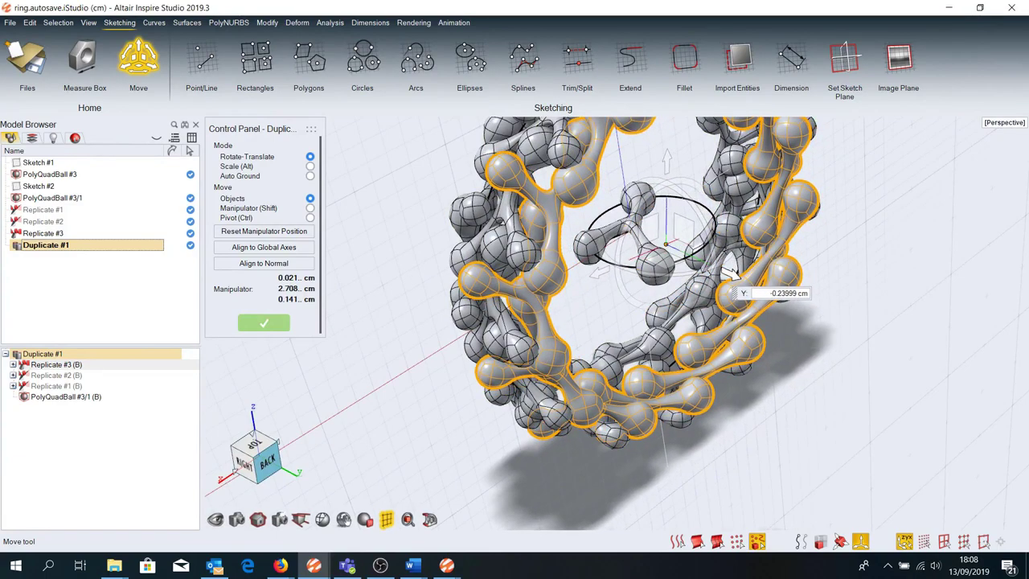
pyautogui.press('Escape')
pyautogui.moveTo(728, 273); pyautogui.dragTo(772, 266, button='middle')
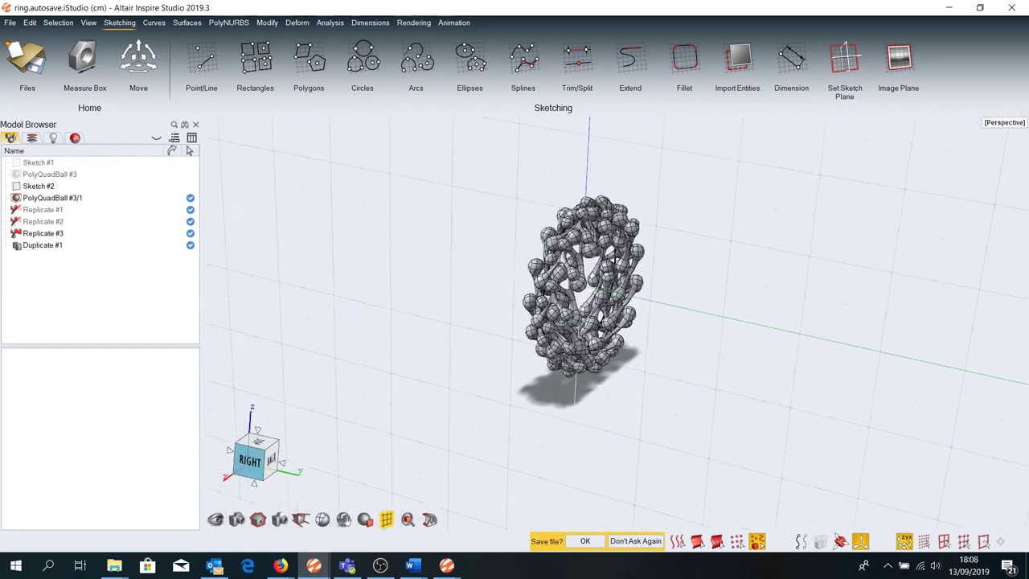
# Give the whole ring the Brass material from the Metals material library
pyautogui.moveTo(438, 187); pyautogui.dragTo(630, 421)
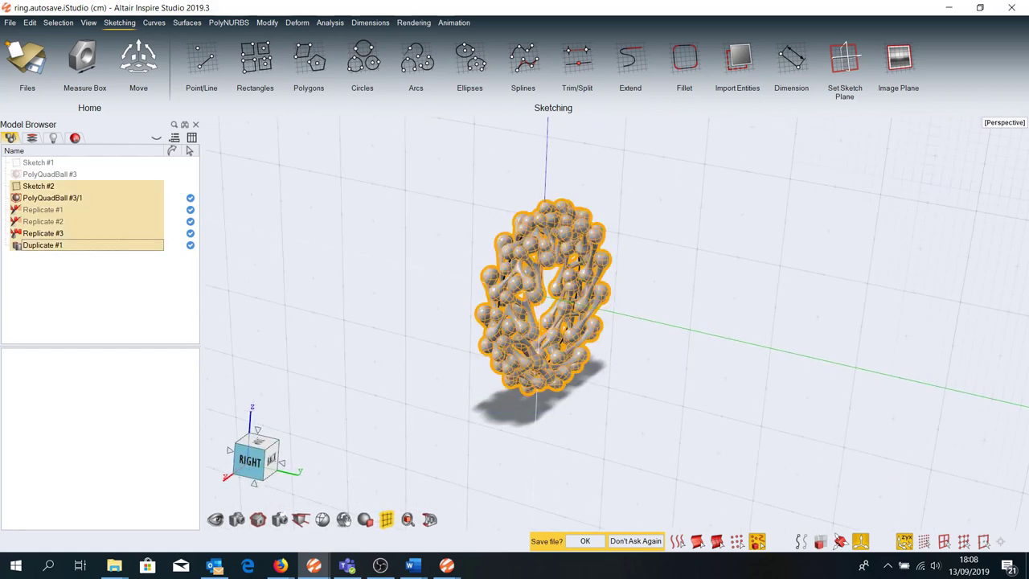
pyautogui.click(413, 23)
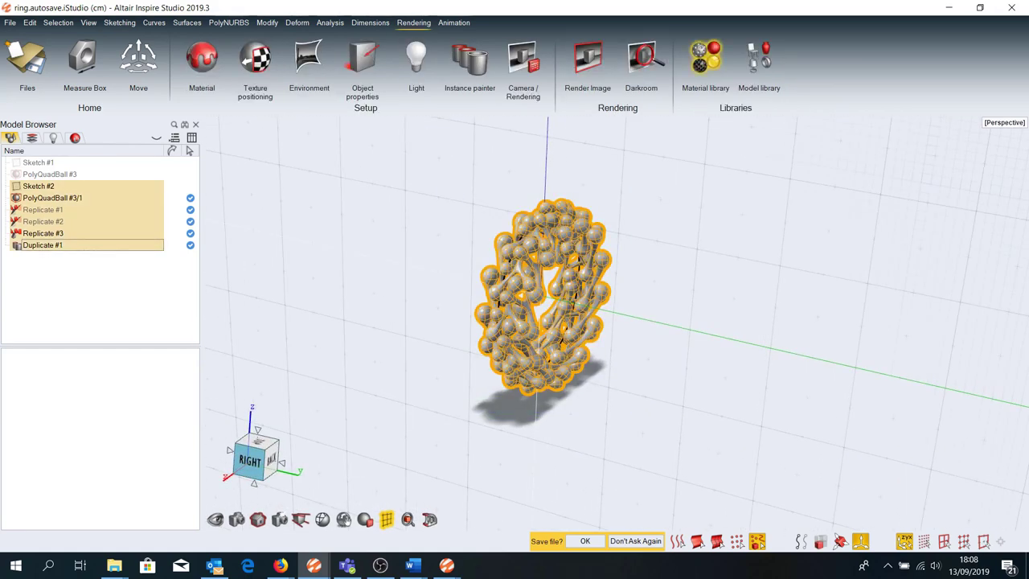
pyautogui.click(705, 65)
pyautogui.click(669, 217)
pyautogui.click(785, 326)
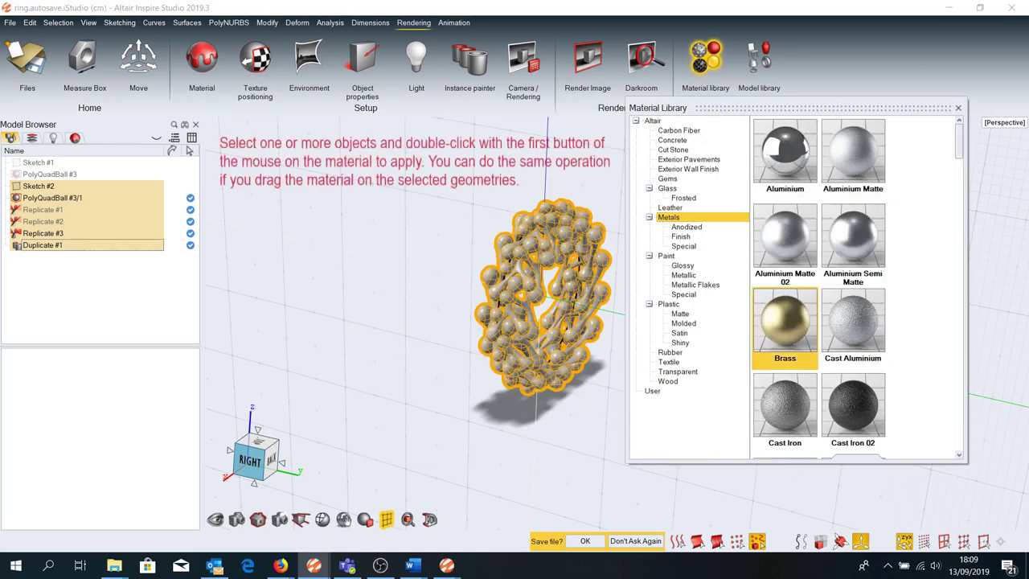
# Select the Duplicate #1 modules, then clear the selection and shift the library panel right
pyautogui.click(46, 245)
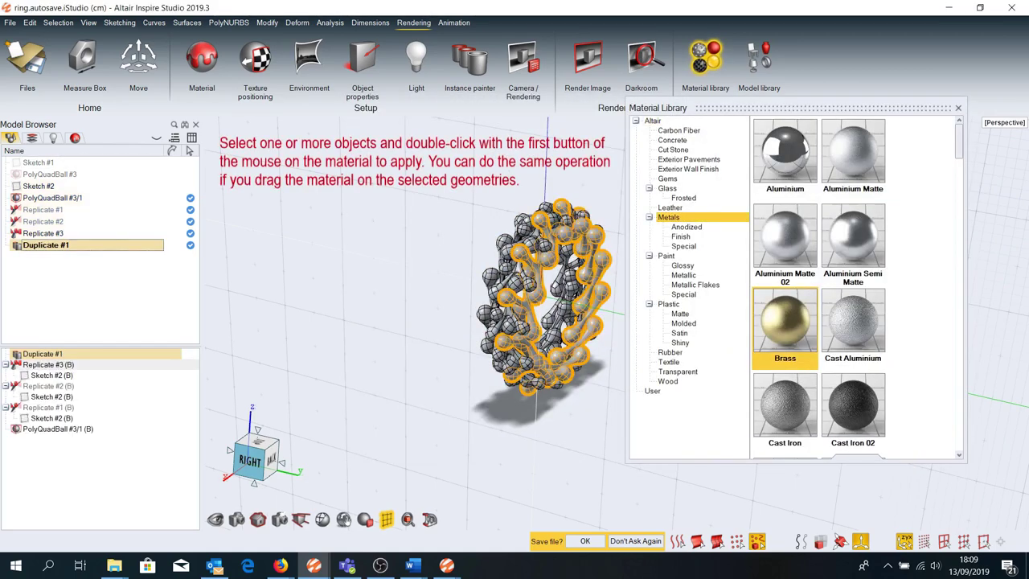
pyautogui.scroll(-2, 820, 245)
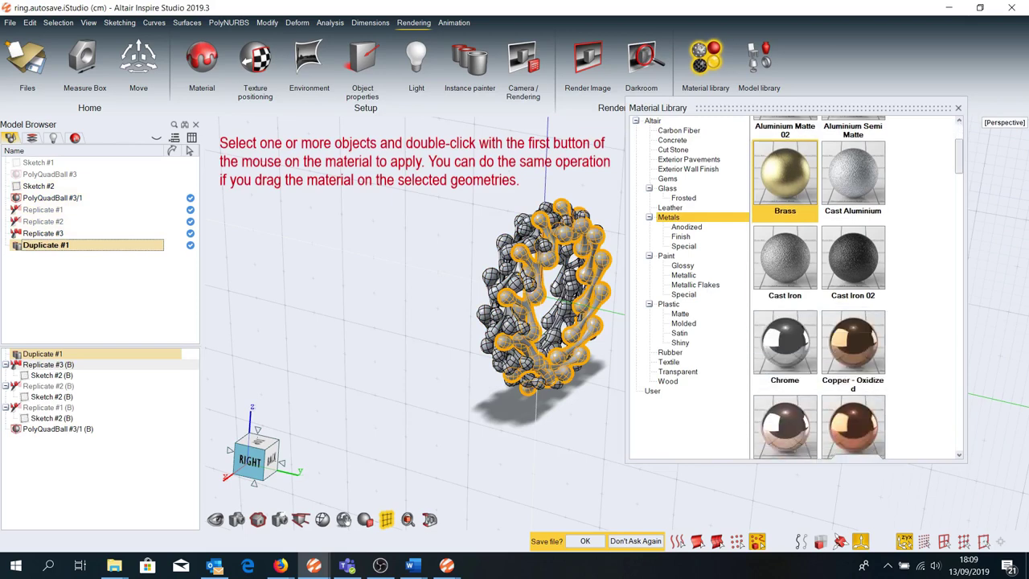
pyautogui.scroll(-2, 821, 246)
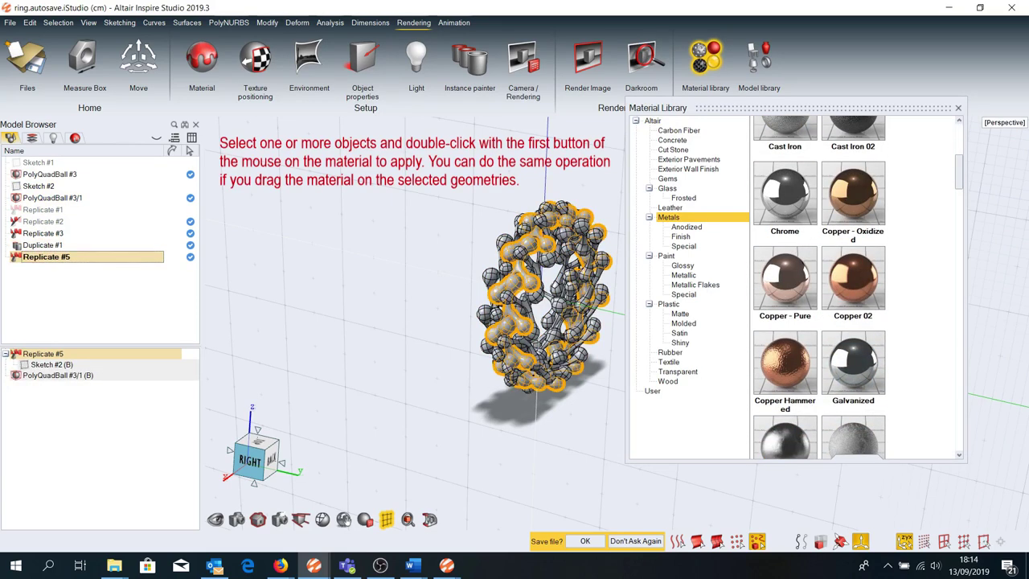
pyautogui.press('Escape')
pyautogui.moveTo(804, 108); pyautogui.dragTo(879, 106)
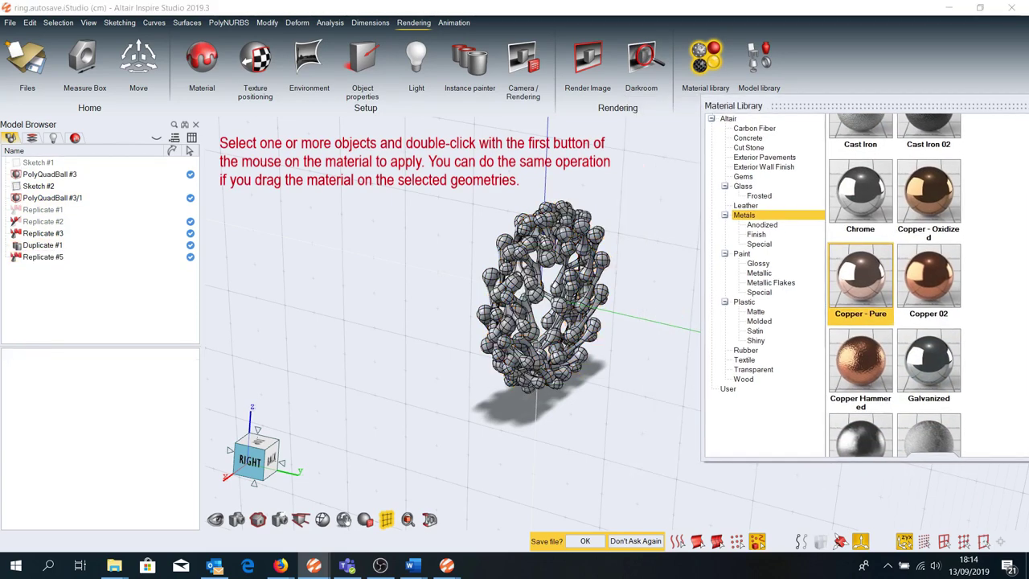
pyautogui.scroll(4, 587, 254)
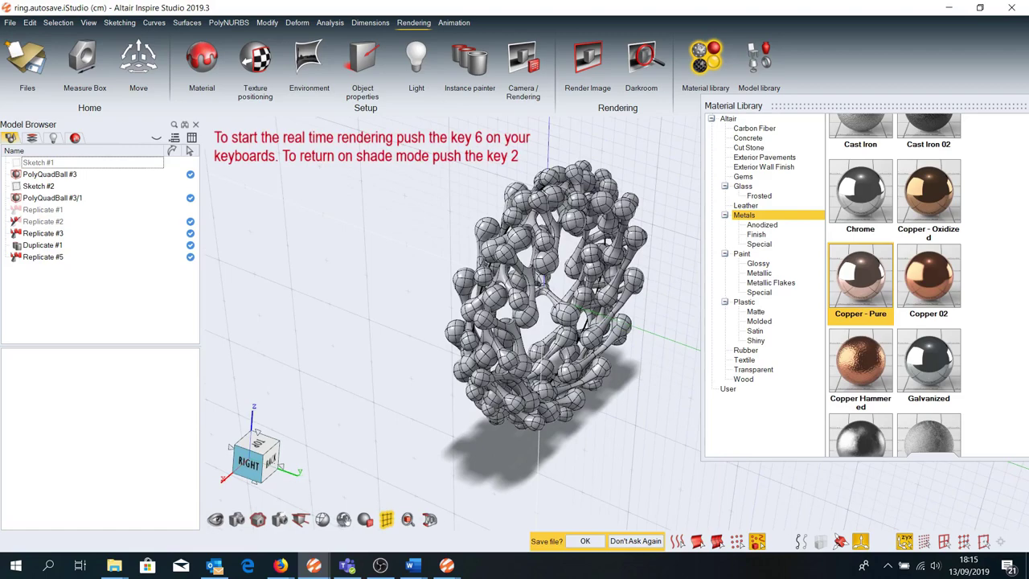
# Preview the ring in live render and apply Titanium to the Replicate #3 modules
pyautogui.press('6')
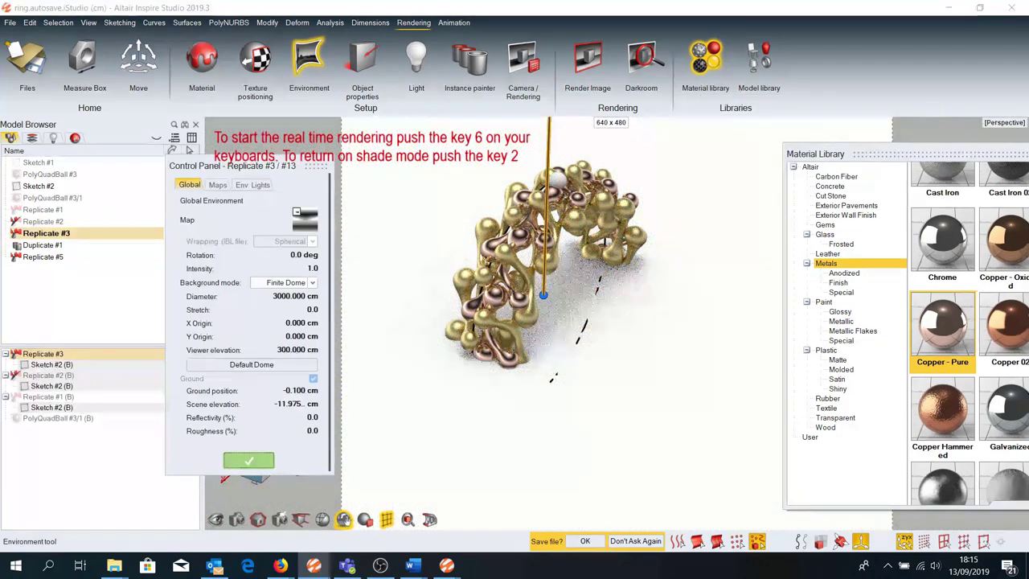
pyautogui.moveTo(884, 154); pyautogui.dragTo(725, 180)
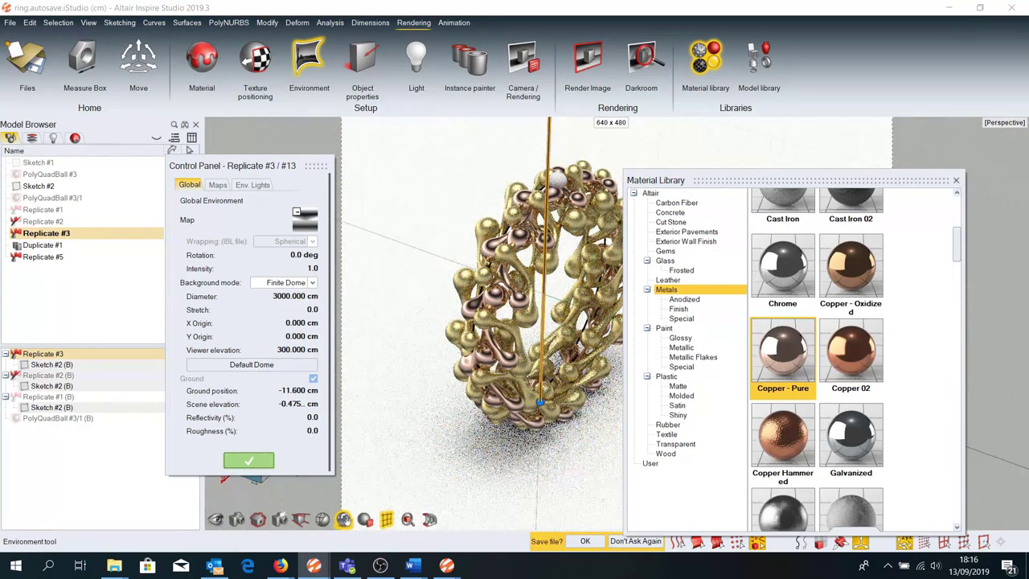
pyautogui.click(248, 460)
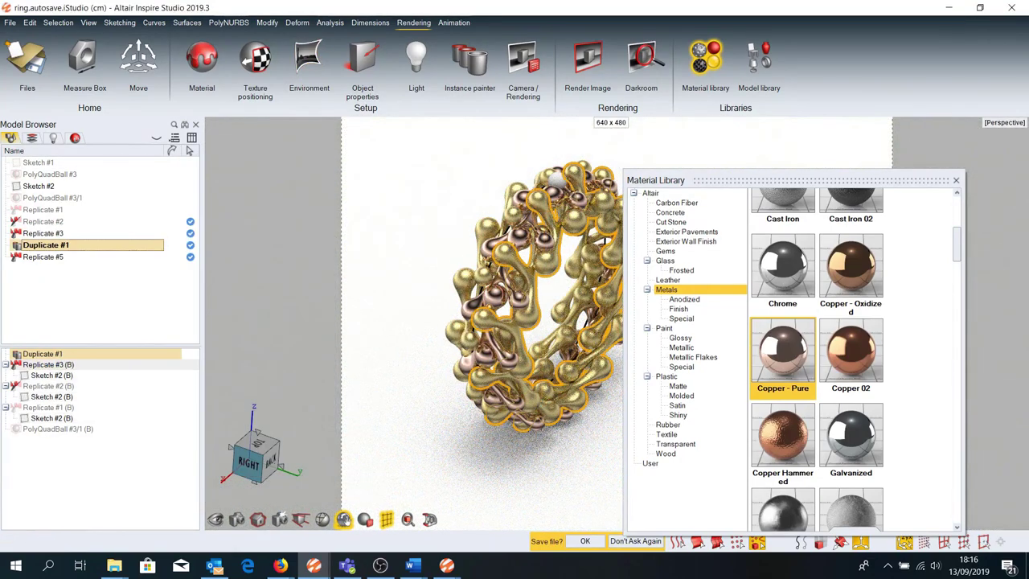
pyautogui.scroll(-2, 817, 358)
pyautogui.scroll(-5, 816, 358)
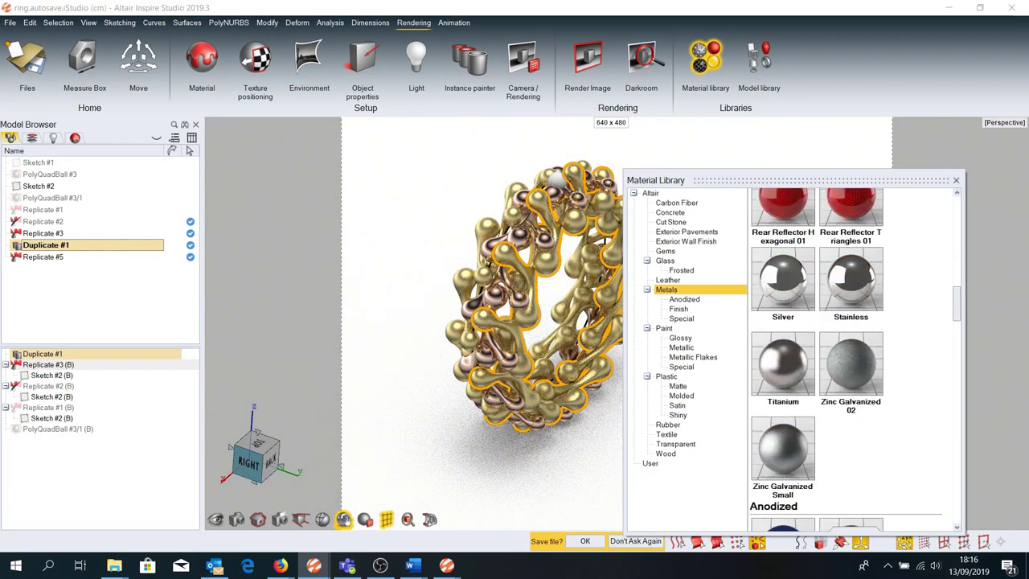
pyautogui.moveTo(783, 362); pyautogui.dragTo(483, 241)
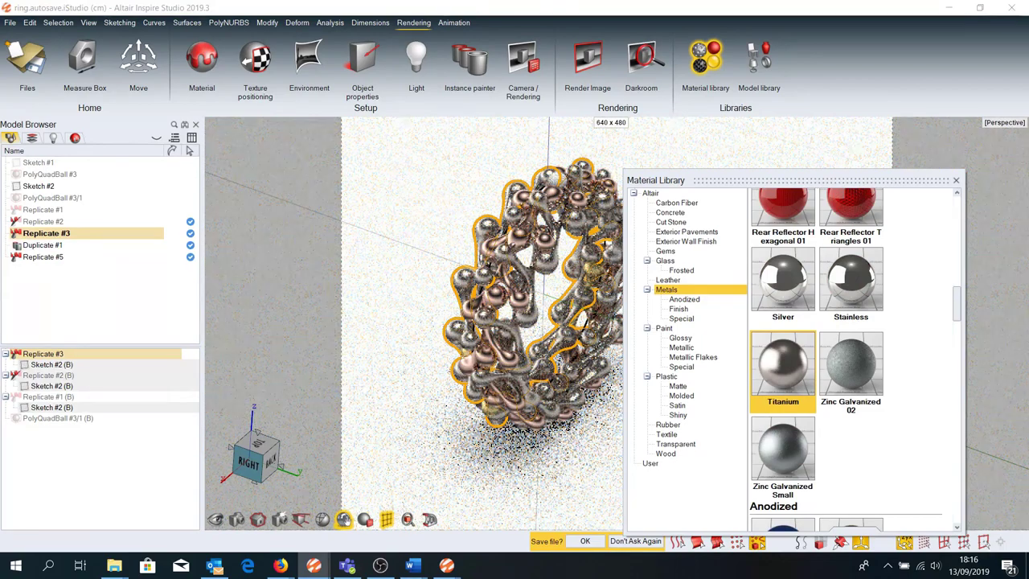
pyautogui.click(956, 180)
# Turn off live render, view the ring from the back, and begin a NURBS profile curve beneath it
pyautogui.click(344, 519)
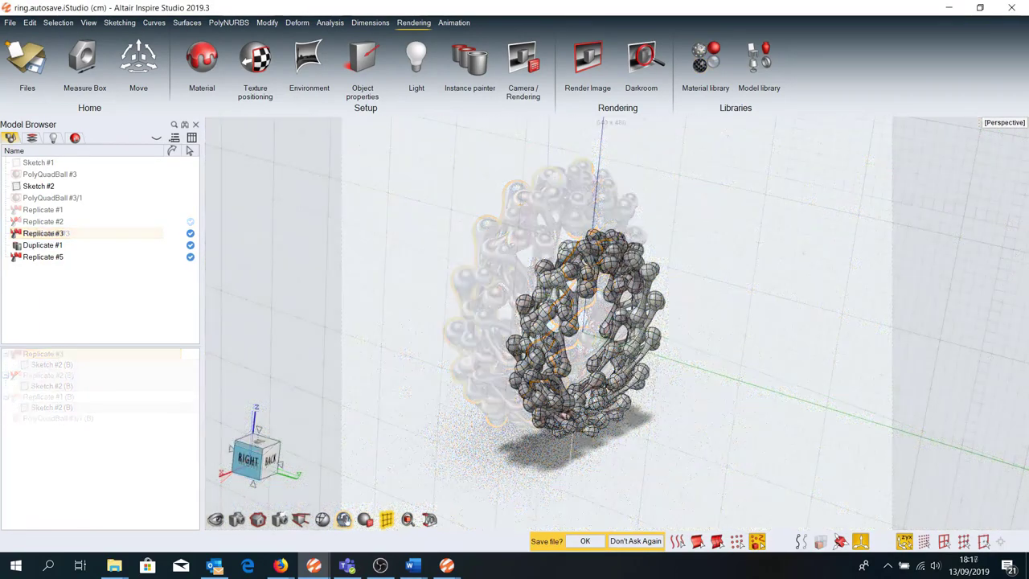
pyautogui.click(269, 460)
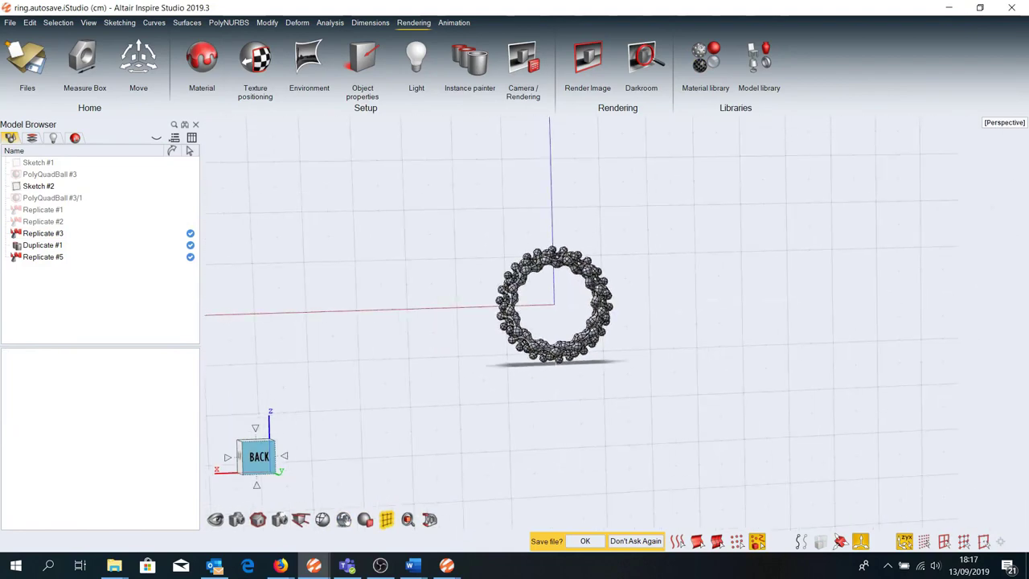
pyautogui.click(154, 23)
pyautogui.click(201, 58)
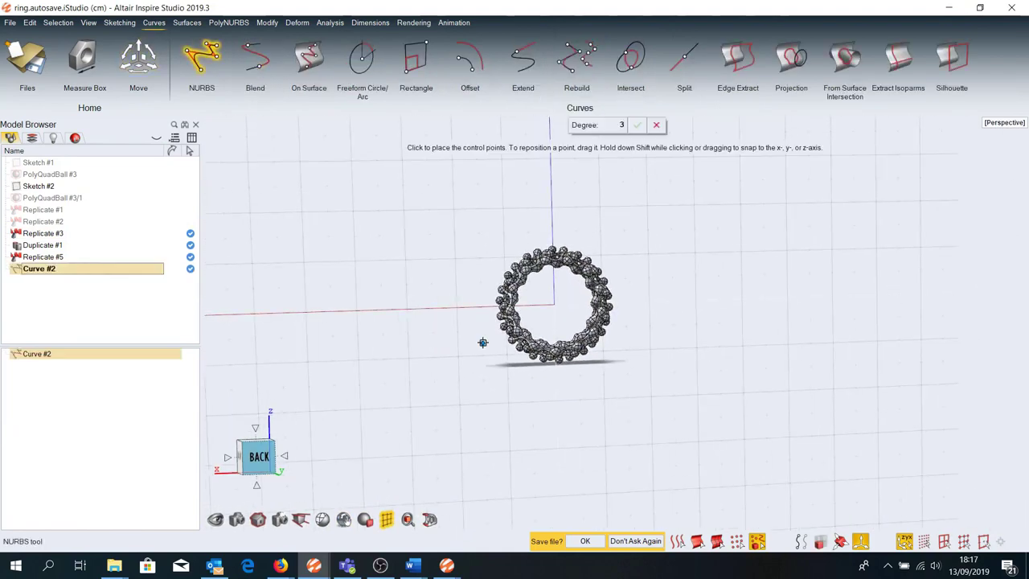
pyautogui.scroll(2, 537, 393)
pyautogui.scroll(2, 483, 439)
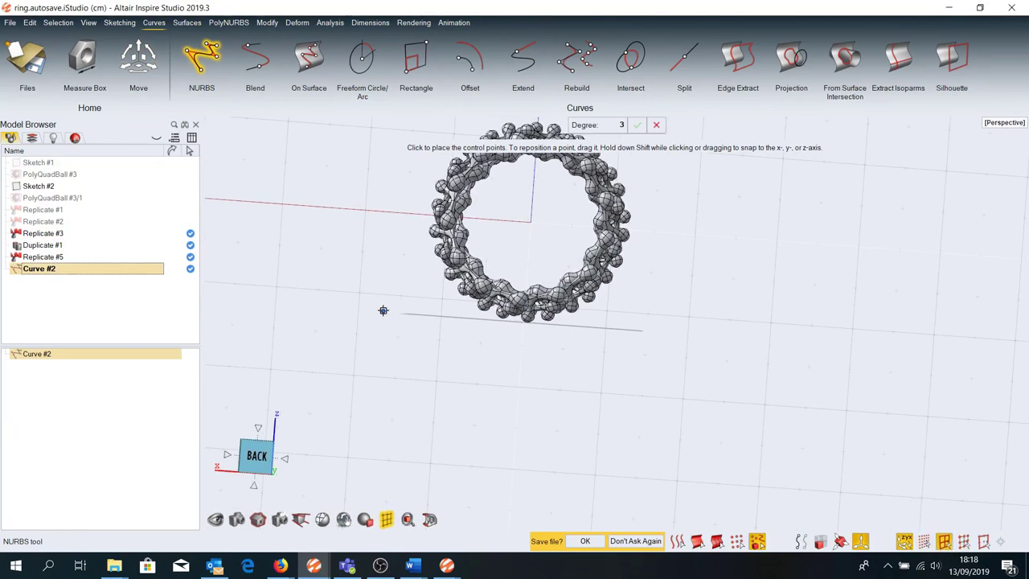
pyautogui.click(639, 330)
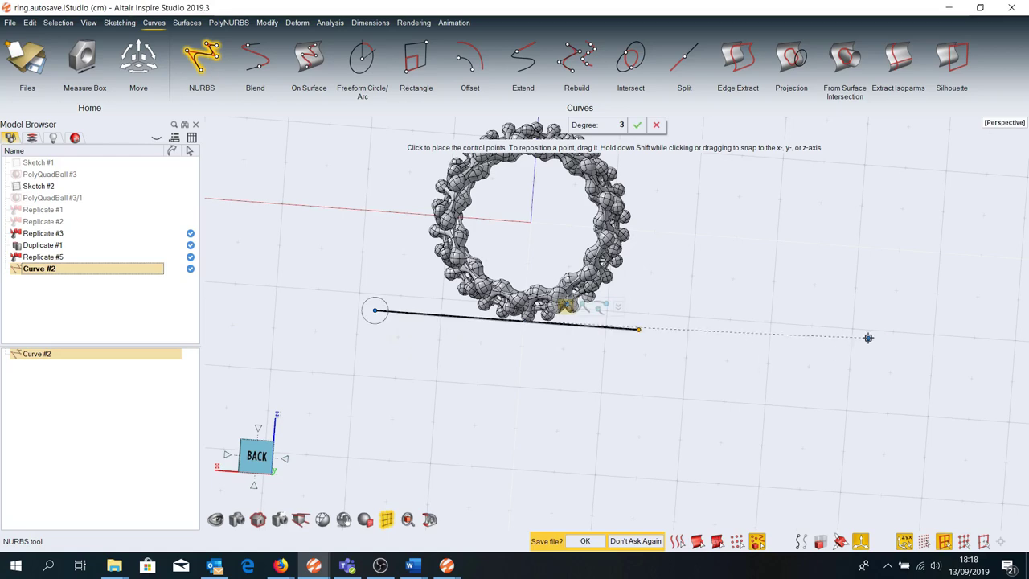
pyautogui.click(884, 347)
# Add curve points bending upward to a top end at the upper right
pyautogui.scroll(-3, 858, 361)
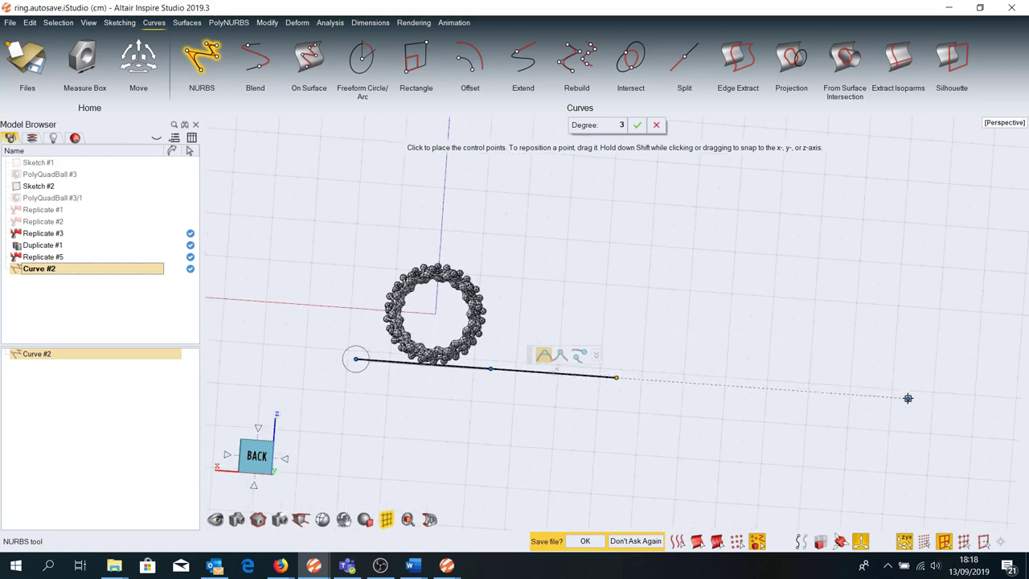
pyautogui.click(896, 397)
pyautogui.scroll(-3, 970, 322)
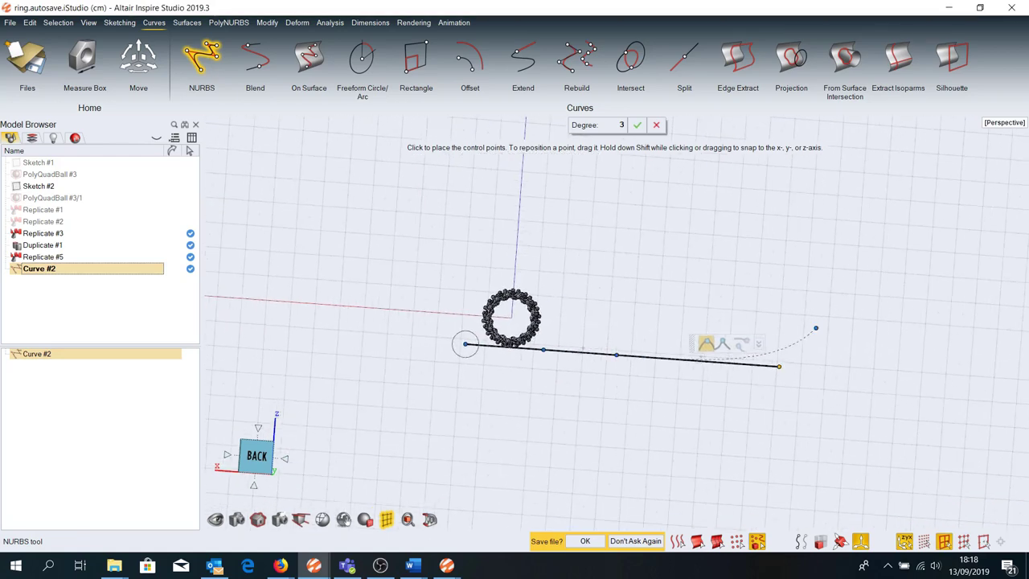
pyautogui.click(946, 338)
pyautogui.scroll(1, 952, 197)
pyautogui.scroll(-2, 906, 160)
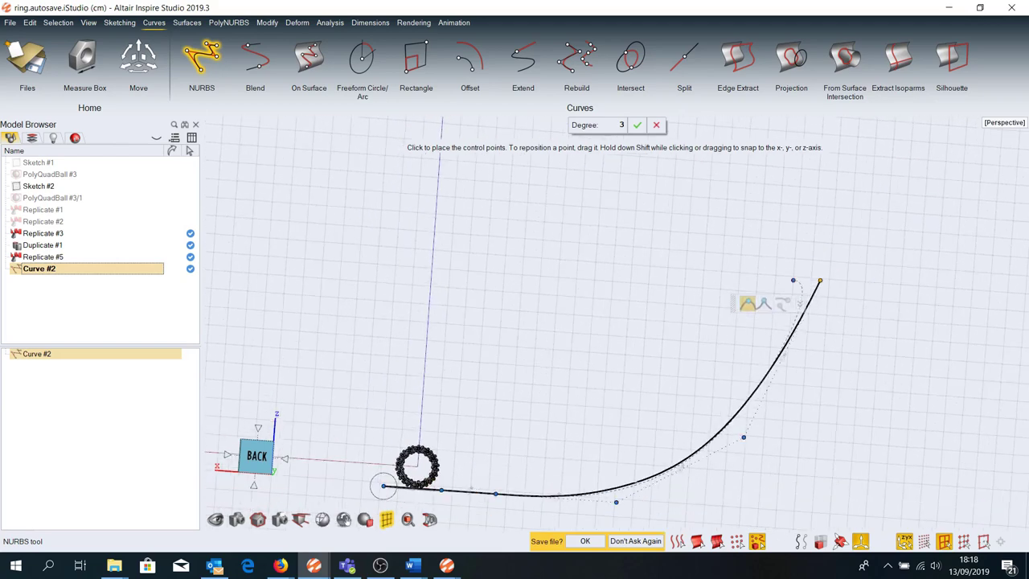
pyautogui.click(889, 152)
# Drag control points to sharpen the bend and raise the curve's end into a steep sweep
pyautogui.moveTo(820, 277); pyautogui.dragTo(851, 303)
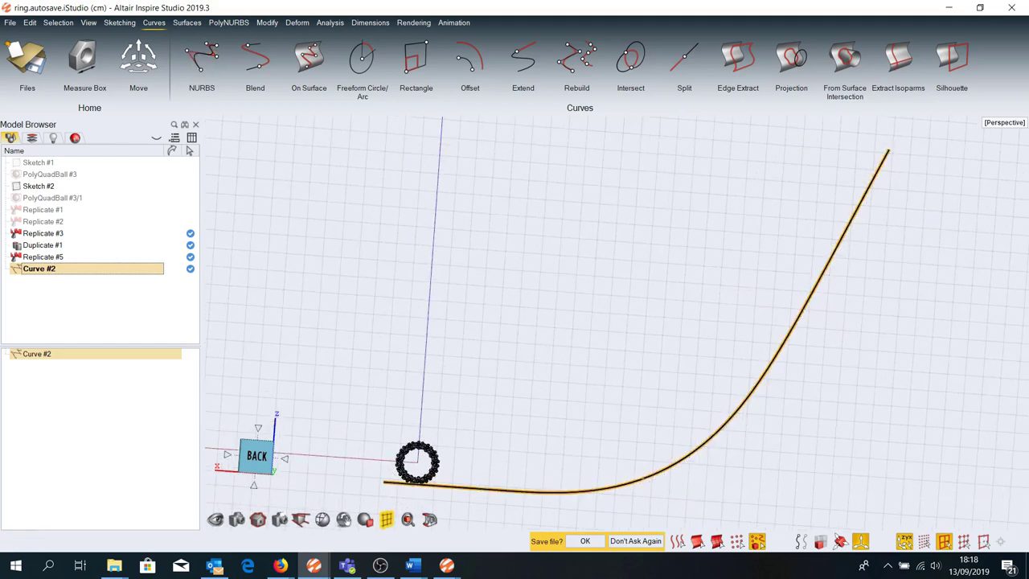
pyautogui.moveTo(788, 326); pyautogui.dragTo(759, 223, button='middle')
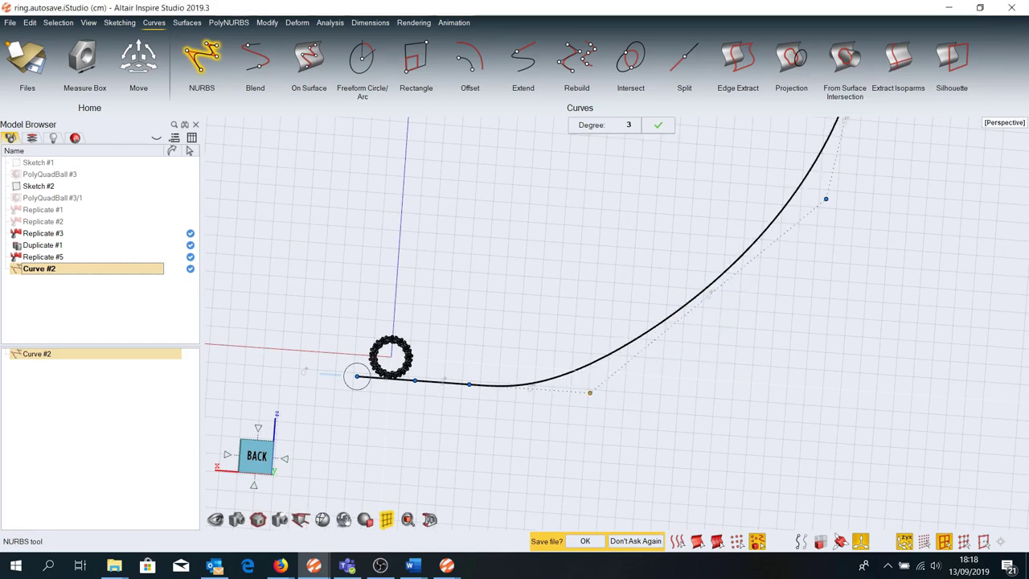
pyautogui.moveTo(589, 393); pyautogui.dragTo(734, 410)
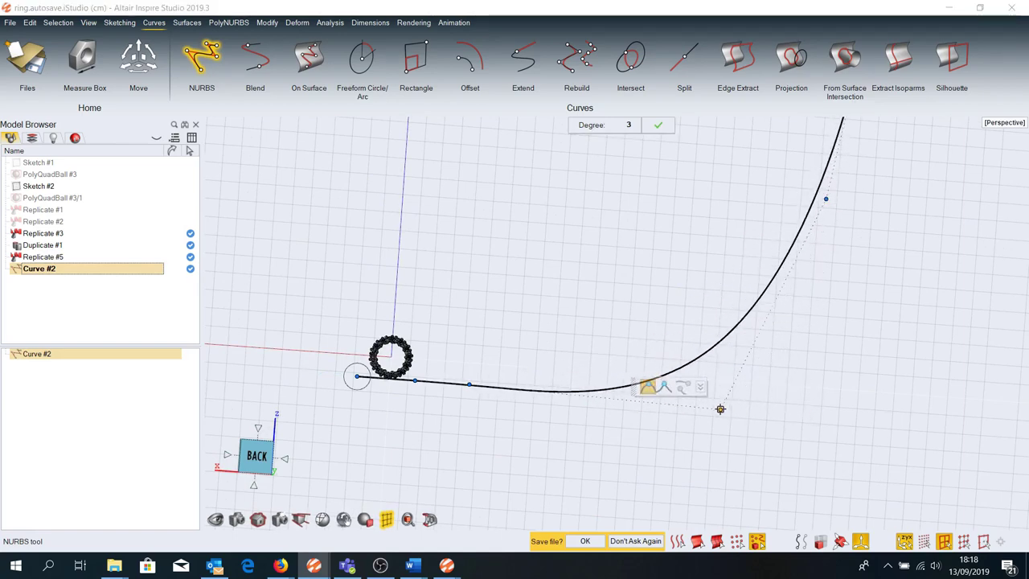
pyautogui.scroll(-3, 715, 368)
pyautogui.scroll(-2, 715, 367)
pyautogui.moveTo(800, 285); pyautogui.dragTo(810, 287)
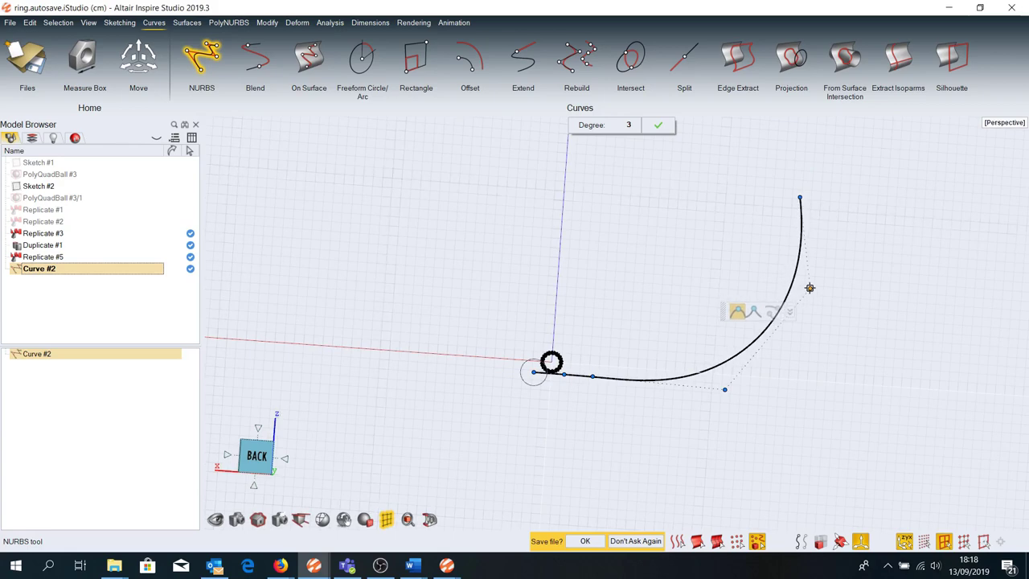
pyautogui.moveTo(799, 197); pyautogui.dragTo(808, 152)
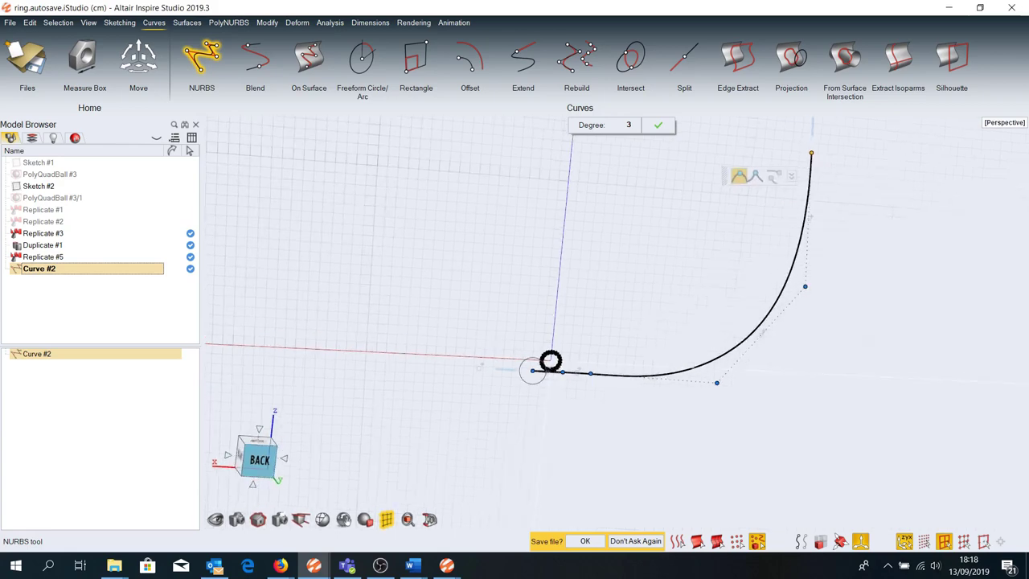
pyautogui.moveTo(808, 152); pyautogui.dragTo(499, 290, button='right')
pyautogui.scroll(2, 499, 290)
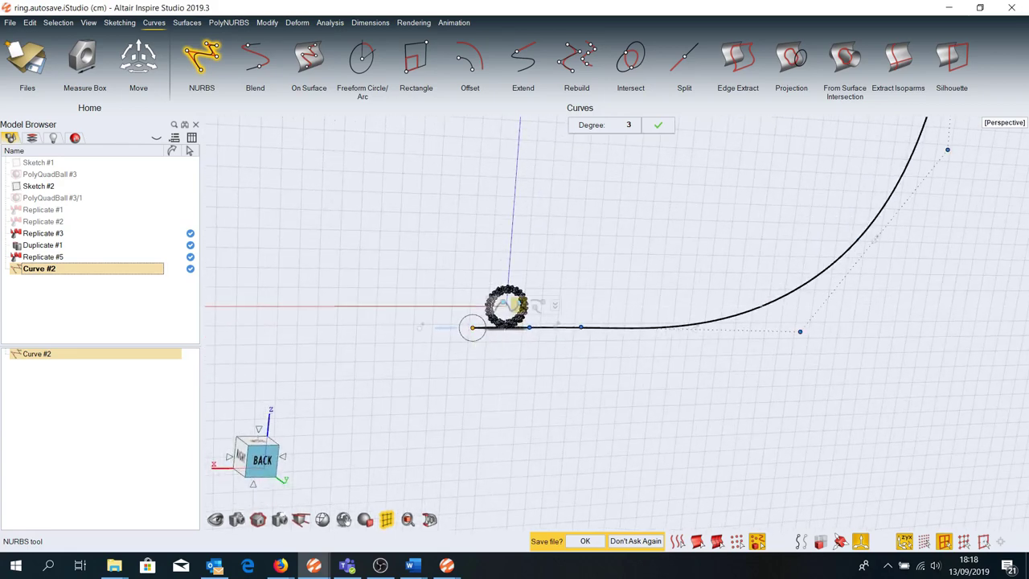
# Move the curve's start point along X to 110 cm
pyautogui.press('m')
pyautogui.moveTo(473, 328); pyautogui.dragTo(261, 330)
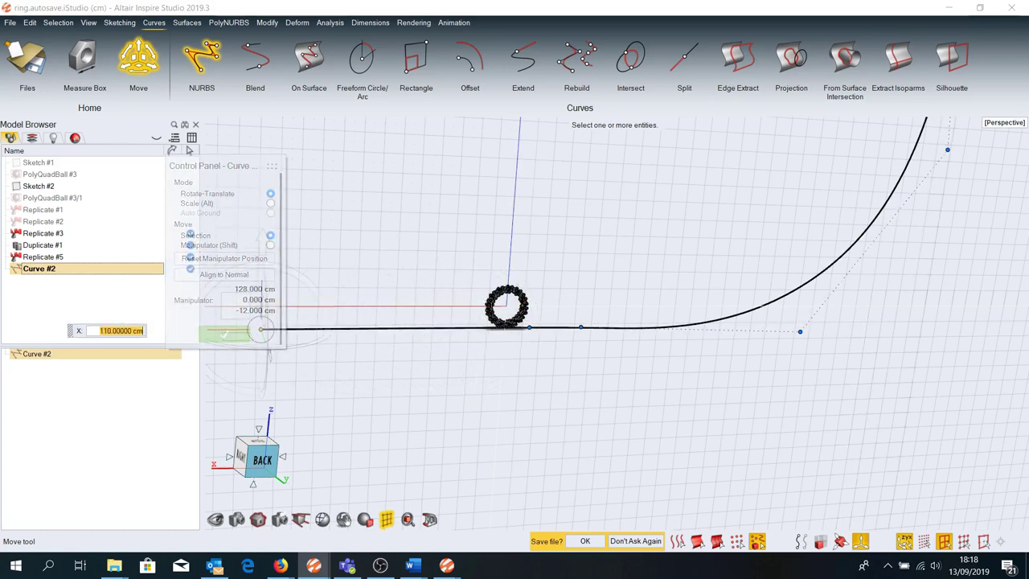
pyautogui.rightClick(261, 329)
pyautogui.scroll(-2, 510, 346)
pyautogui.moveTo(510, 346); pyautogui.dragTo(563, 378, button='right')
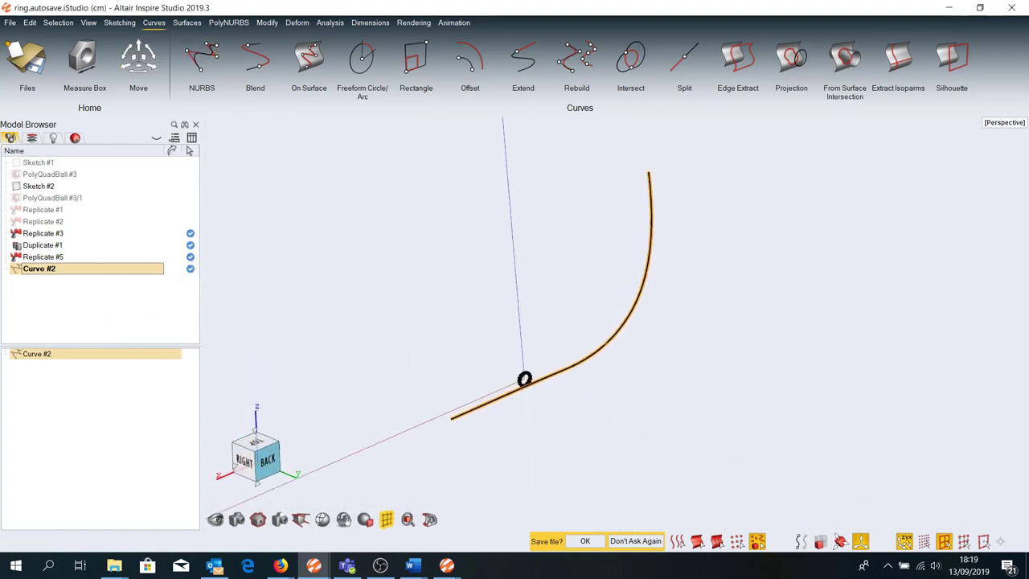
# Revolve Curve #2 about the Z axis into a partial backdrop surface ending at 125°
pyautogui.press('space')
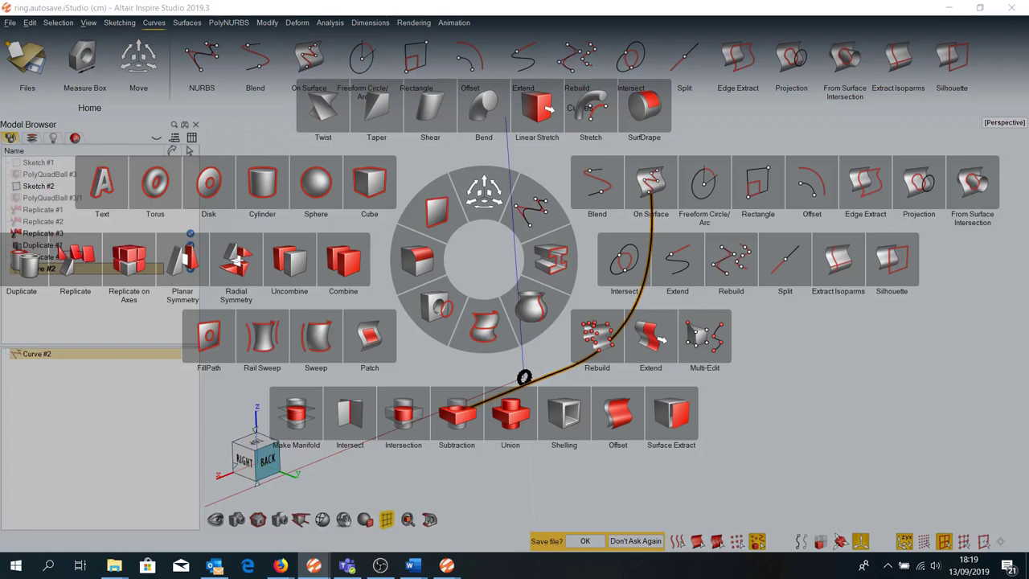
pyautogui.click(531, 308)
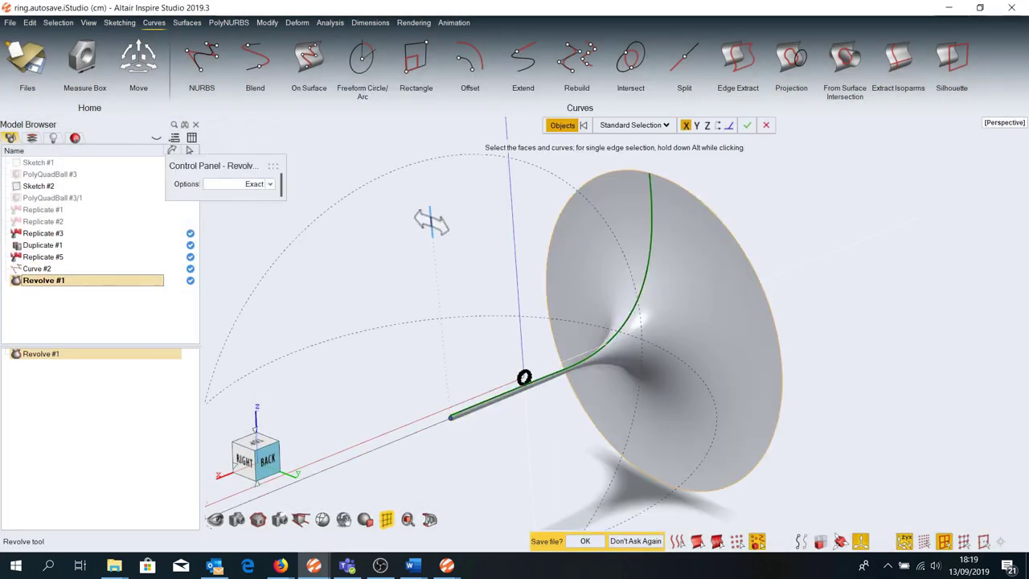
pyautogui.press('z')
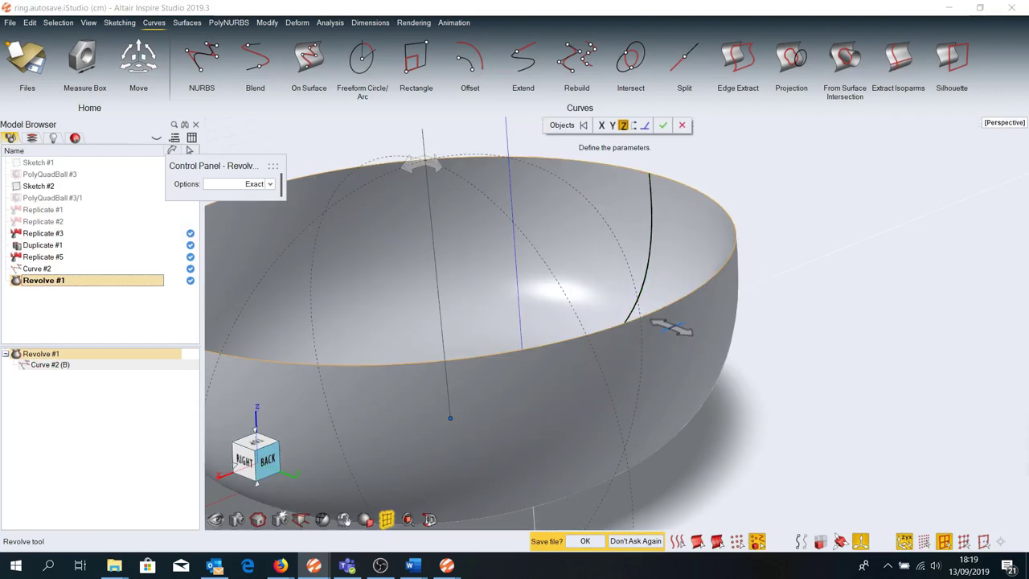
pyautogui.moveTo(362, 337); pyautogui.dragTo(290, 382, button='right')
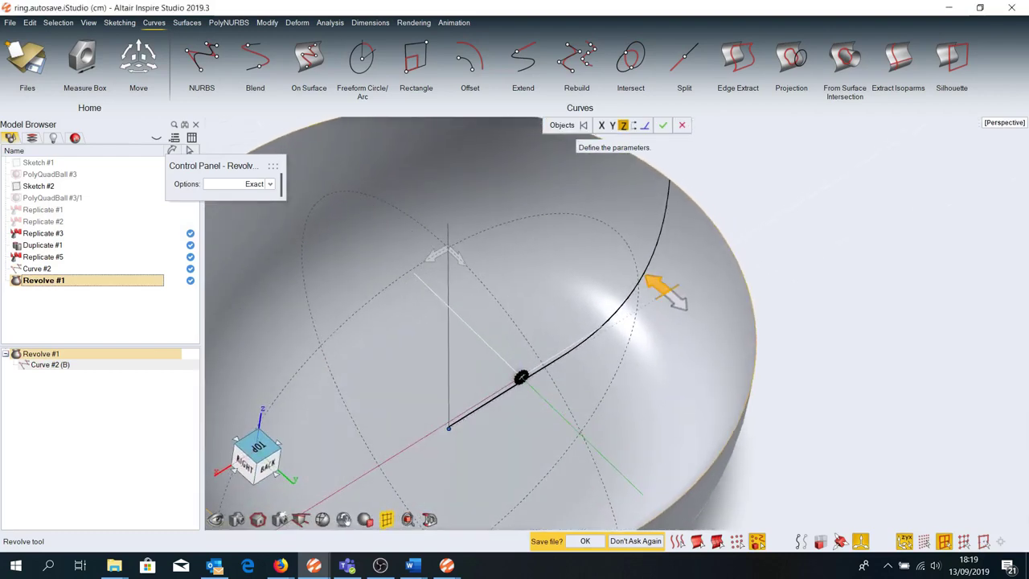
pyautogui.moveTo(674, 299)
pyautogui.mouseDown()
pyautogui.moveTo(505, 222)
pyautogui.moveTo(667, 429)
pyautogui.mouseUp()
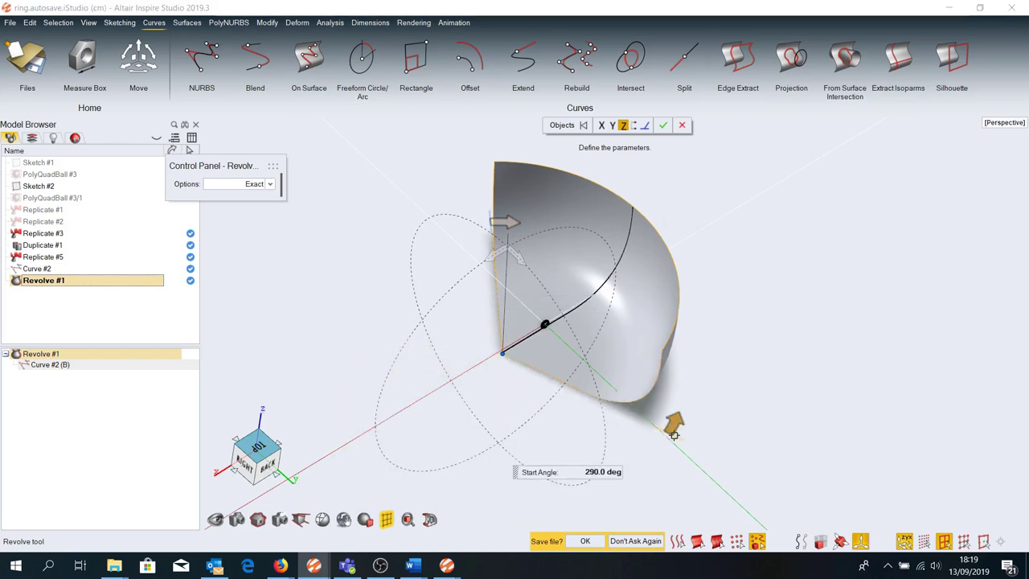
pyautogui.moveTo(667, 430); pyautogui.dragTo(710, 378, button='right')
pyautogui.moveTo(710, 378)
pyautogui.mouseDown()
pyautogui.moveTo(432, 290)
pyautogui.moveTo(329, 361)
pyautogui.moveTo(329, 379)
pyautogui.mouseUp()
pyautogui.moveTo(329, 378); pyautogui.dragTo(312, 351, button='right')
pyautogui.scroll(3, 531, 337)
pyautogui.scroll(2, 530, 336)
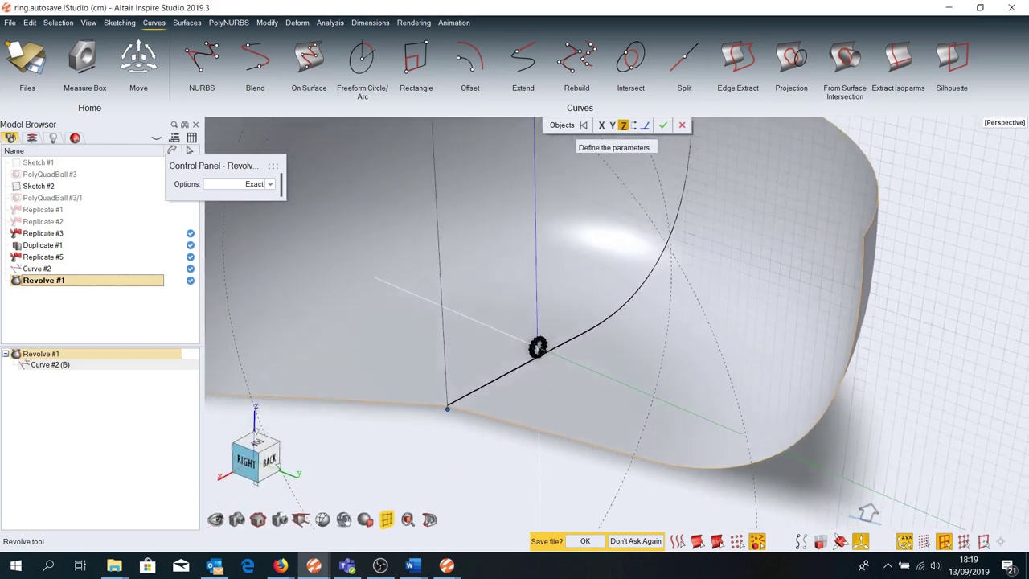
pyautogui.rightClick(538, 343)
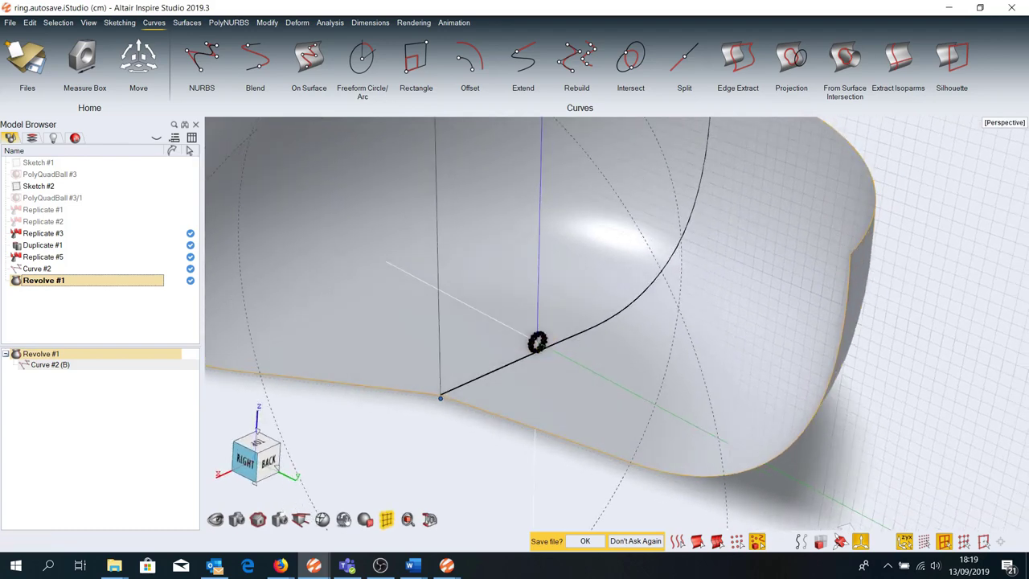
pyautogui.click(537, 342)
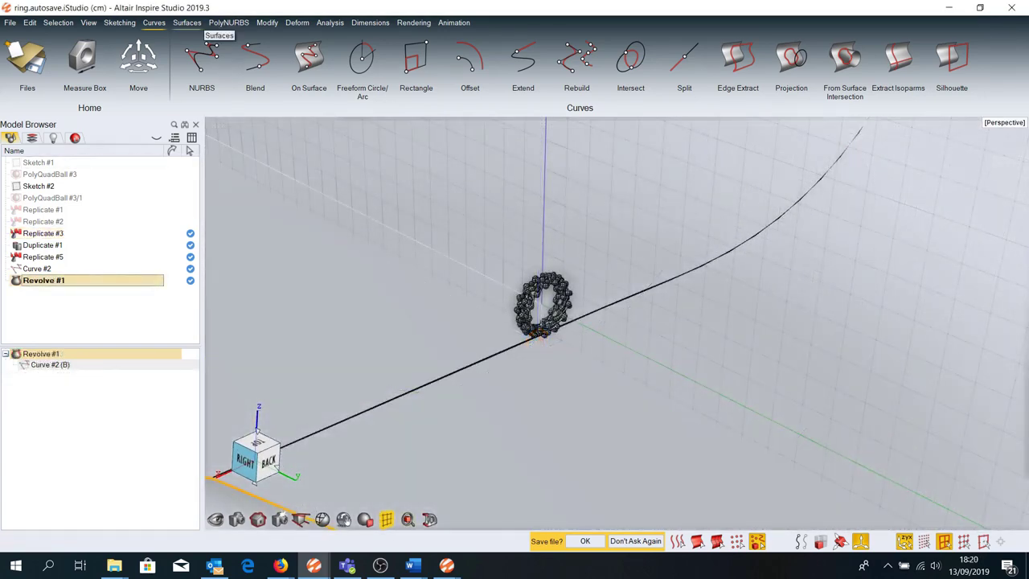
# Apply the Zinc Galvanized Small metal to Revolve #1 from the Material library
pyautogui.click(413, 23)
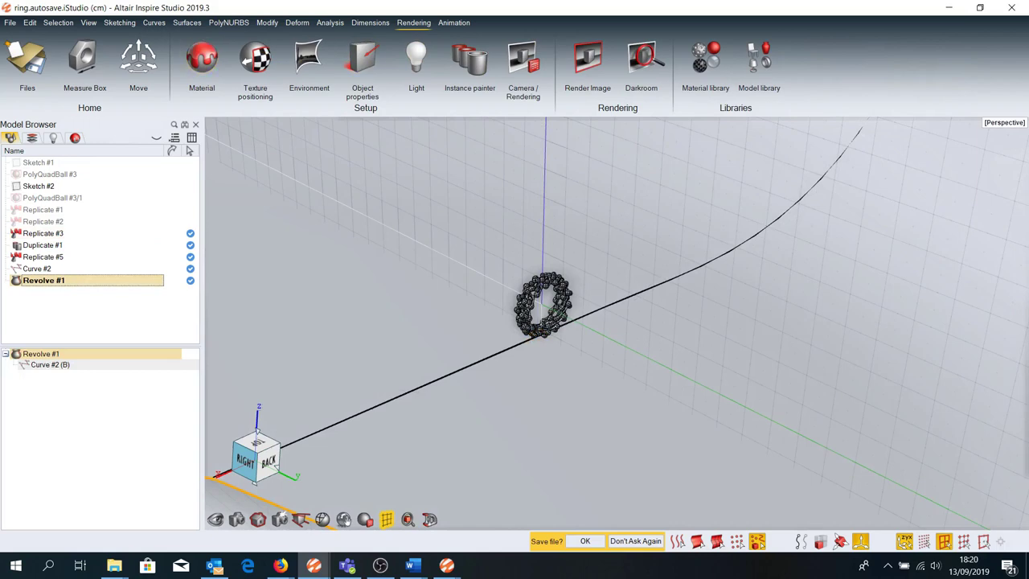
pyautogui.click(706, 58)
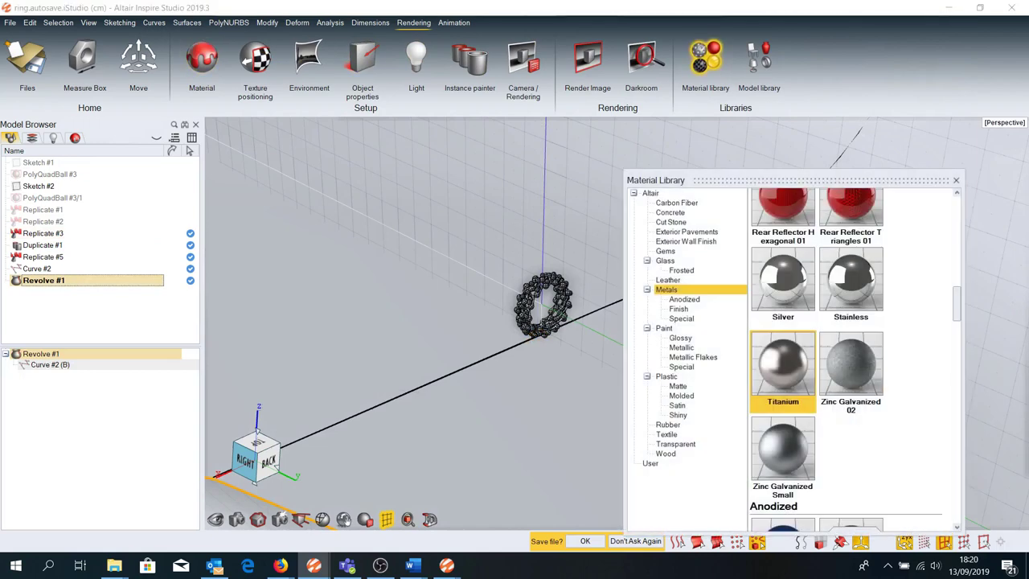
pyautogui.scroll(-1, 845, 362)
pyautogui.click(782, 378)
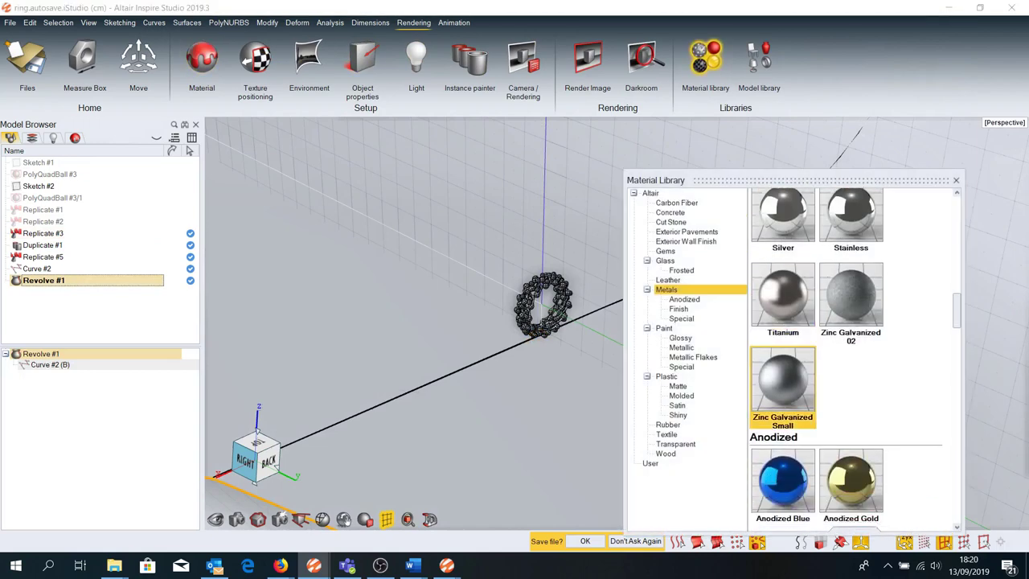
pyautogui.click(956, 180)
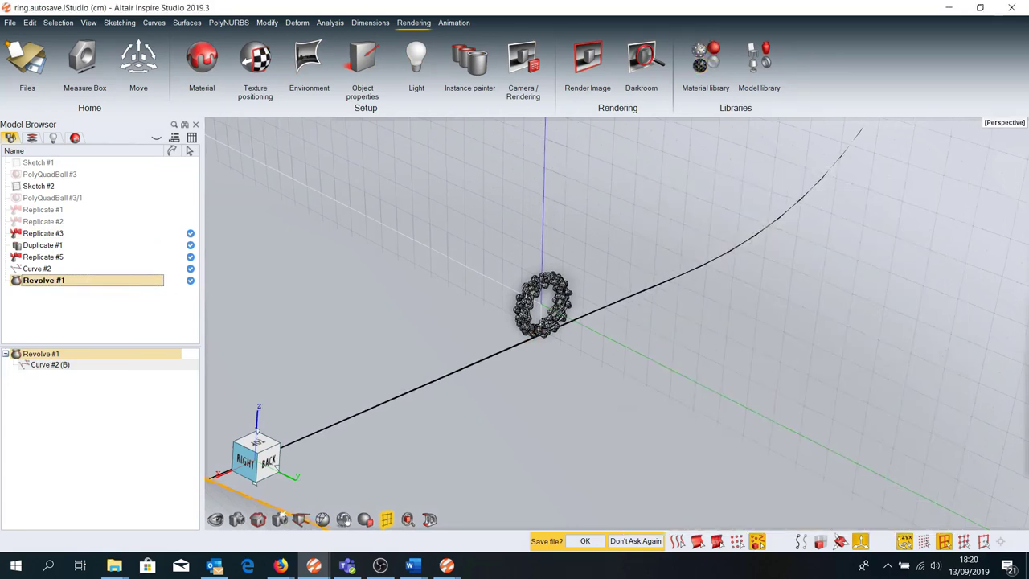
pyautogui.scroll(5, 543, 306)
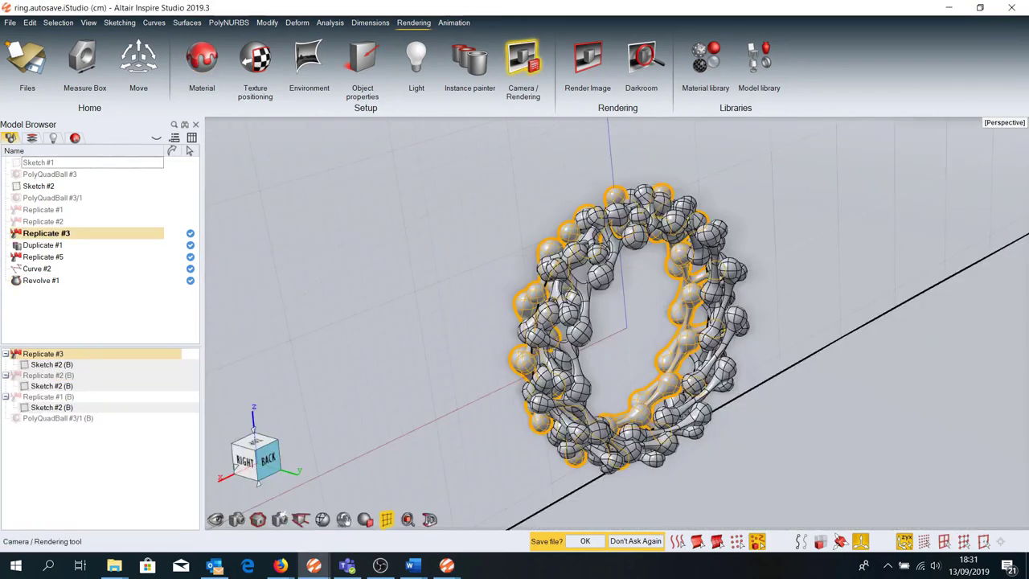
# Set the render size preset to 1280x1024 and confirm the camera settings
pyautogui.click(403, 230)
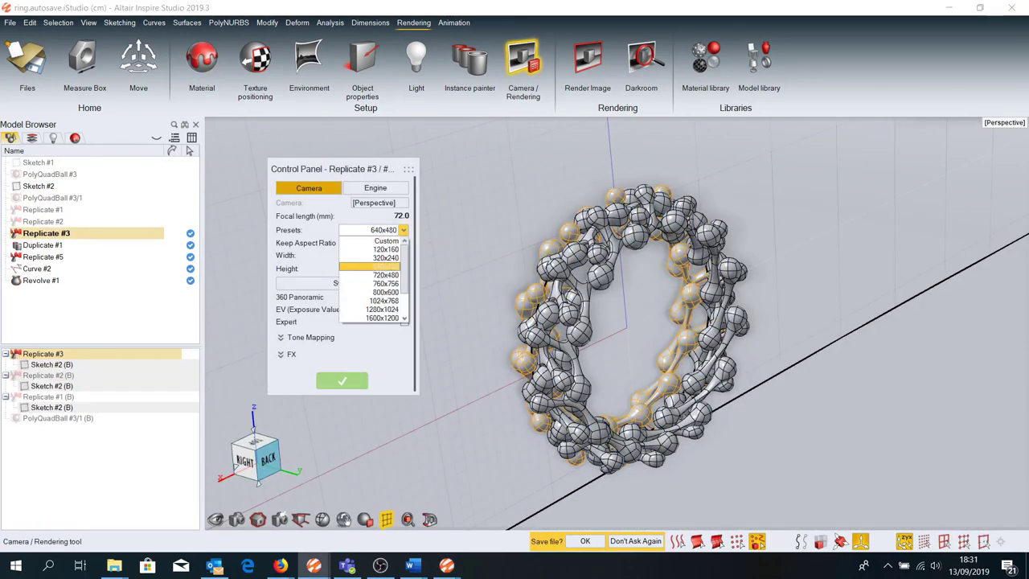
pyautogui.click(370, 300)
pyautogui.click(403, 230)
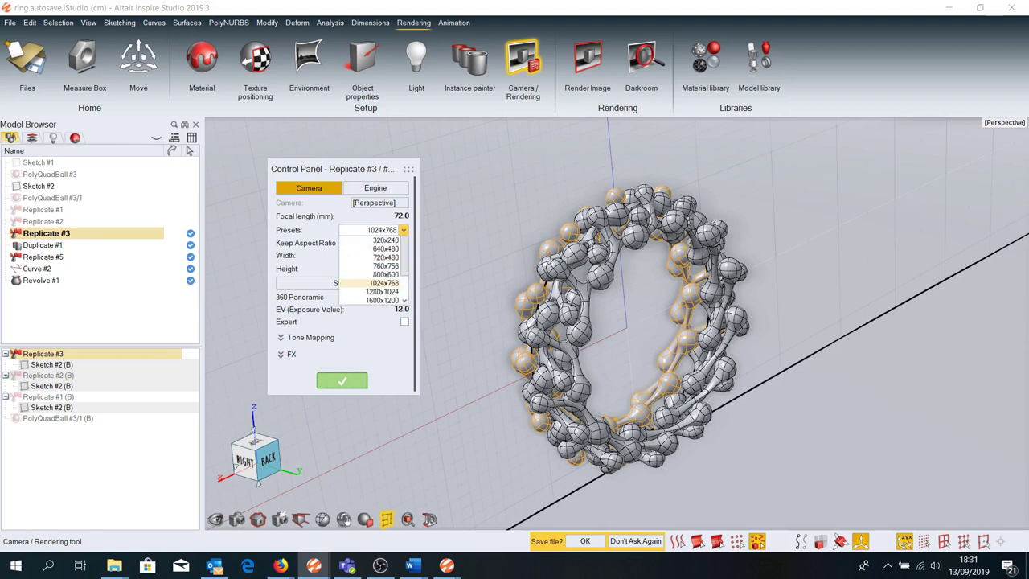
pyautogui.click(382, 309)
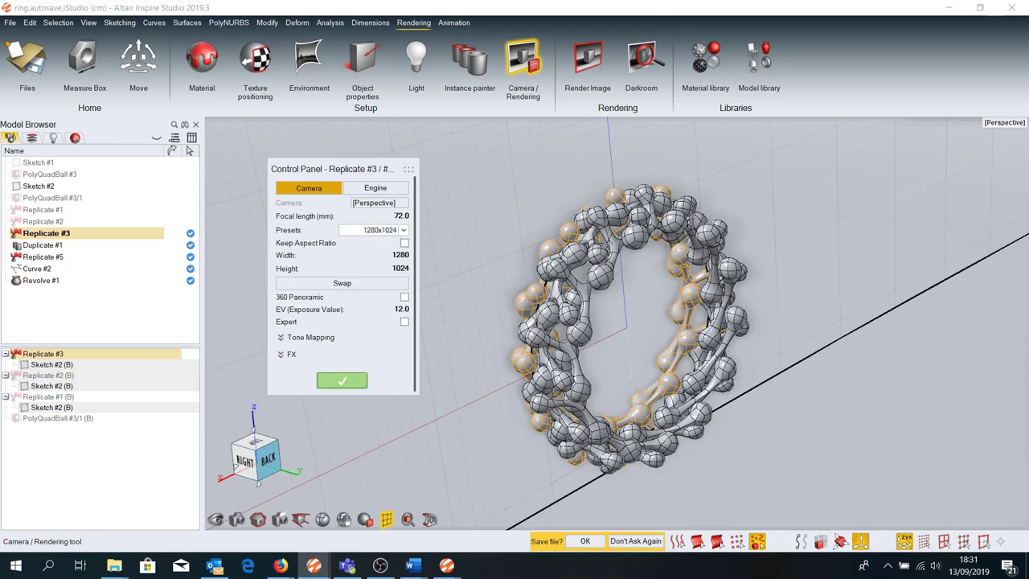
pyautogui.click(342, 380)
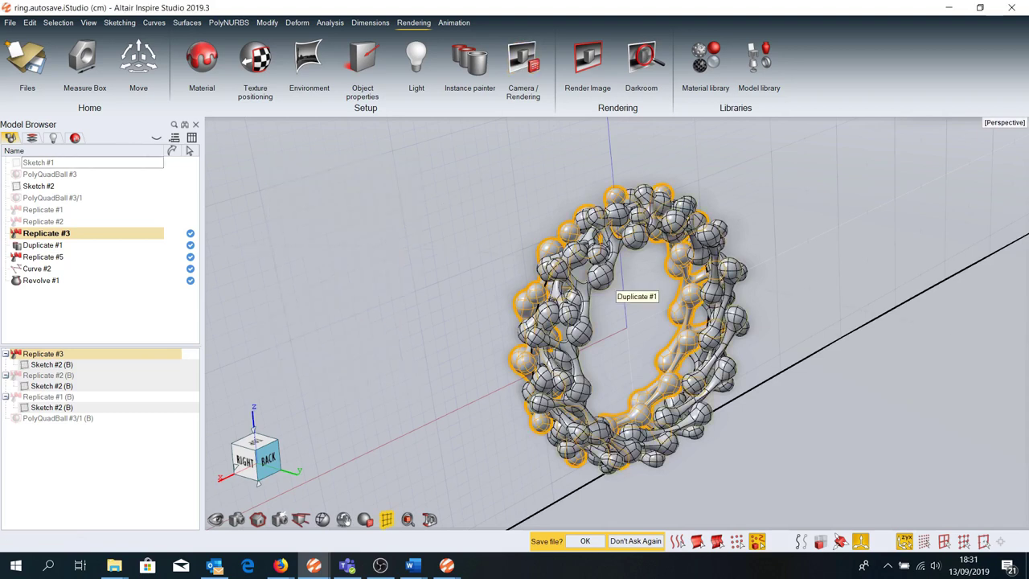
pyautogui.click(344, 519)
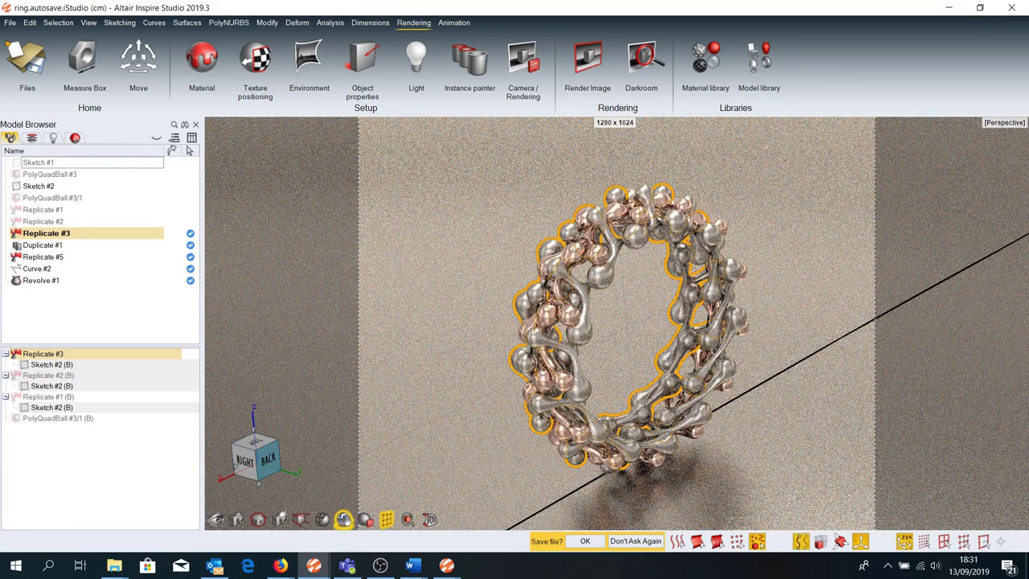
# Hide the profile curve, inspect the rendered ring and backdrop, then turn live render off
pyautogui.click(801, 541)
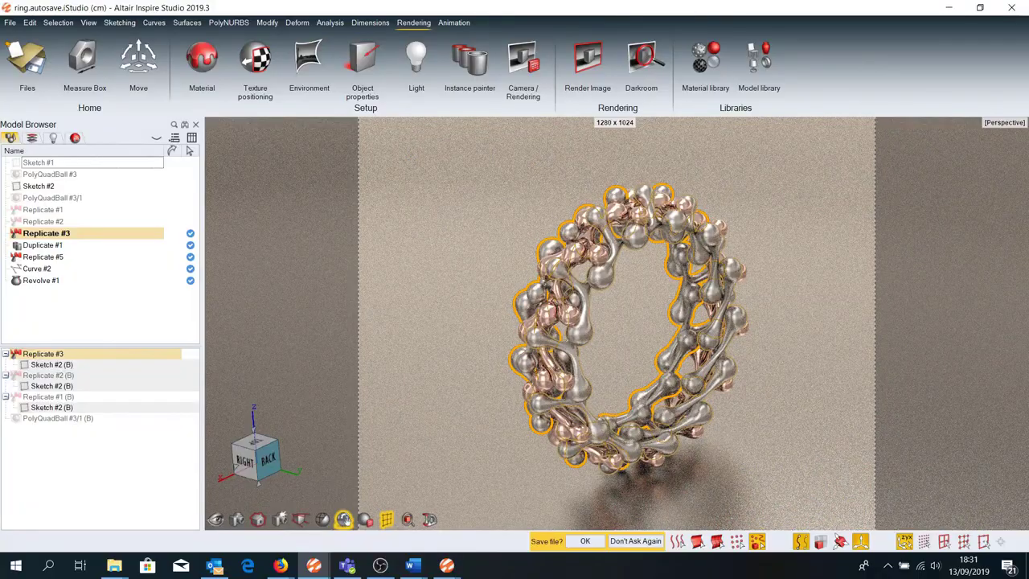
pyautogui.click(44, 280)
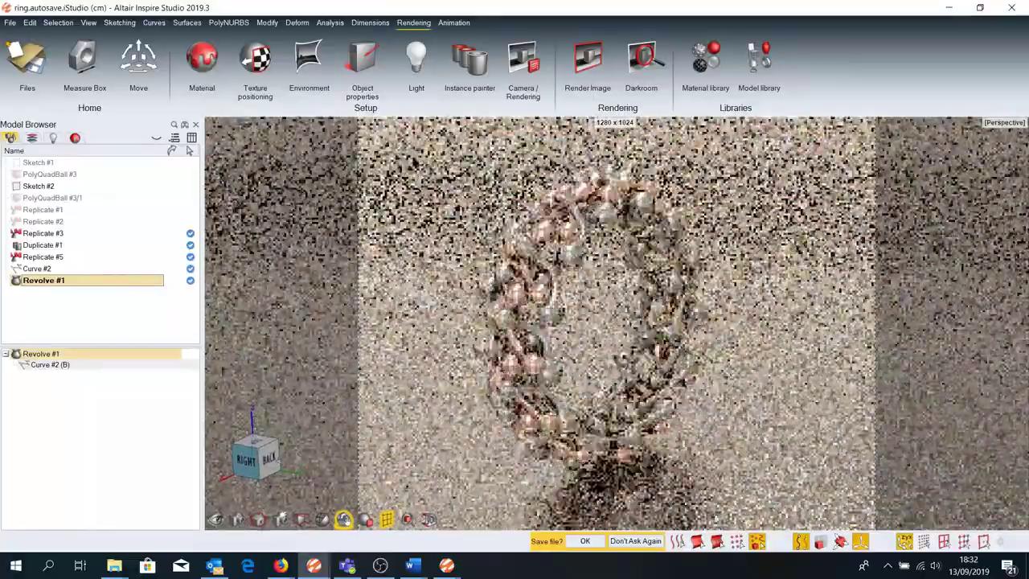
pyautogui.moveTo(611, 321); pyautogui.dragTo(692, 354, button='middle')
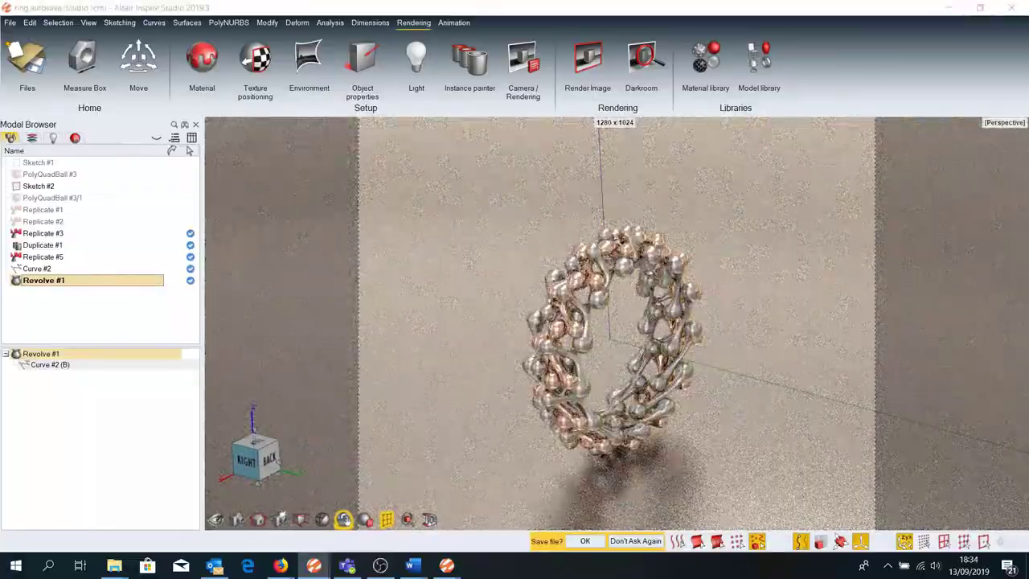
pyautogui.click(551, 366)
pyautogui.moveTo(551, 366); pyautogui.dragTo(611, 366, button='middle')
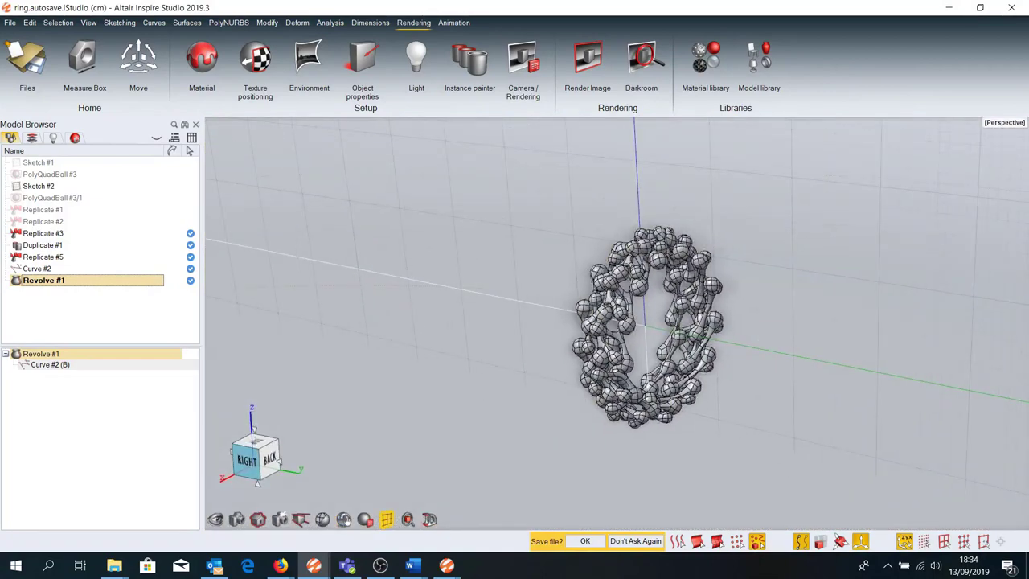
pyautogui.moveTo(628, 338); pyautogui.dragTo(668, 338, button='middle')
# Nudge the Duplicate #1 and Replicate #3 layers slightly along Y
pyautogui.click(676, 338)
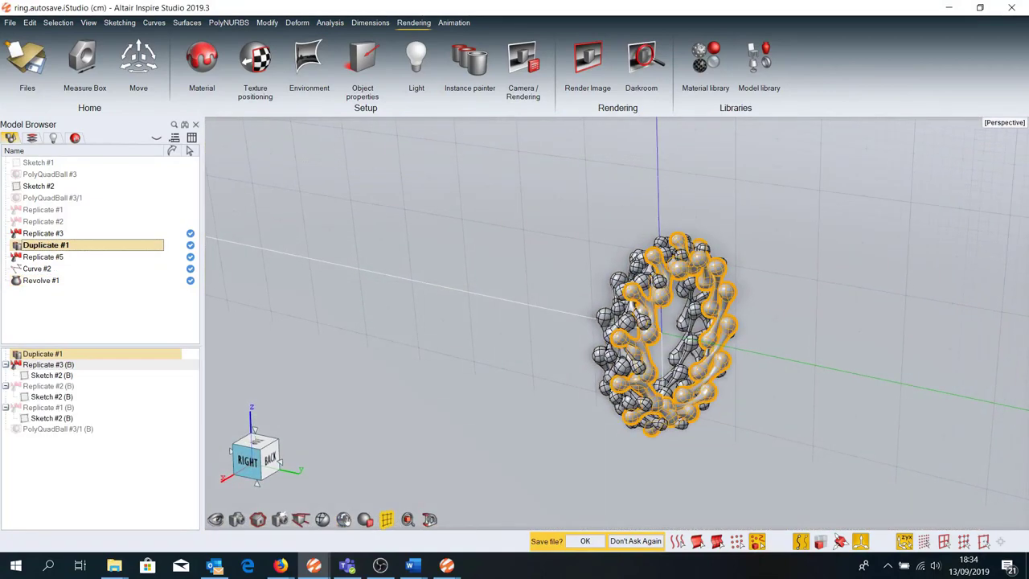
pyautogui.press('m')
pyautogui.moveTo(748, 353)
pyautogui.mouseDown()
pyautogui.moveTo(768, 354)
pyautogui.moveTo(729, 347)
pyautogui.mouseUp()
pyautogui.click(700, 337)
pyautogui.moveTo(746, 427); pyautogui.dragTo(740, 428, button='right')
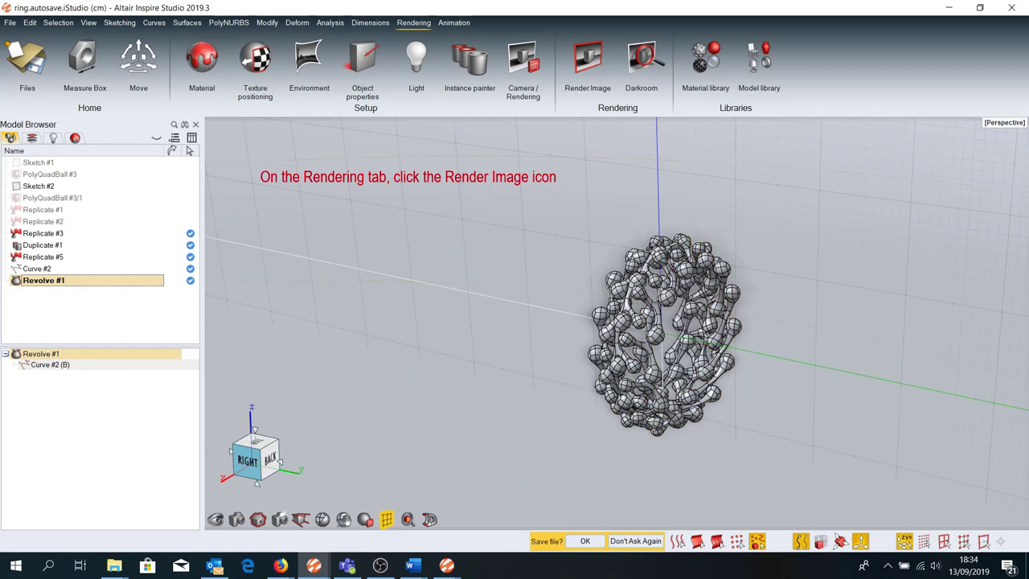
# Launch Render Image to render ring.scn.thea in the Thea render window
pyautogui.click(588, 60)
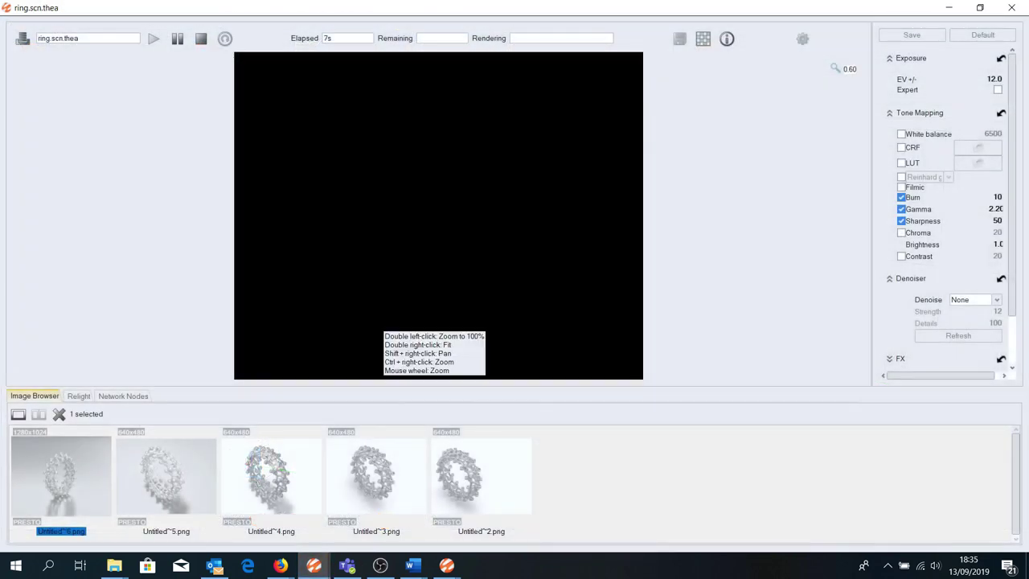